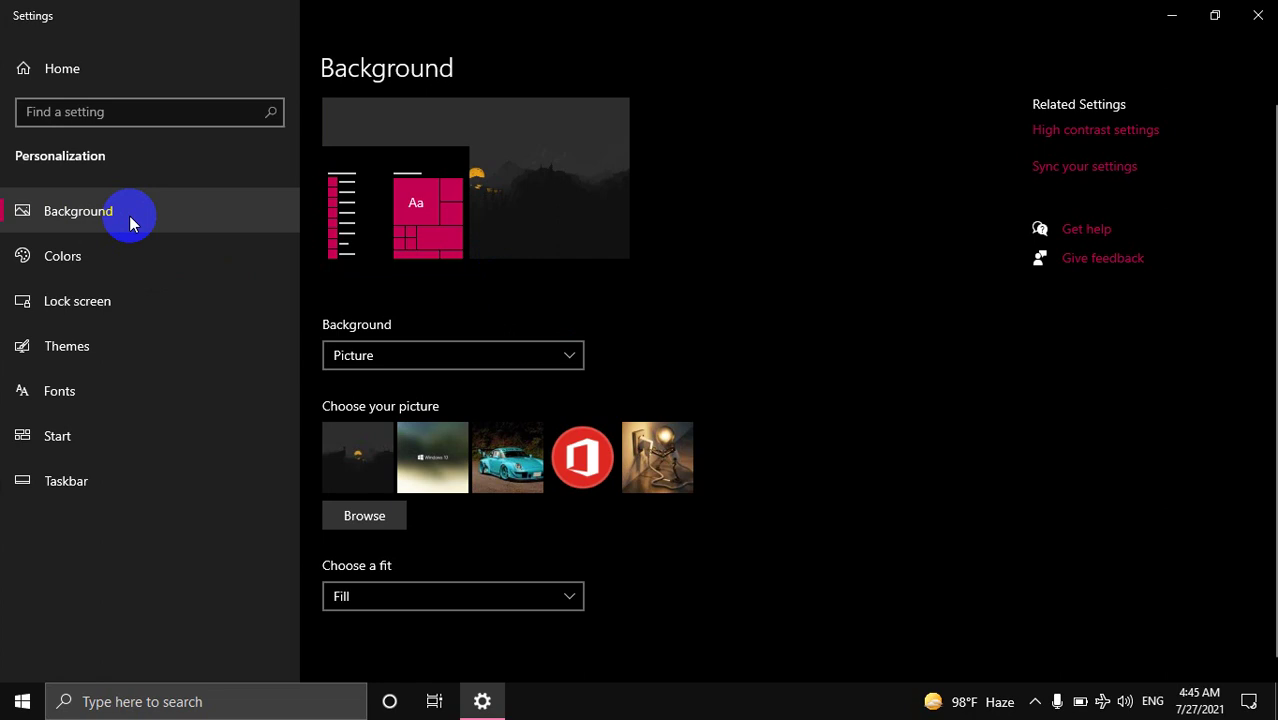
# - Look at the Colors page, open the Lock screen settings, and lock the computer twice to compare its lock screen with the preview
pyautogui.click(97, 265)
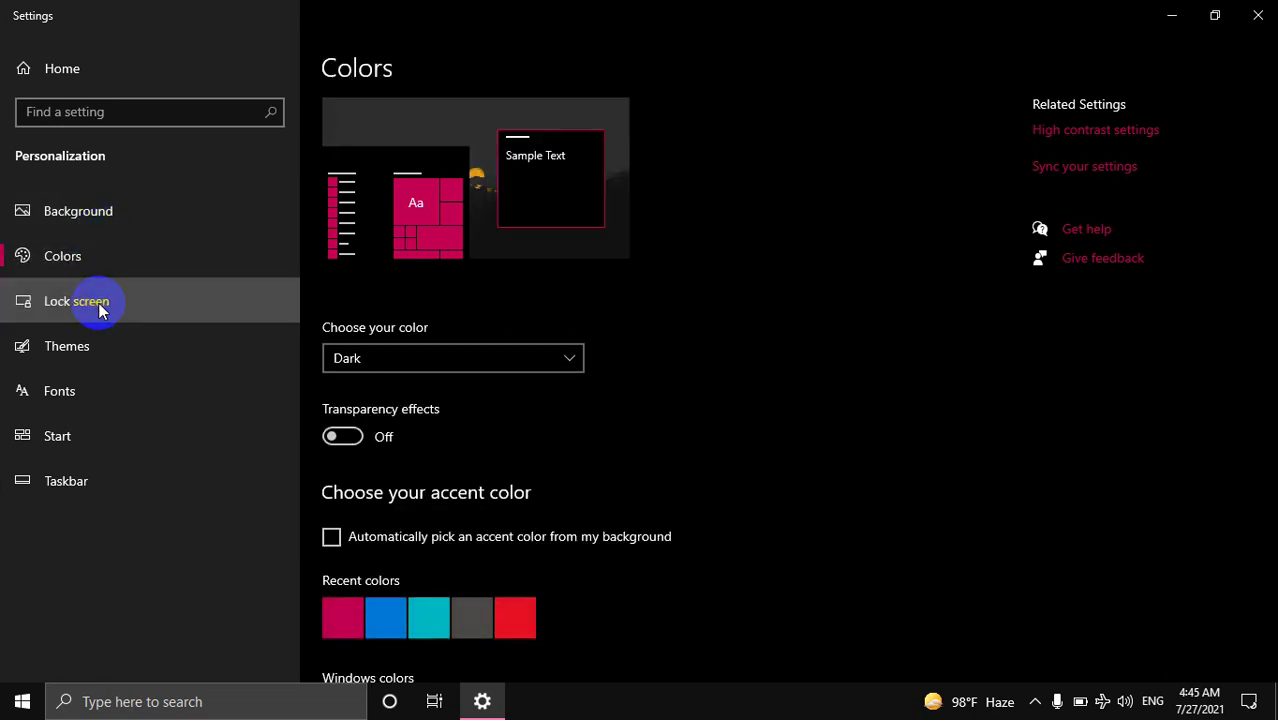
pyautogui.click(169, 305)
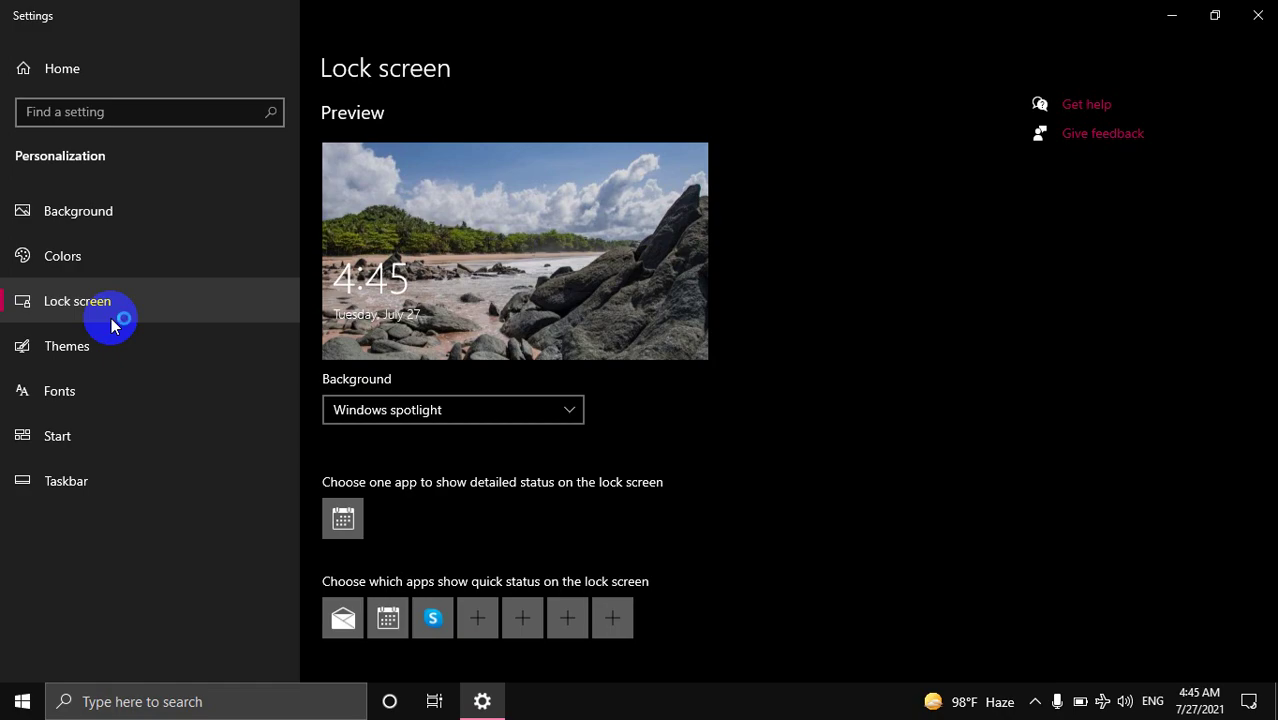
pyautogui.press('super+l')
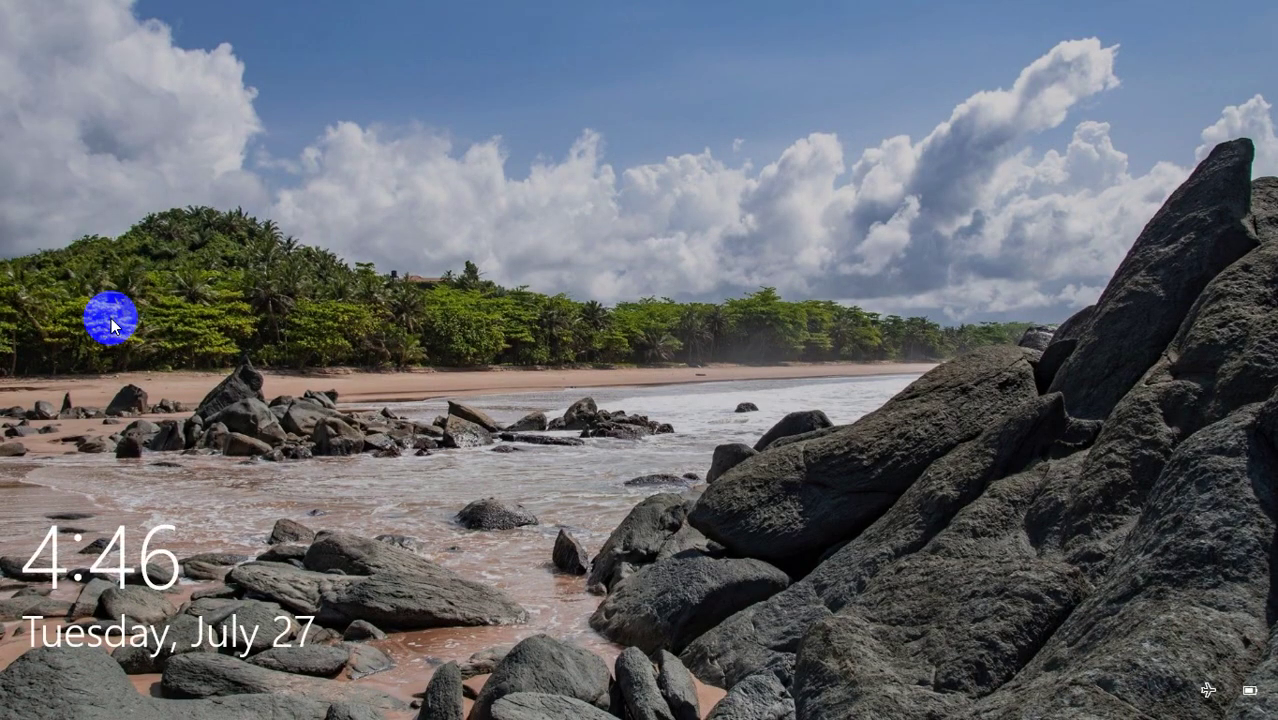
pyautogui.click(111, 323)
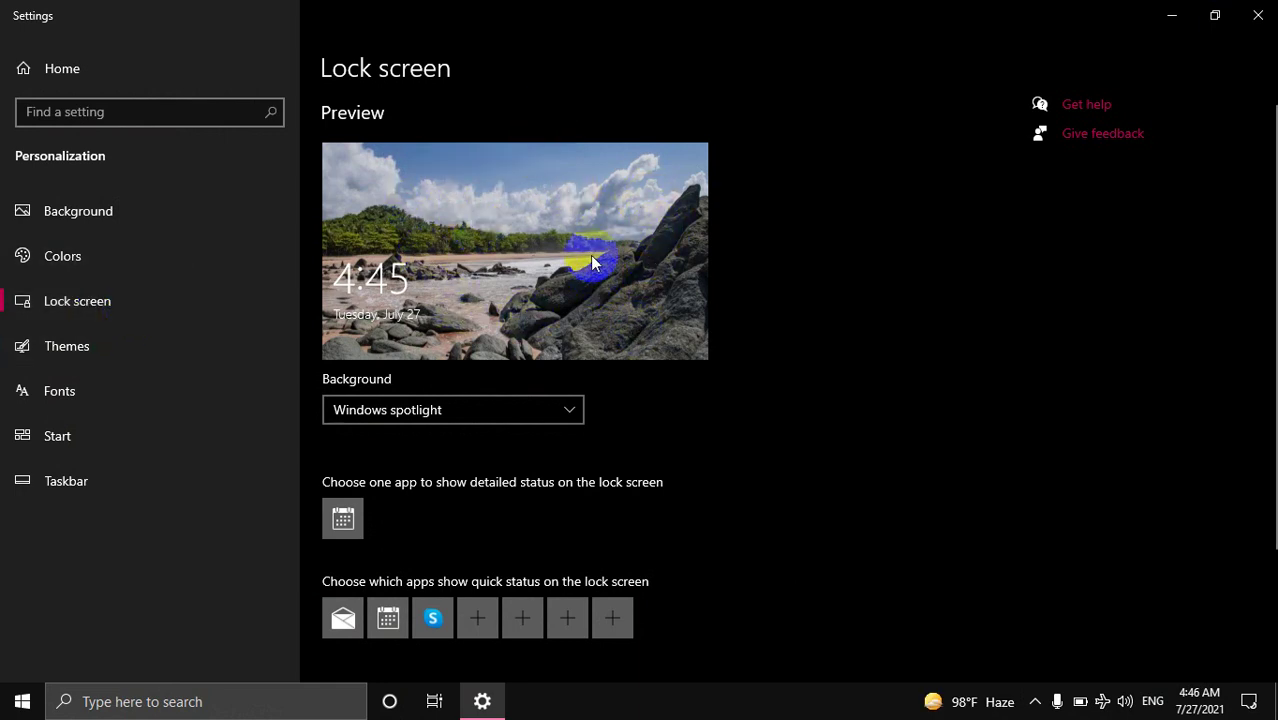
pyautogui.click(505, 232)
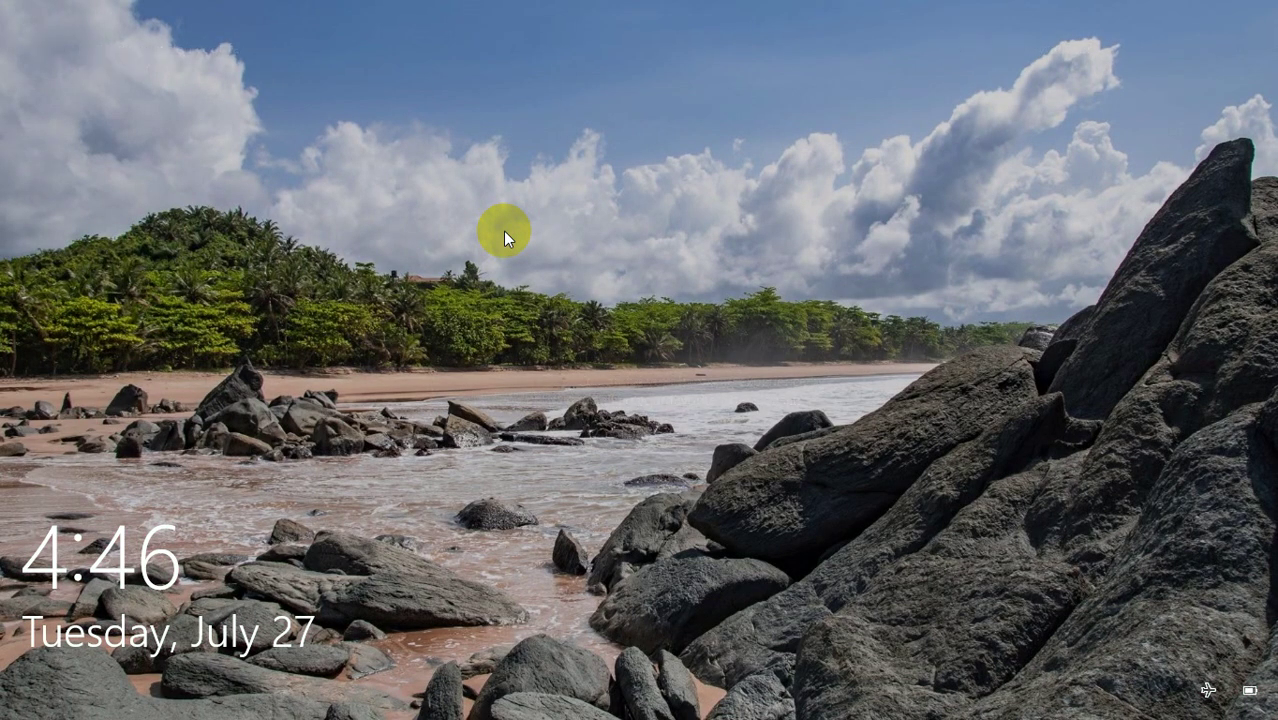
pyautogui.click(503, 231)
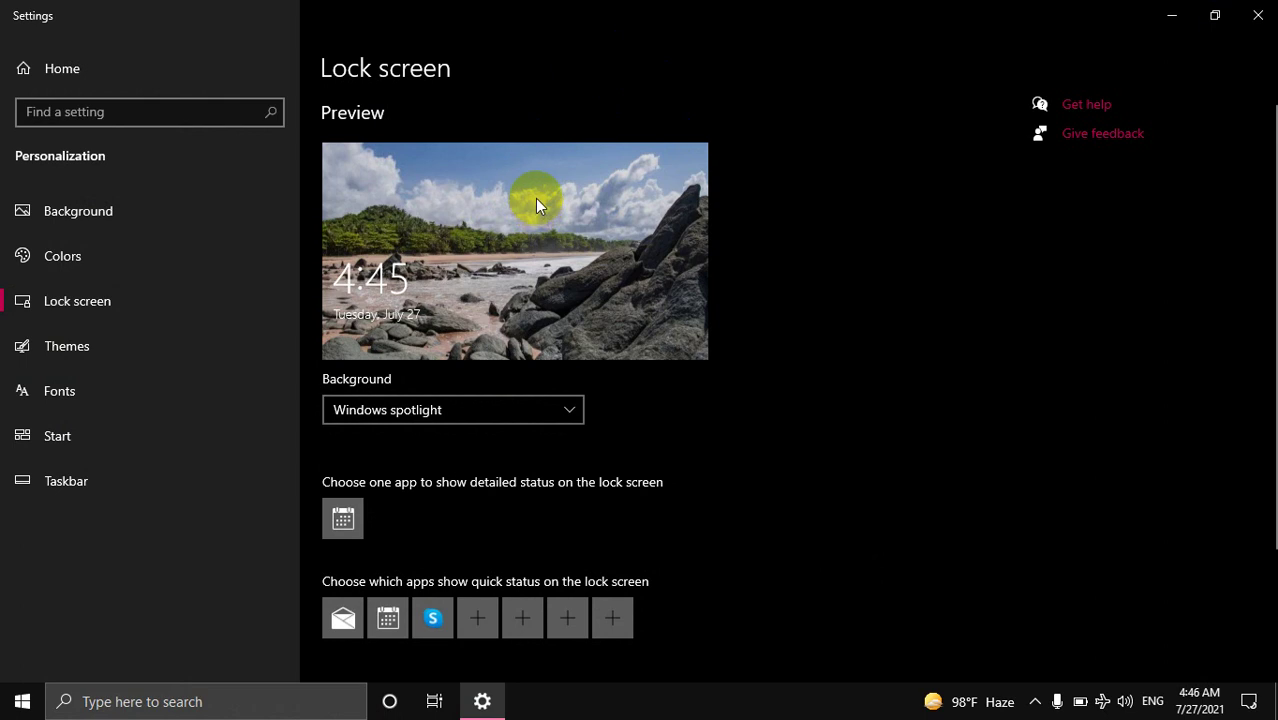
# - Set the lock screen background to Picture, choose the mountain lake image, and check it by locking and reopening the computer
pyautogui.click(550, 410)
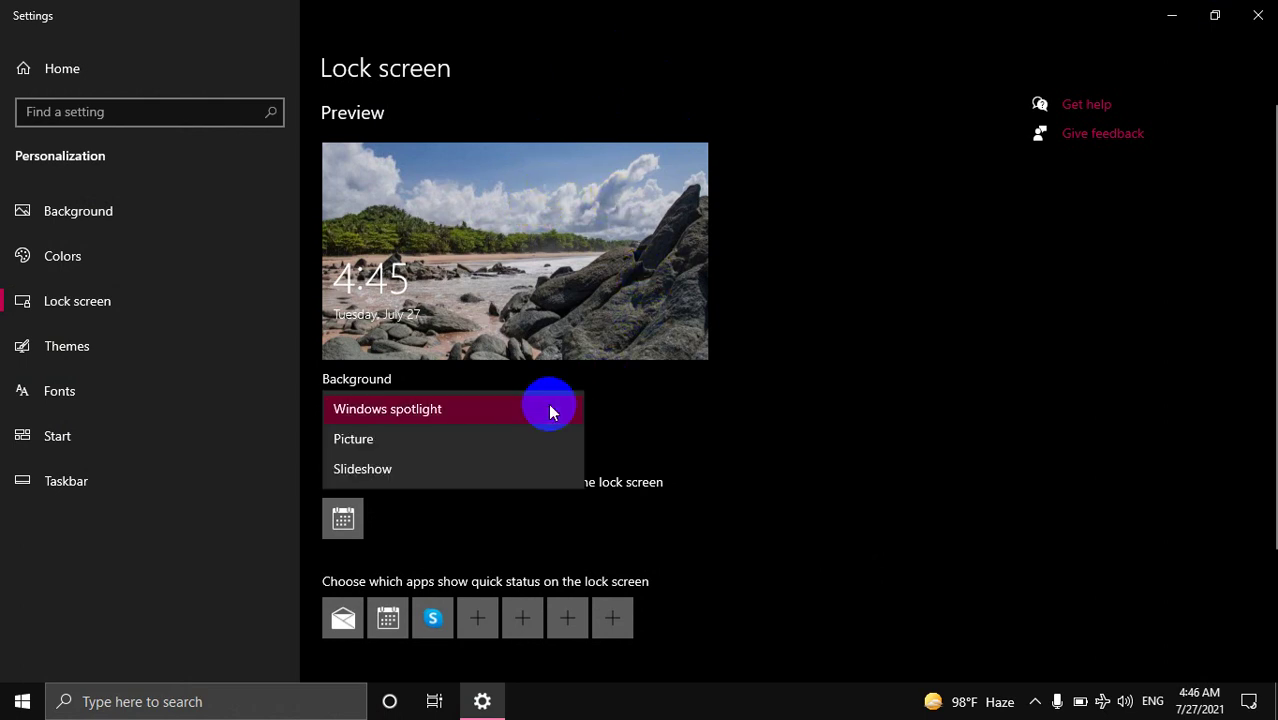
pyautogui.click(352, 440)
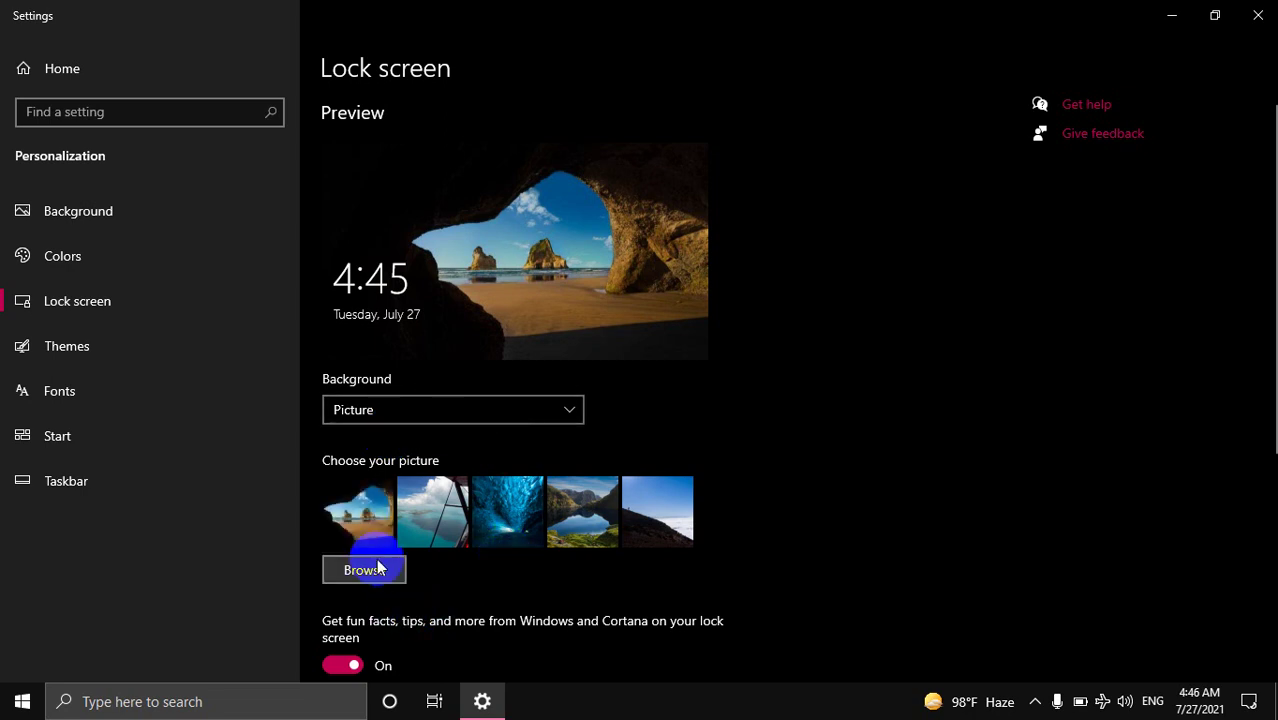
pyautogui.click(568, 519)
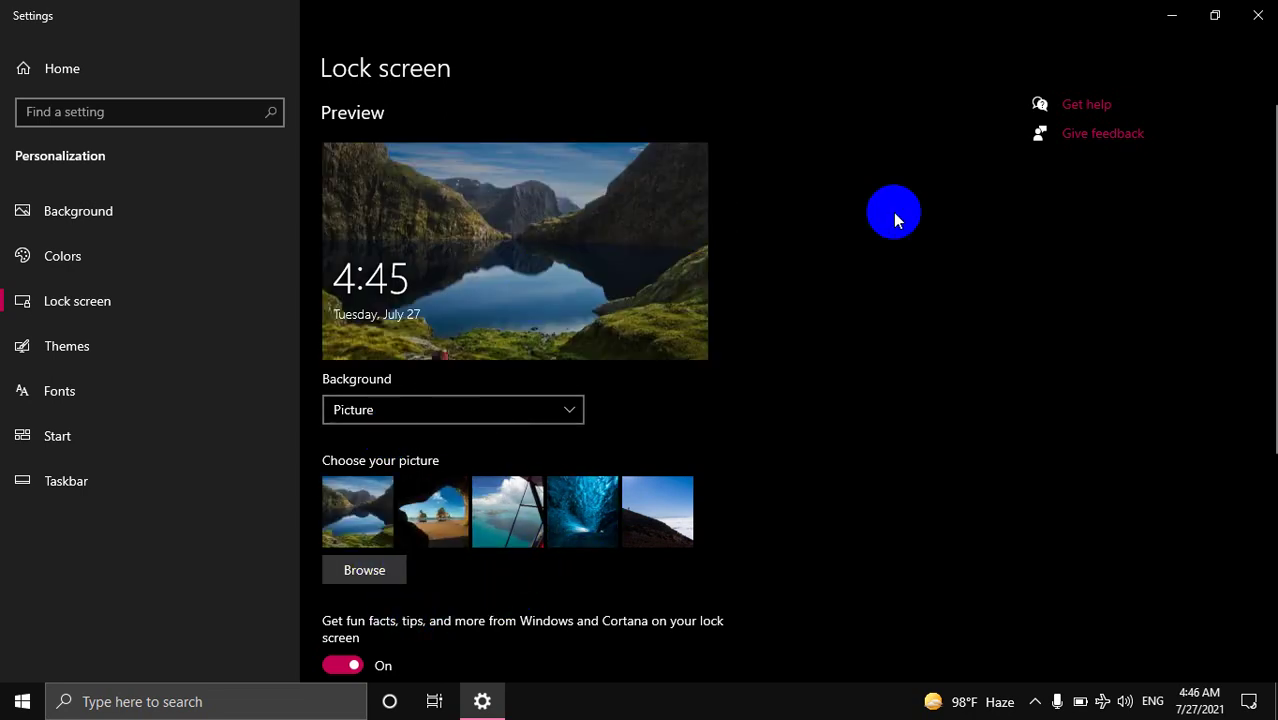
pyautogui.press('super+l')
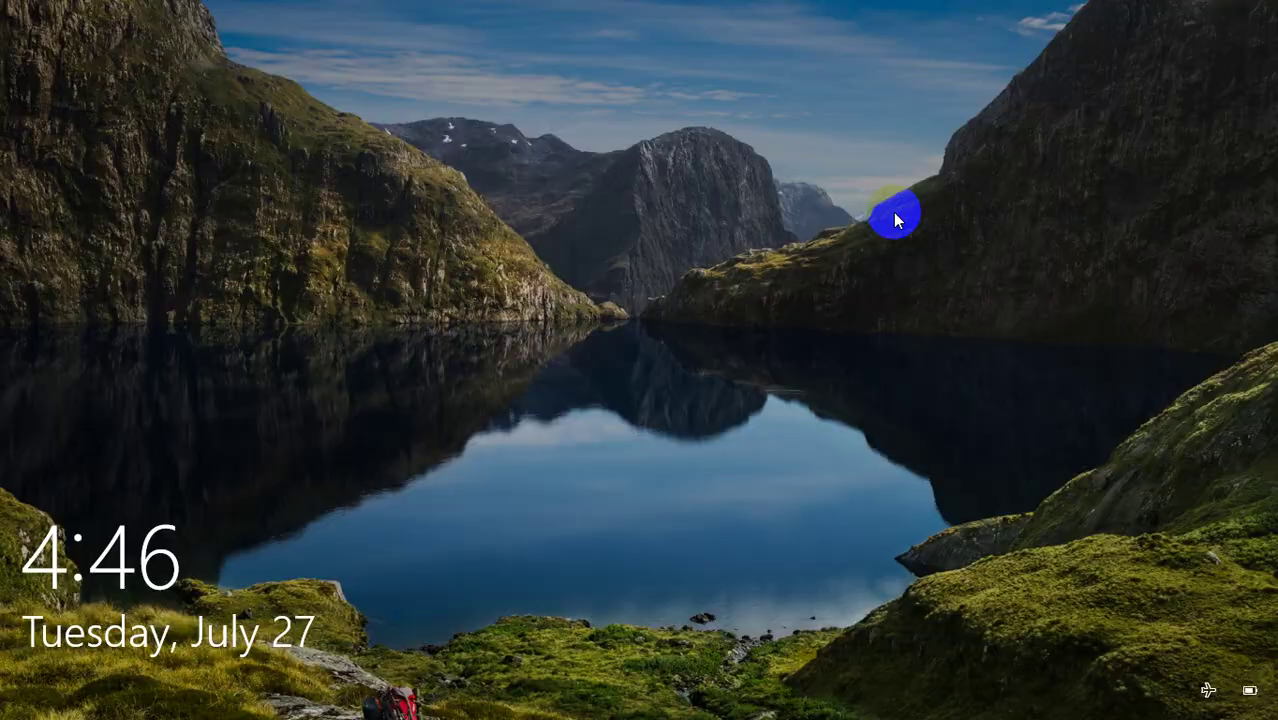
pyautogui.click(893, 212)
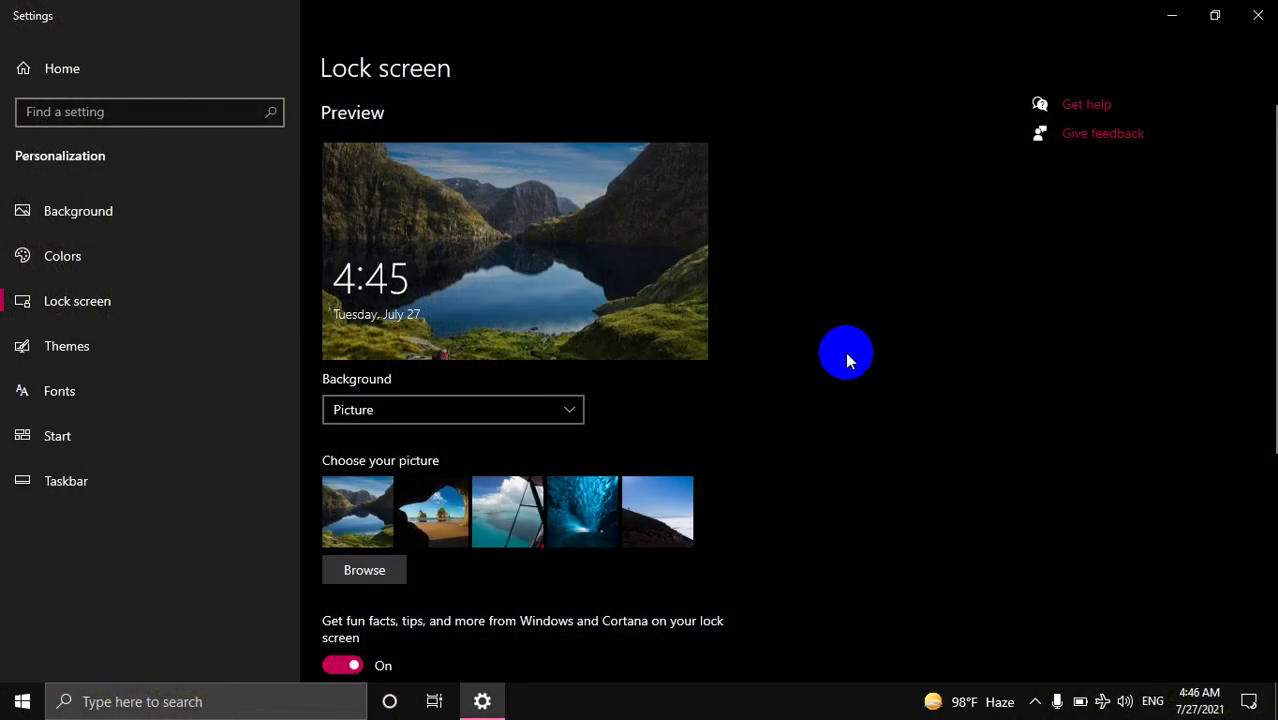
# - Use picture 1 from the Afghanistan National Flag folder in F Drive > All Pictures on disk E: as the lock screen picture and check it
pyautogui.click(371, 575)
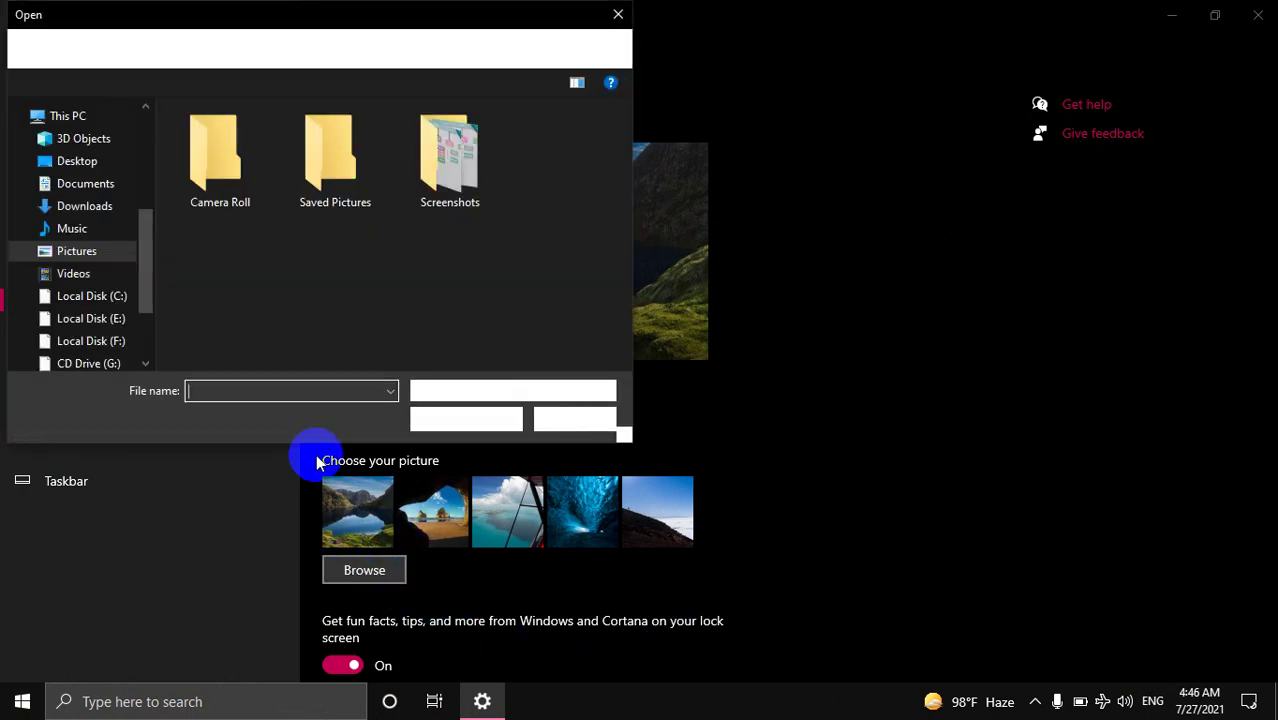
pyautogui.click(100, 319)
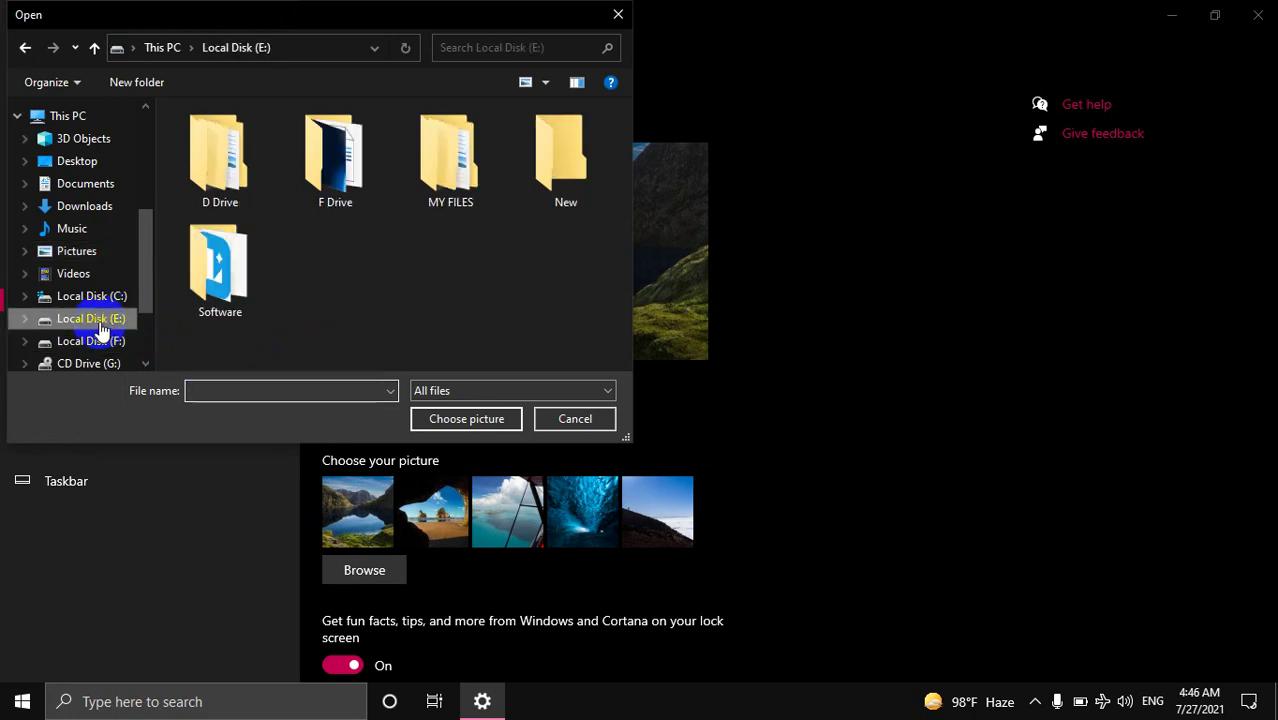
pyautogui.doubleClick(226, 186)
pyautogui.click(25, 47)
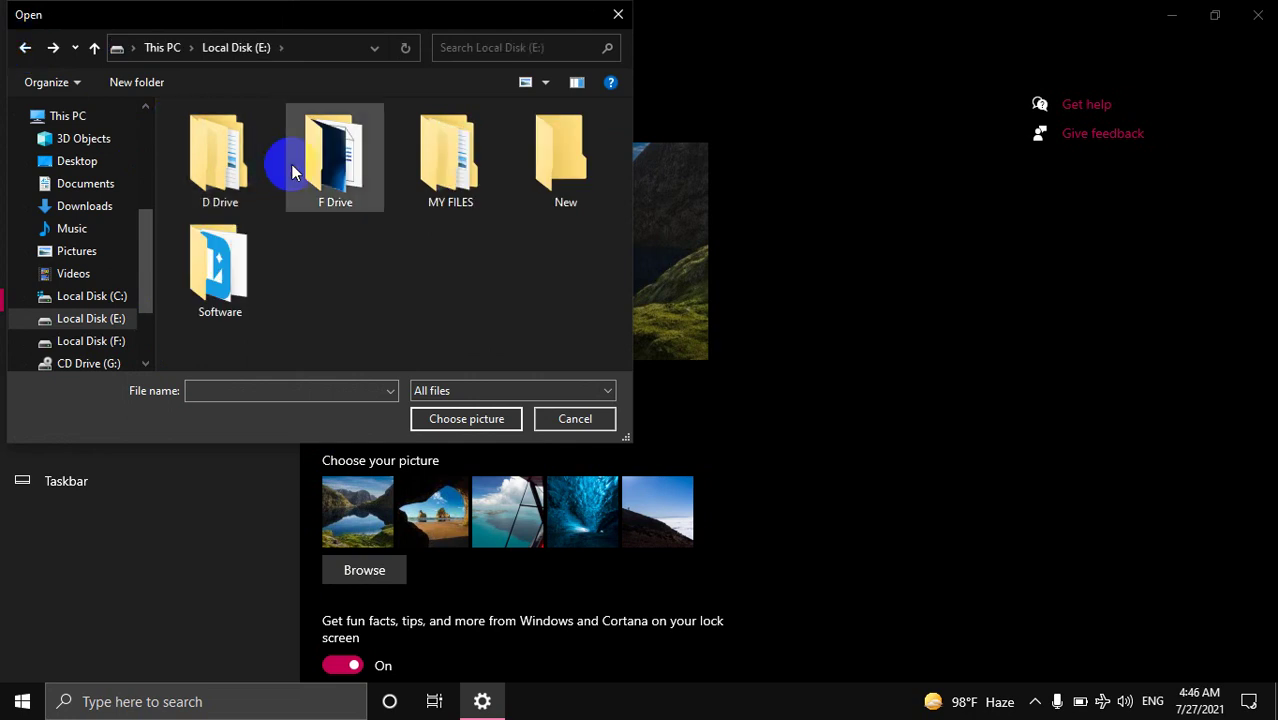
pyautogui.doubleClick(320, 155)
pyautogui.doubleClick(236, 146)
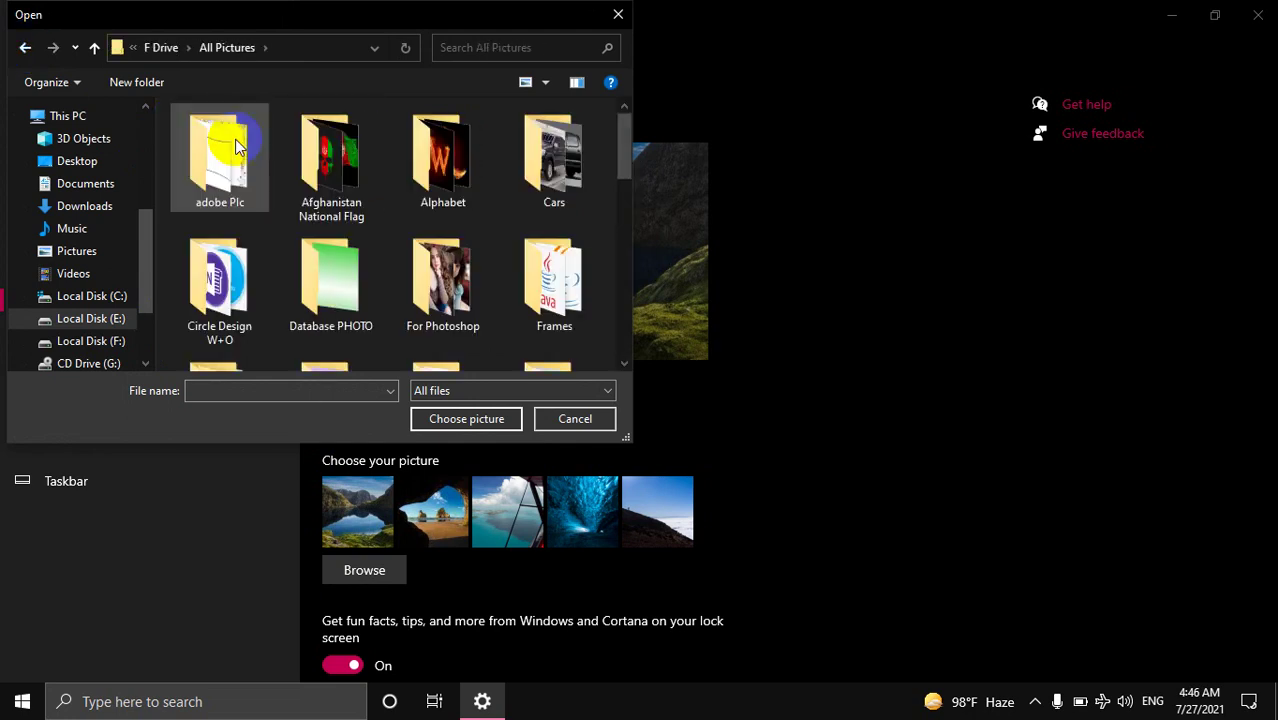
pyautogui.doubleClick(349, 176)
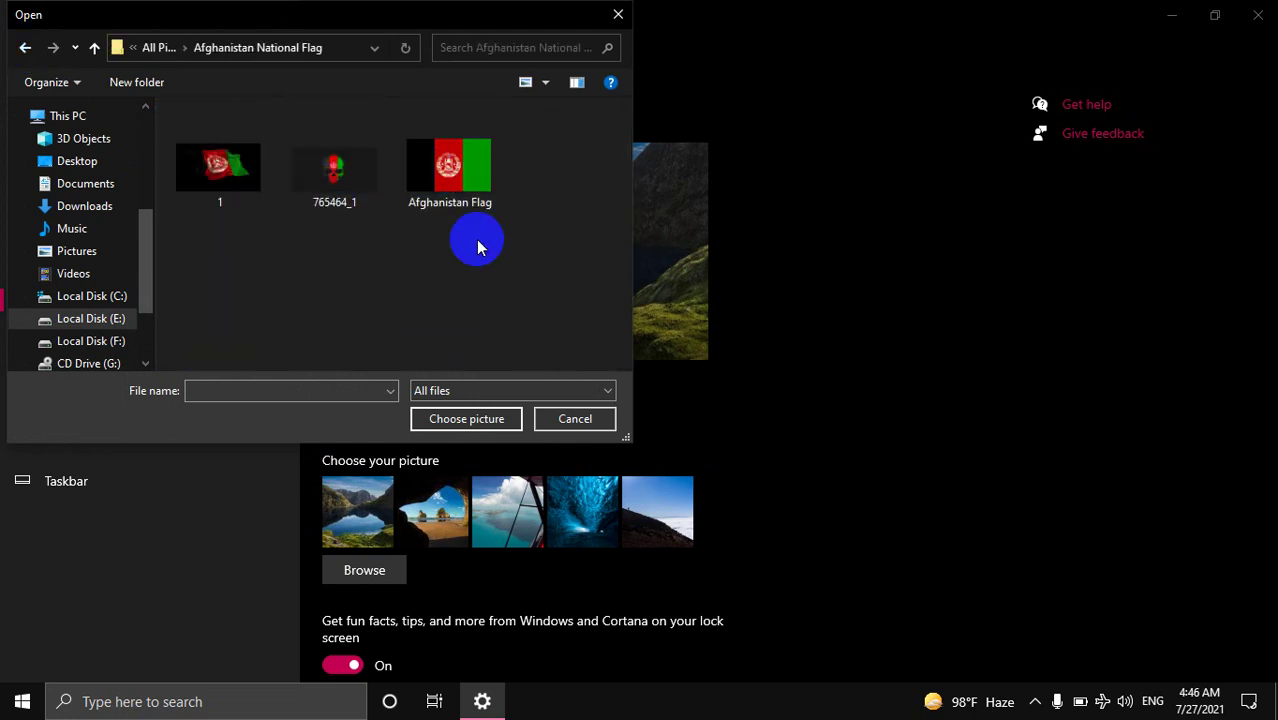
pyautogui.click(257, 178)
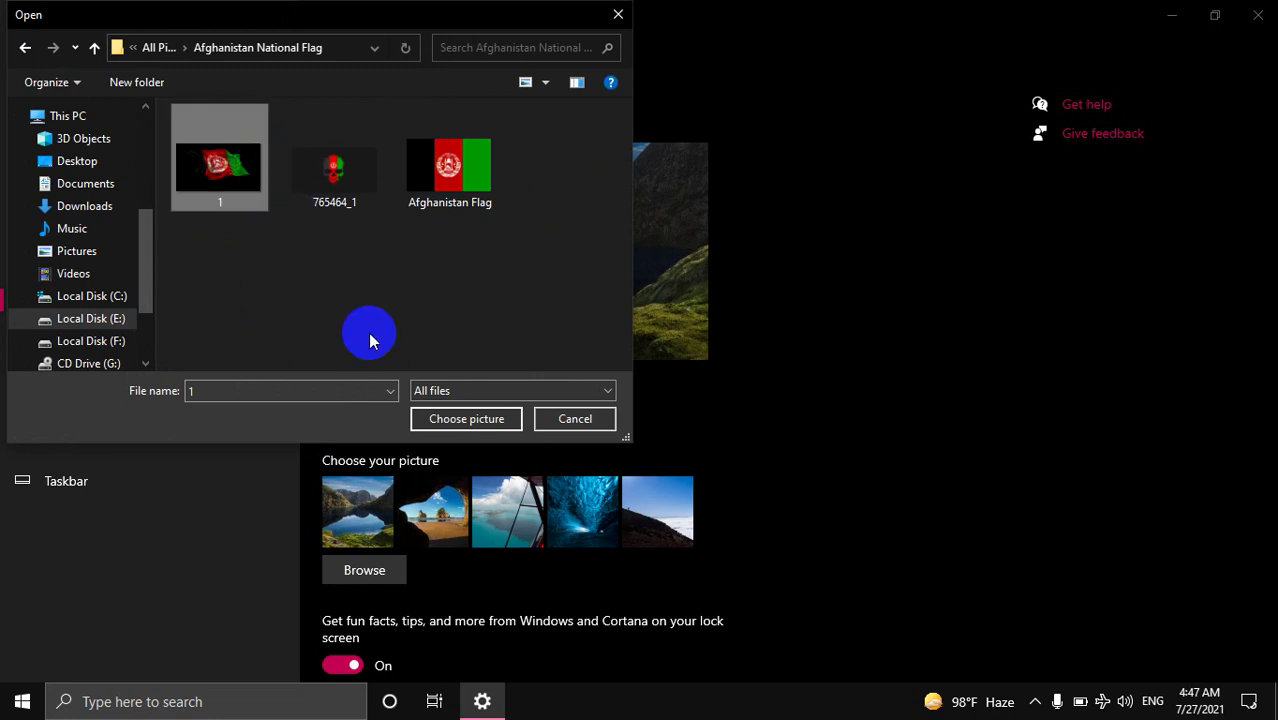
pyautogui.click(461, 419)
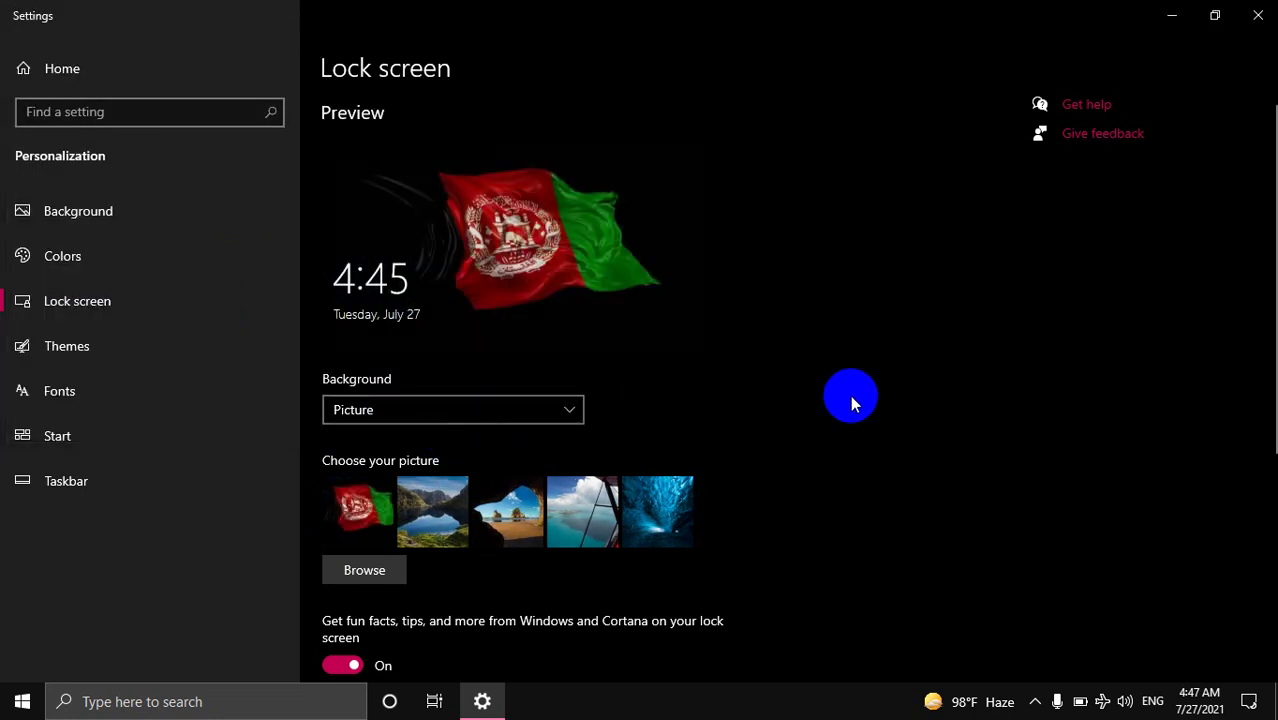
pyautogui.press('super+l')
# - Switch the lock screen background to Windows spotlight and from there to Slideshow
pyautogui.click(459, 412)
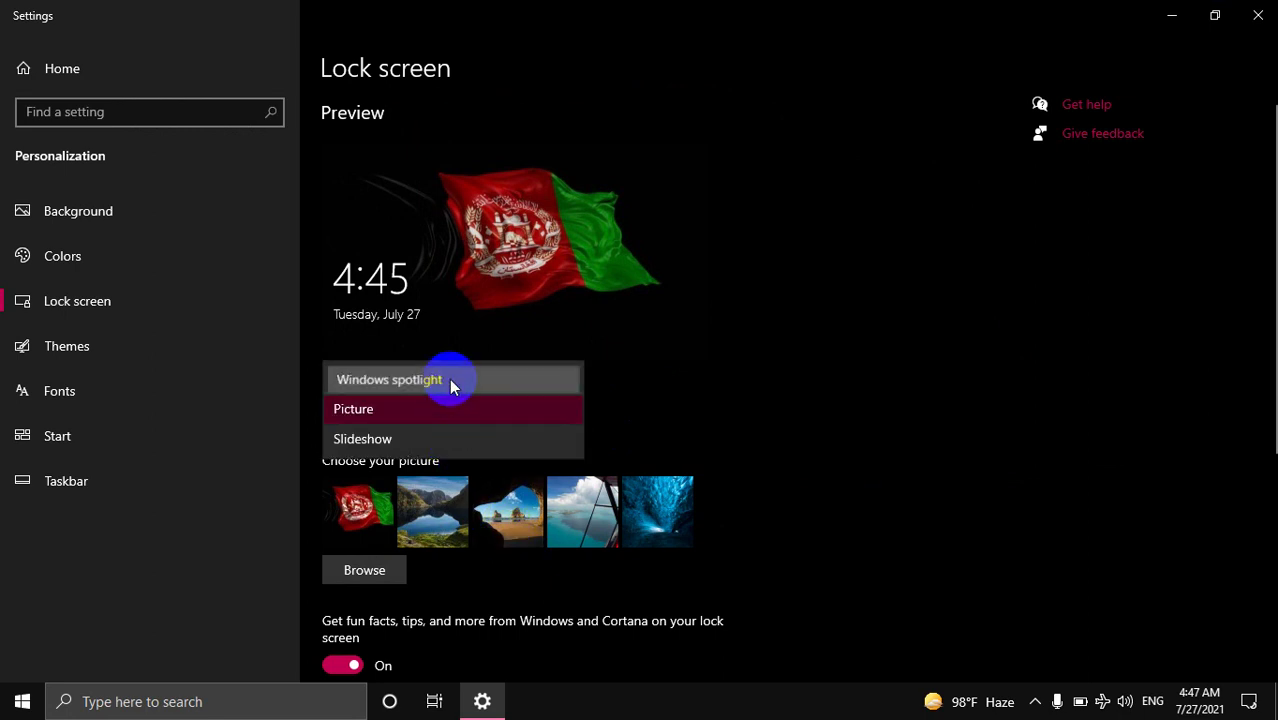
pyautogui.click(449, 379)
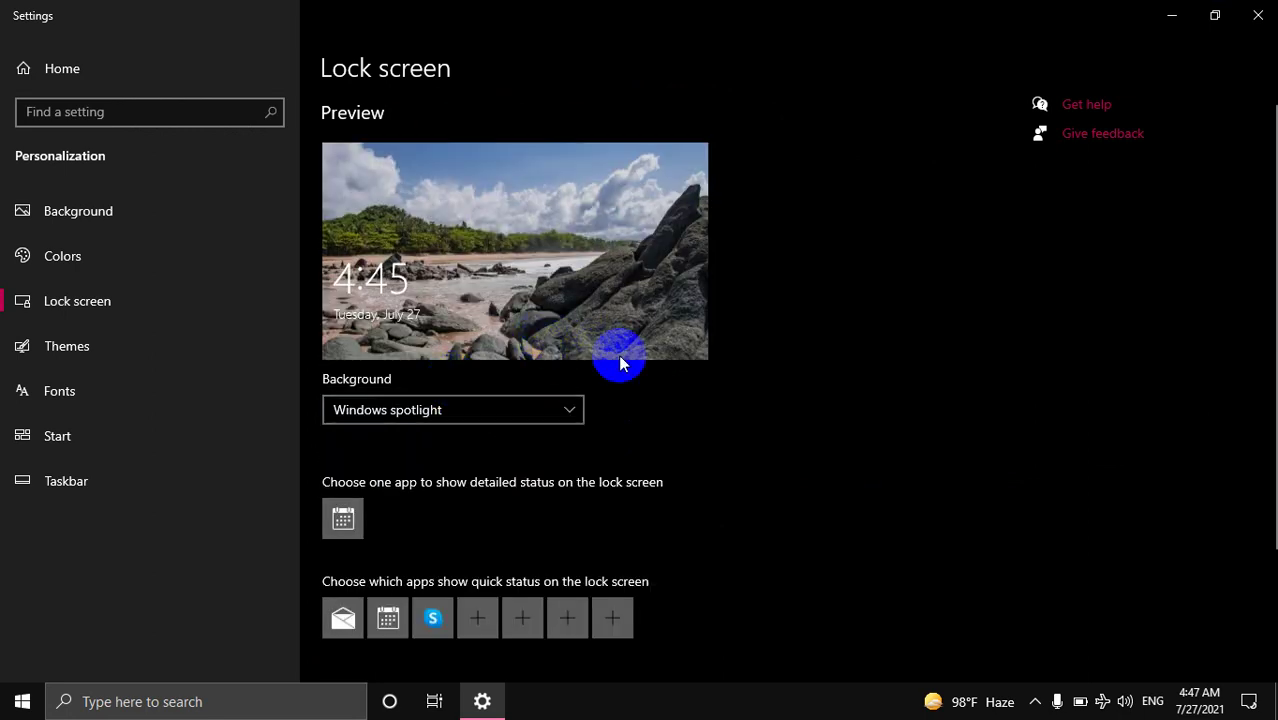
pyautogui.click(561, 408)
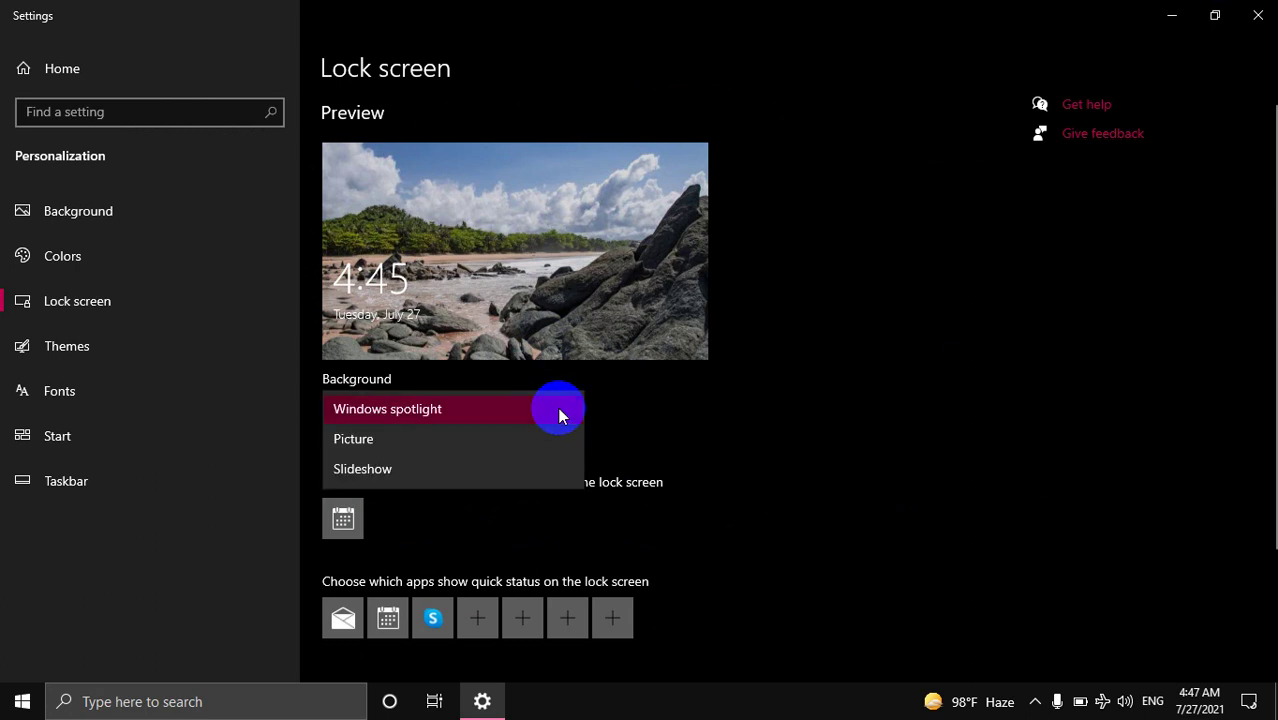
pyautogui.click(407, 477)
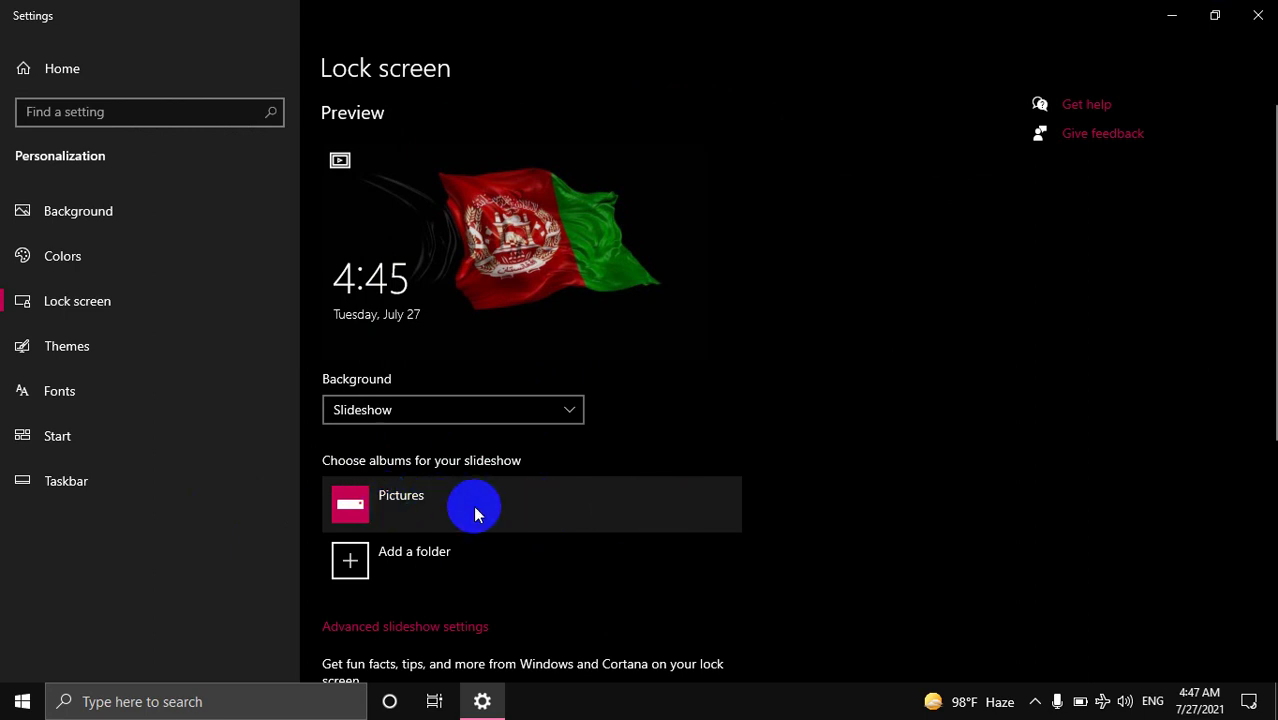
# - Open the folder chooser for adding a slideshow album and cancel it without choosing a folder
pyautogui.scroll(-3, 385, 585)
pyautogui.scroll(2, 395, 360)
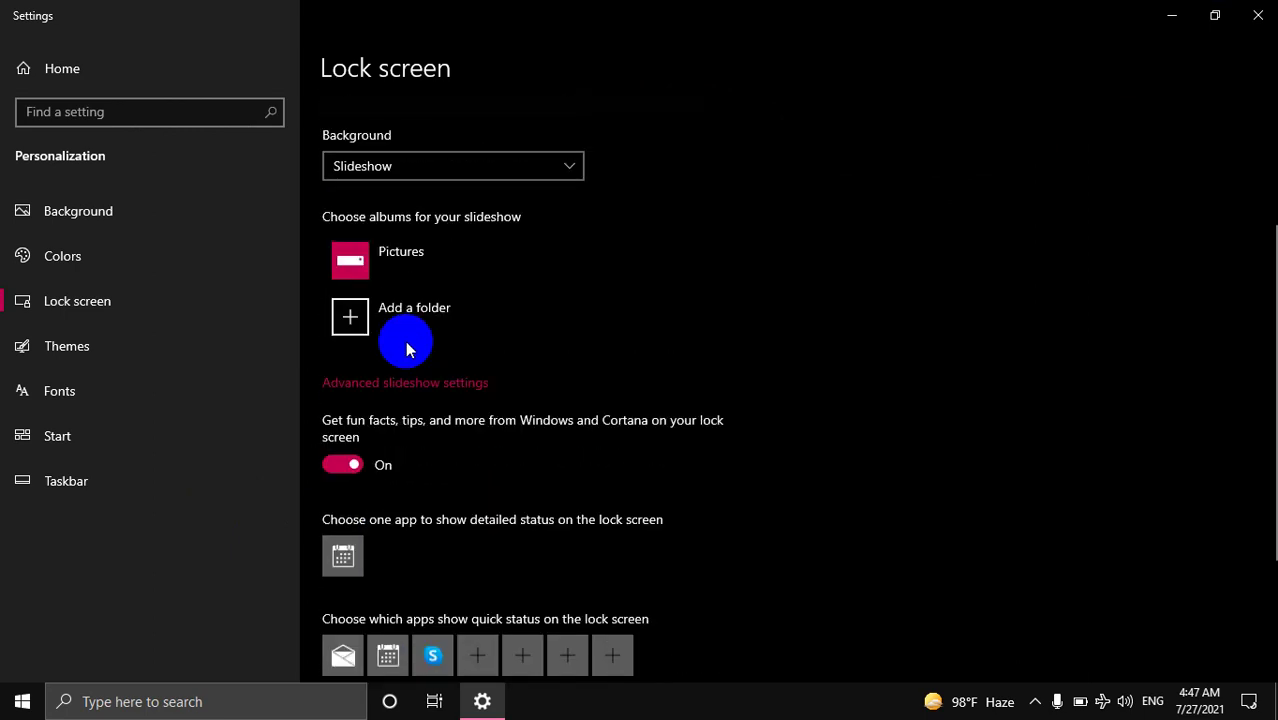
pyautogui.click(406, 460)
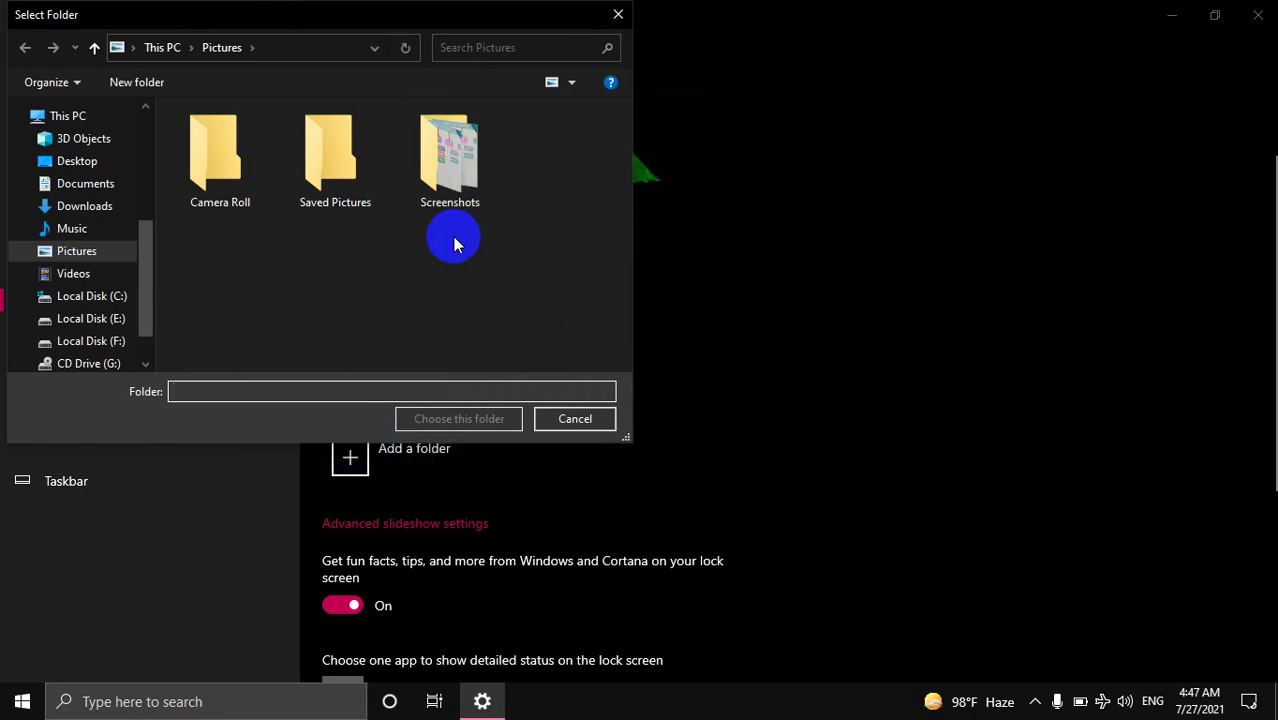
pyautogui.click(578, 425)
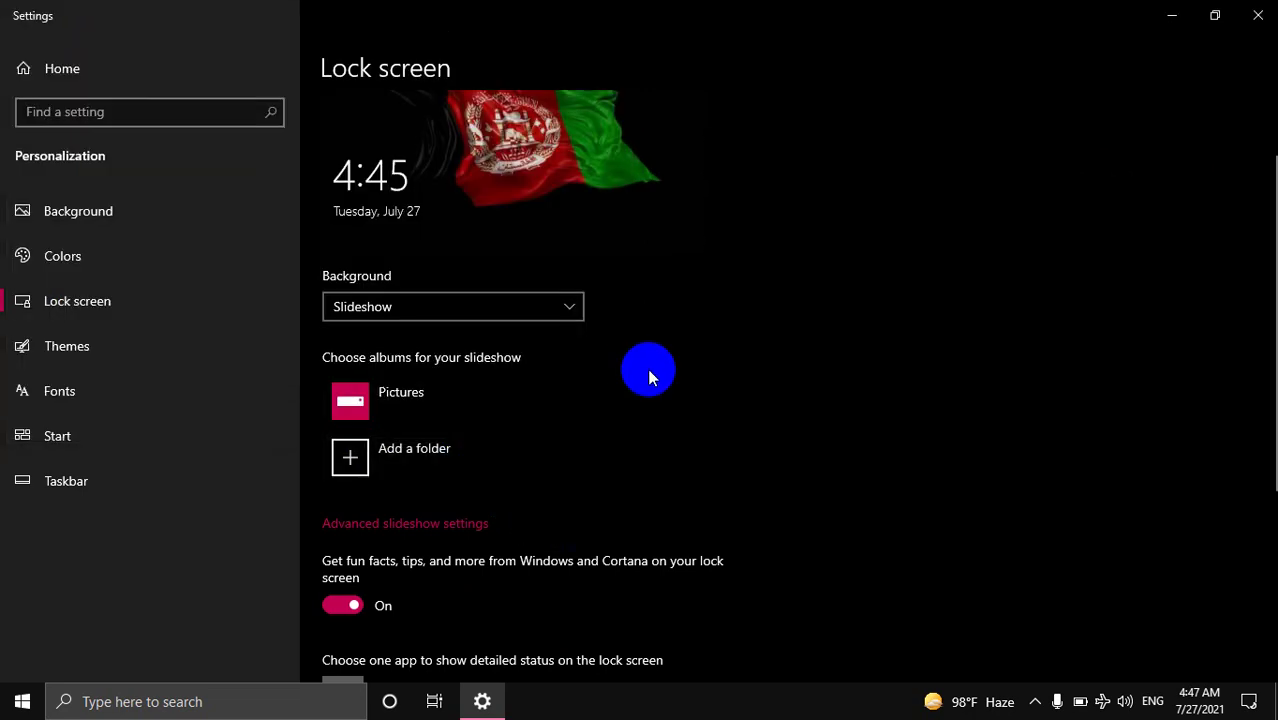
# - Set the lock screen background to Windows spotlight and look over the remaining lock screen options
pyautogui.scroll(2, 647, 368)
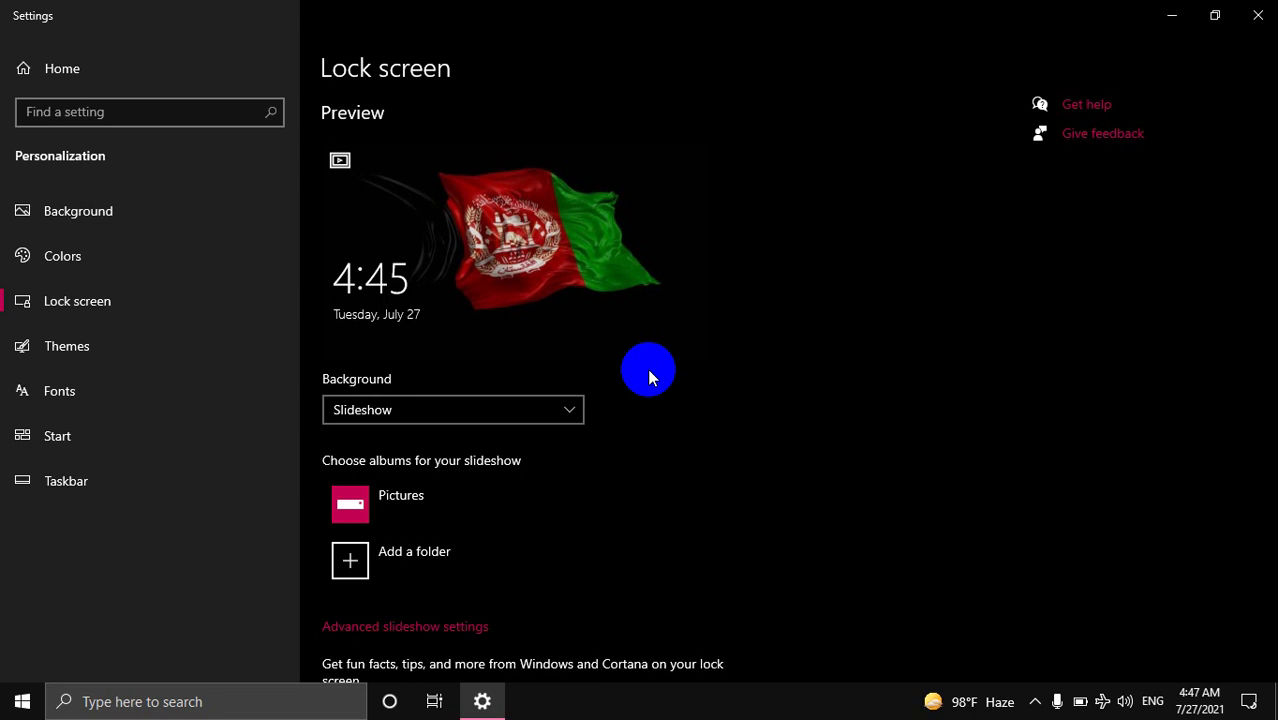
pyautogui.click(508, 409)
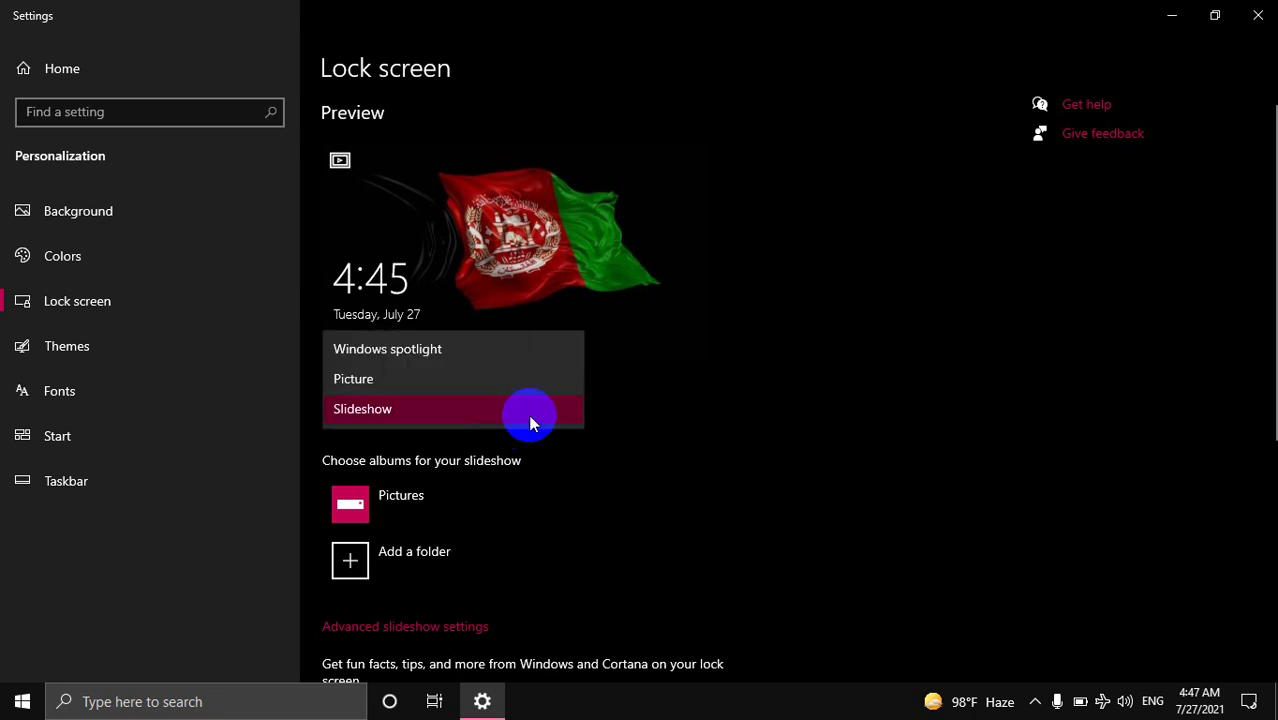
pyautogui.click(391, 348)
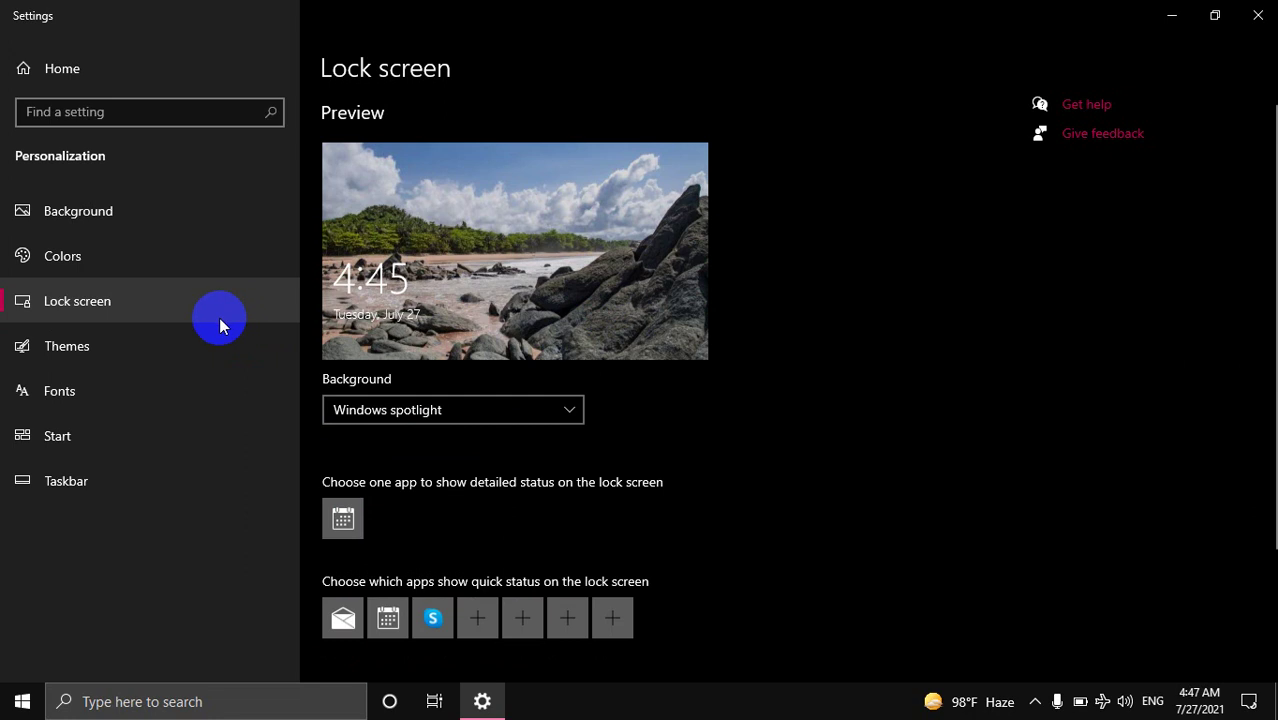
pyautogui.scroll(-3, 638, 393)
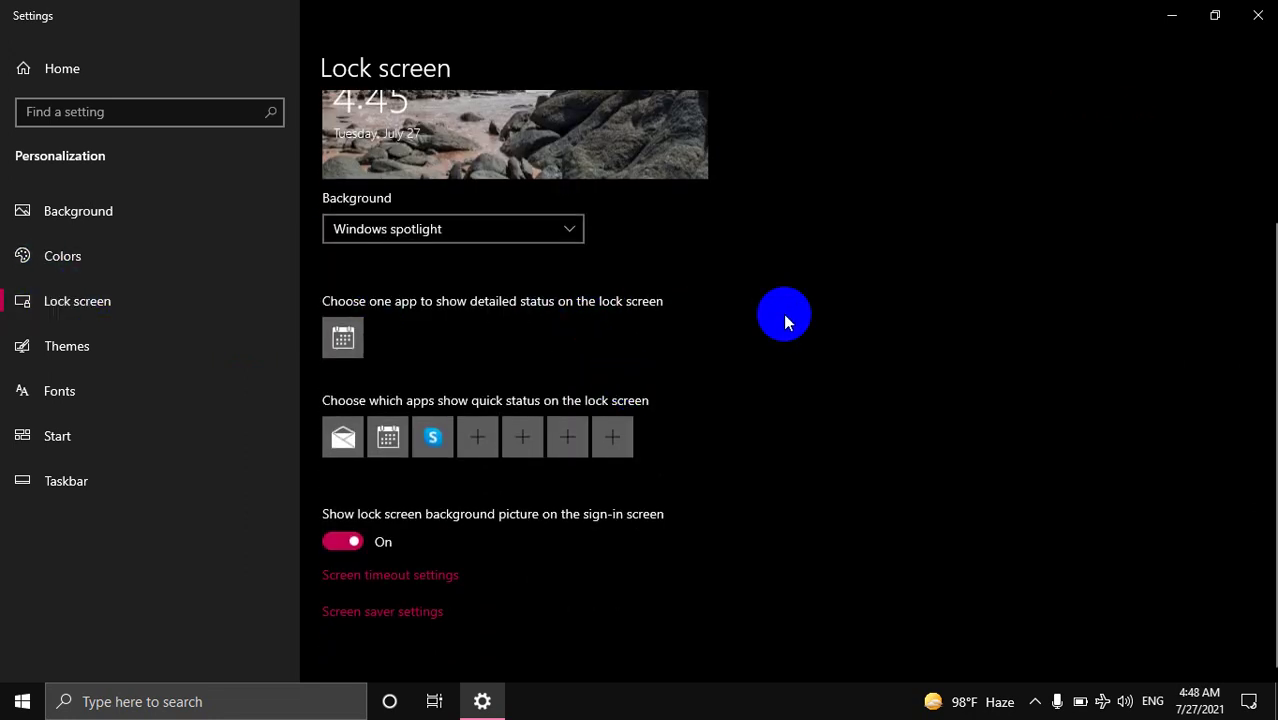
pyautogui.scroll(3, 570, 280)
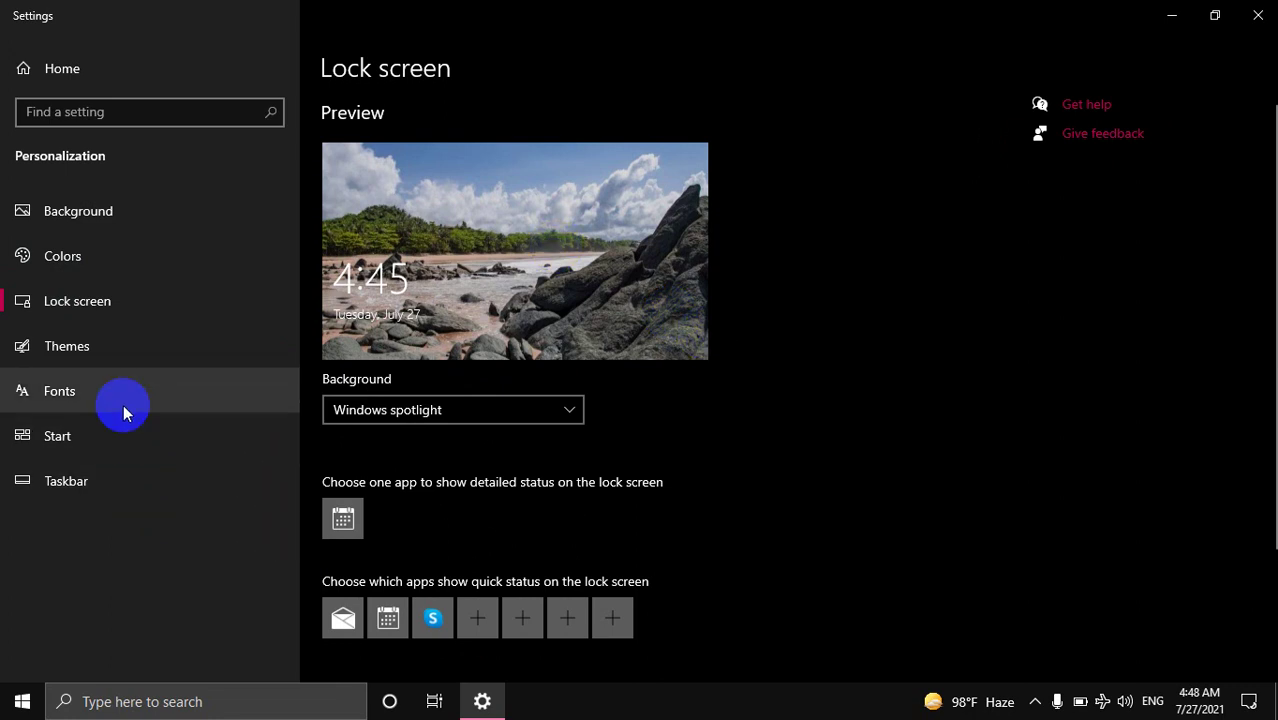
# - Open the Themes page and examine where the current theme's Background and Color entries lead, returning to Themes each time
pyautogui.click(107, 352)
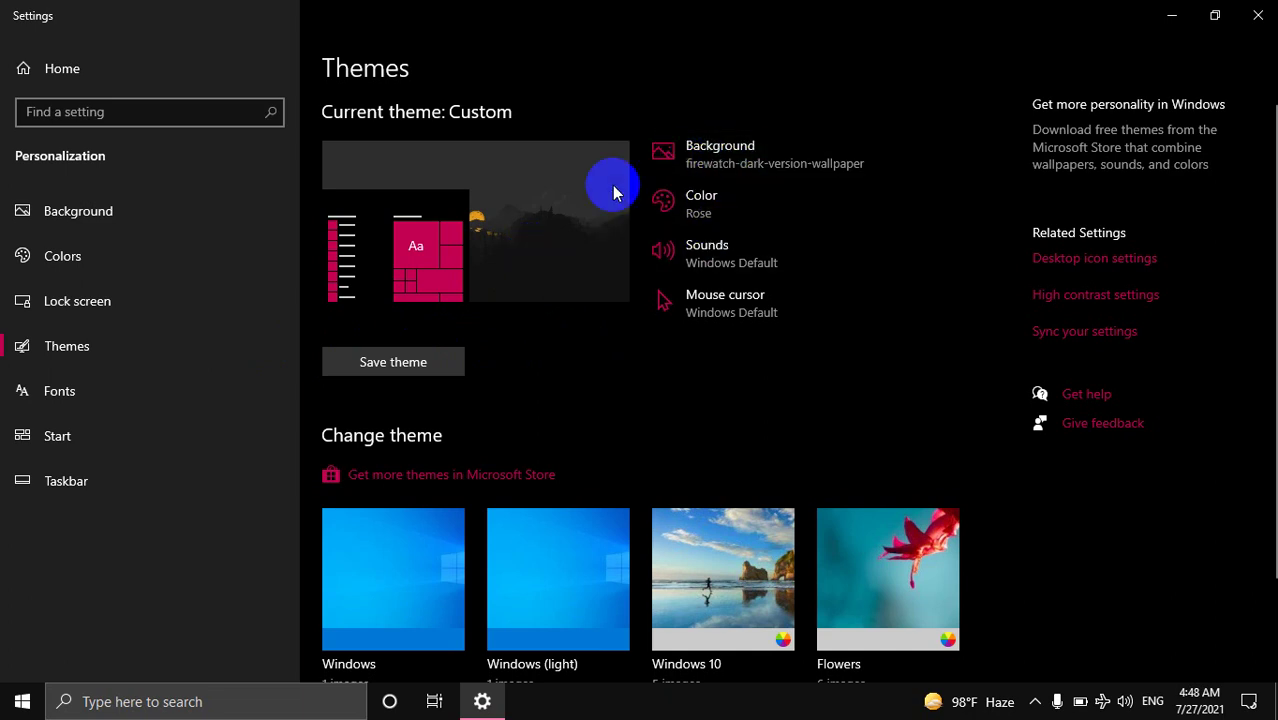
pyautogui.click(787, 157)
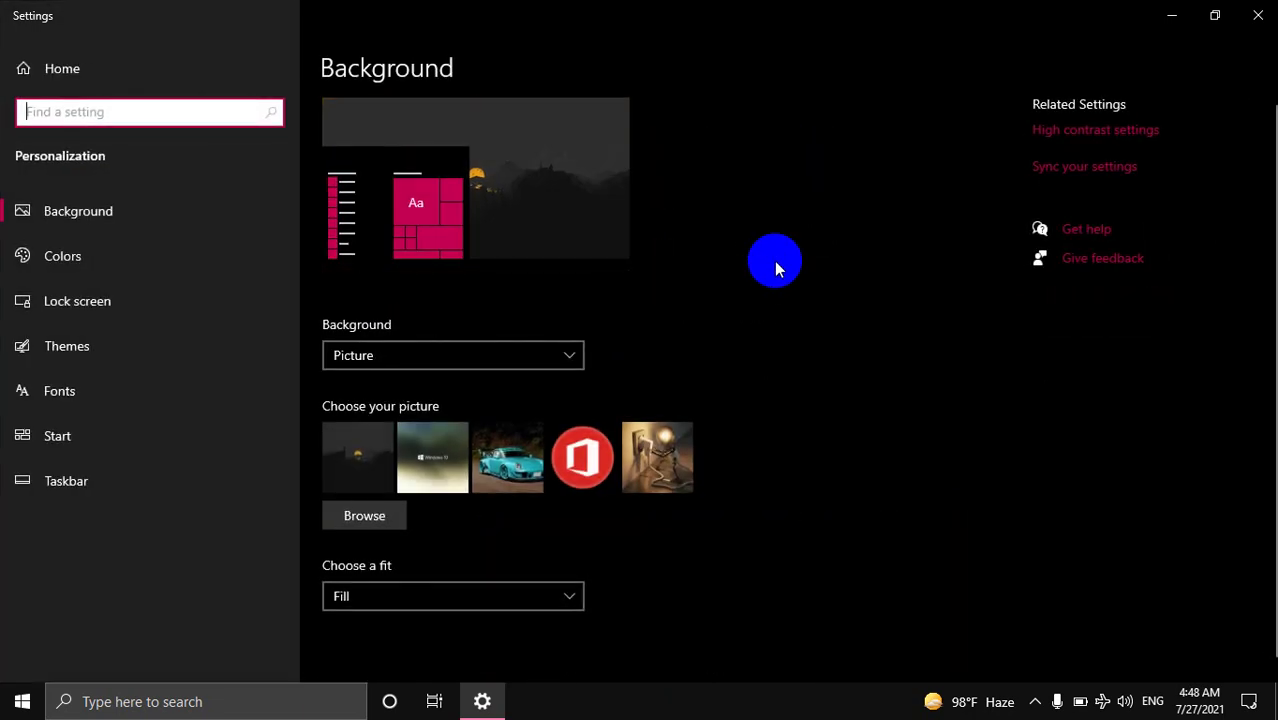
pyautogui.click(121, 357)
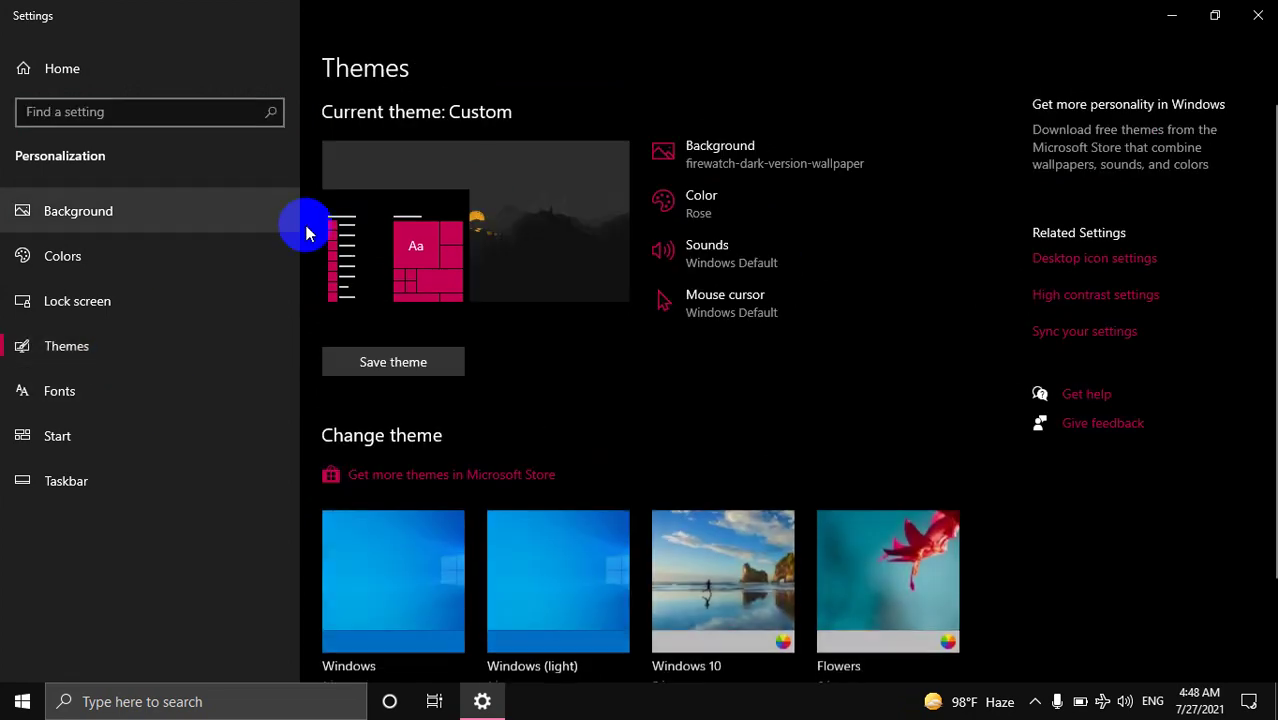
pyautogui.click(722, 220)
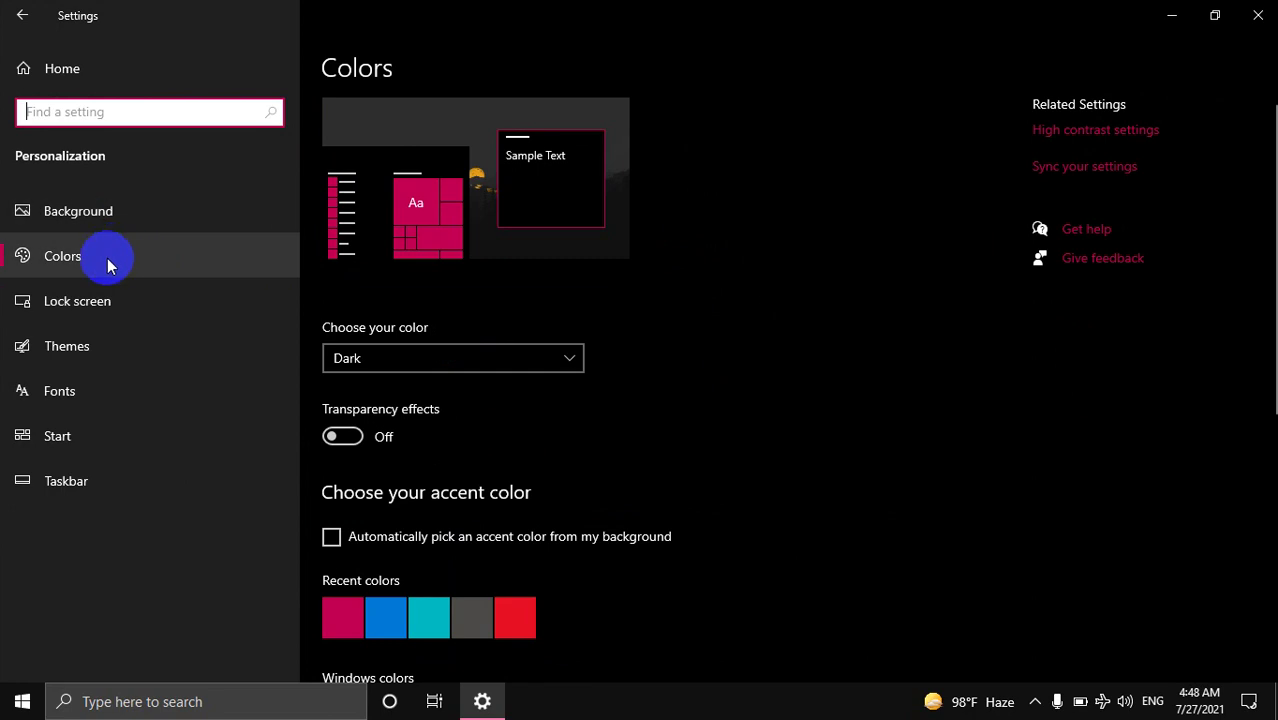
pyautogui.click(86, 352)
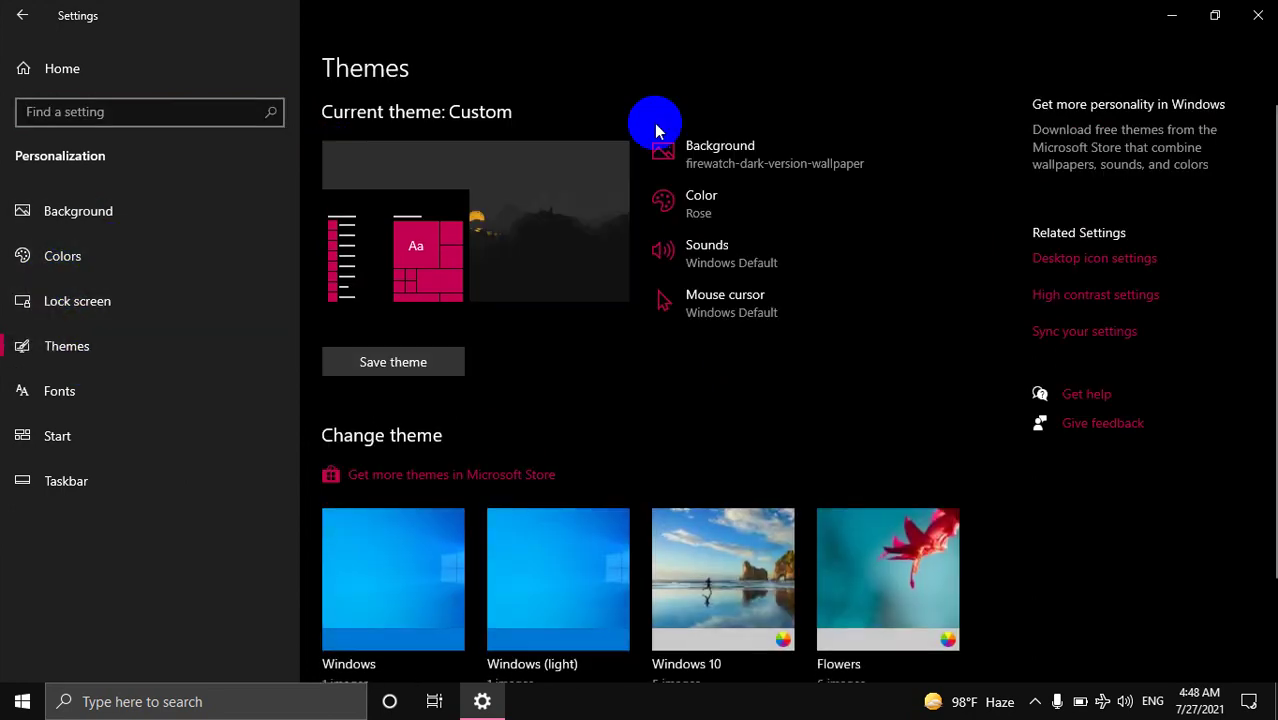
# - Open the current theme's Sounds settings and look through the list of Windows program events
pyautogui.click(693, 257)
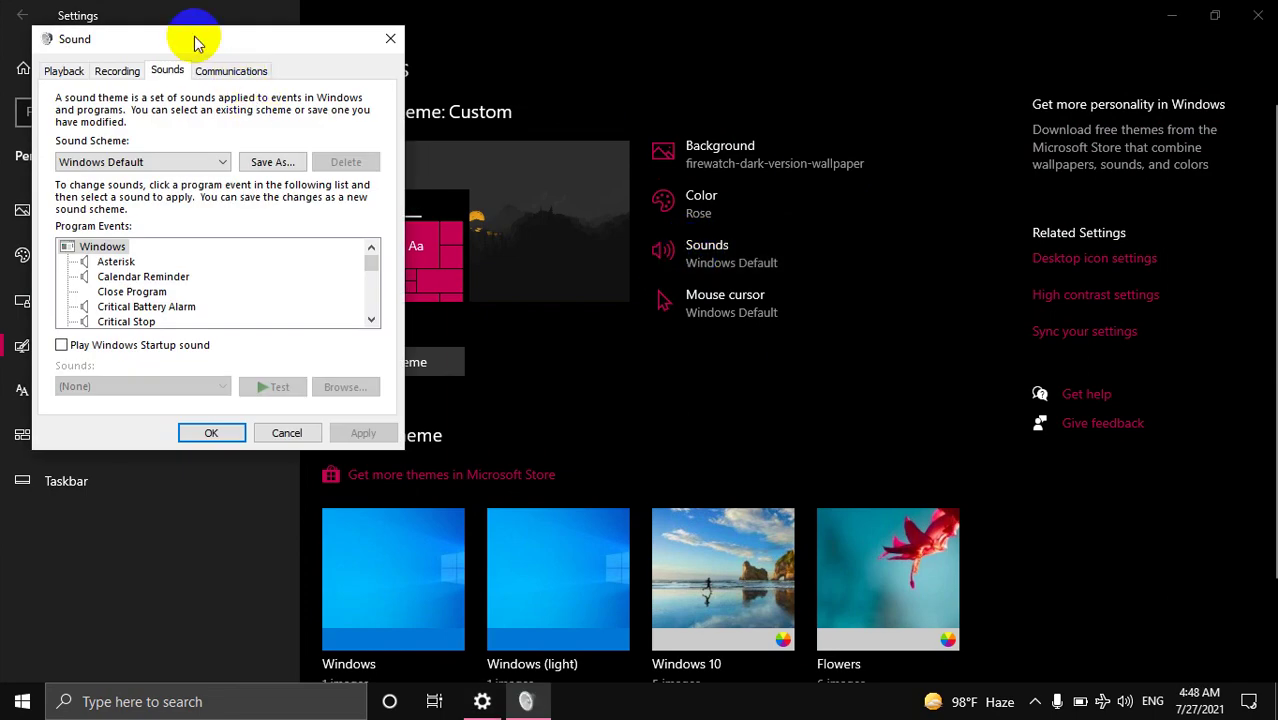
pyautogui.moveTo(191, 40); pyautogui.dragTo(500, 40)
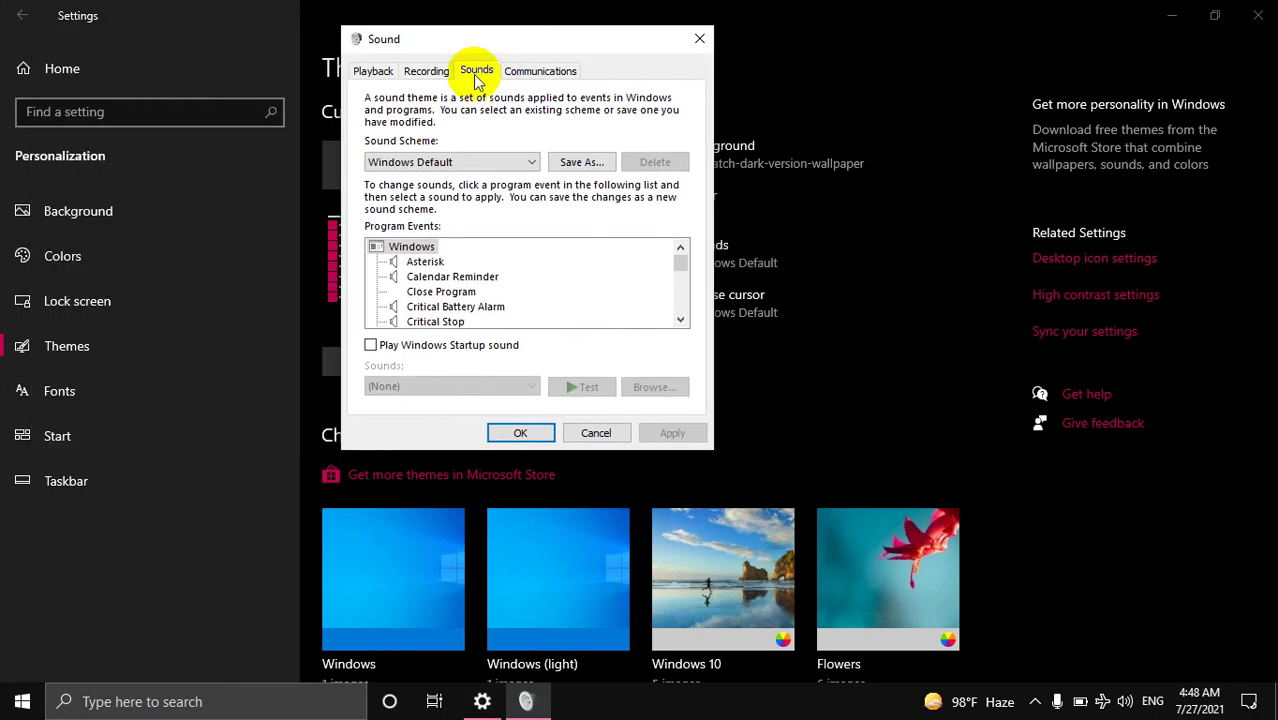
pyautogui.click(475, 38)
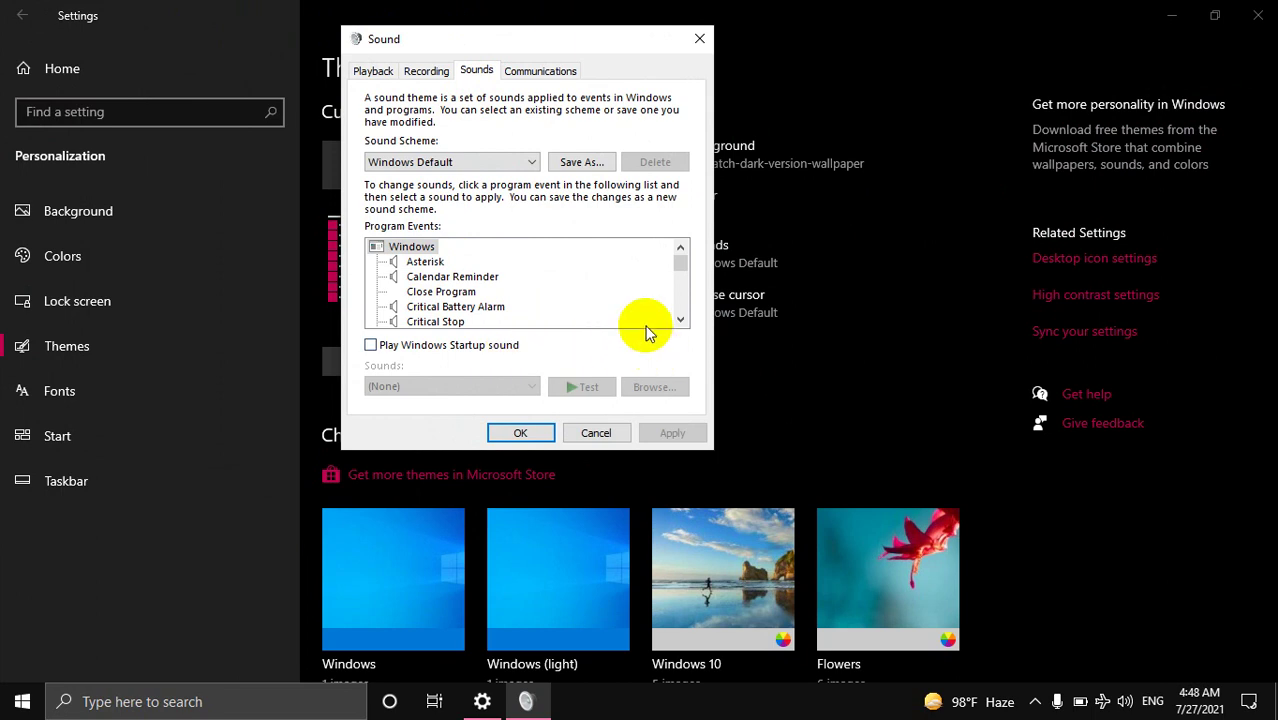
pyautogui.click(680, 321)
pyautogui.click(680, 321)
pyautogui.click(680, 321)
pyautogui.click(680, 321)
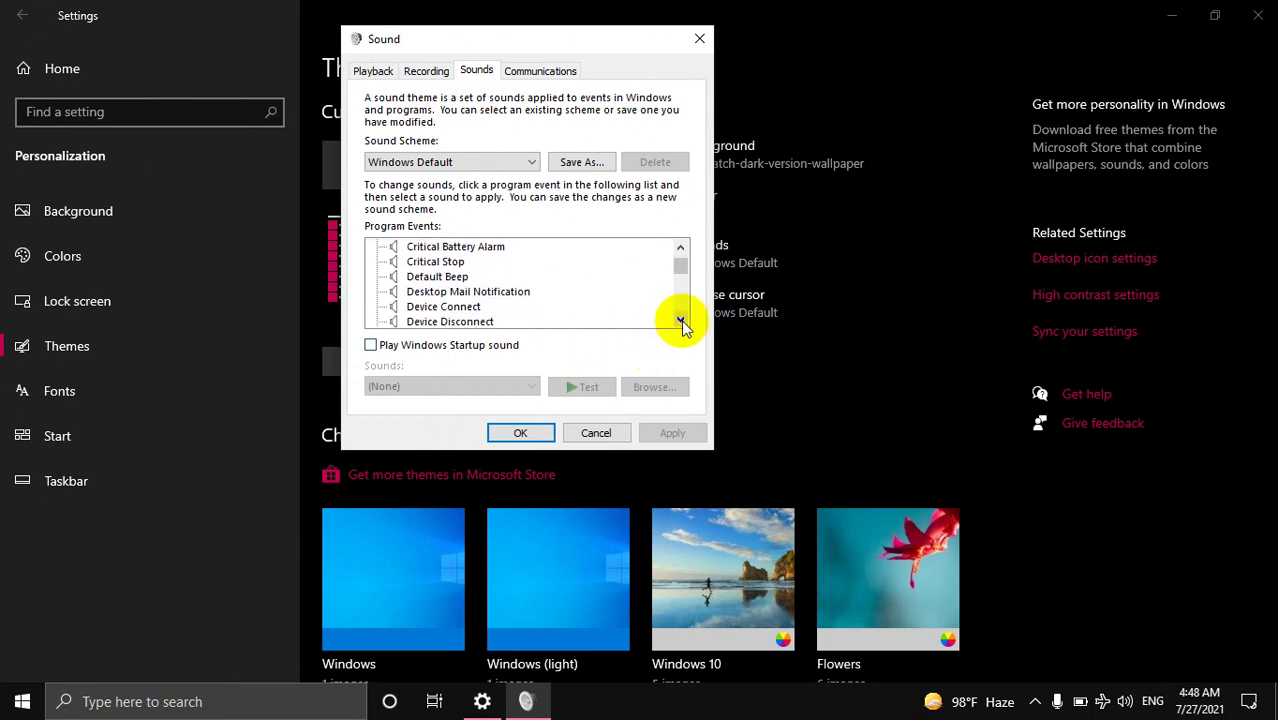
pyautogui.click(680, 321)
pyautogui.click(680, 321)
pyautogui.click(680, 321)
pyautogui.click(680, 321)
pyautogui.click(680, 321)
pyautogui.click(680, 321)
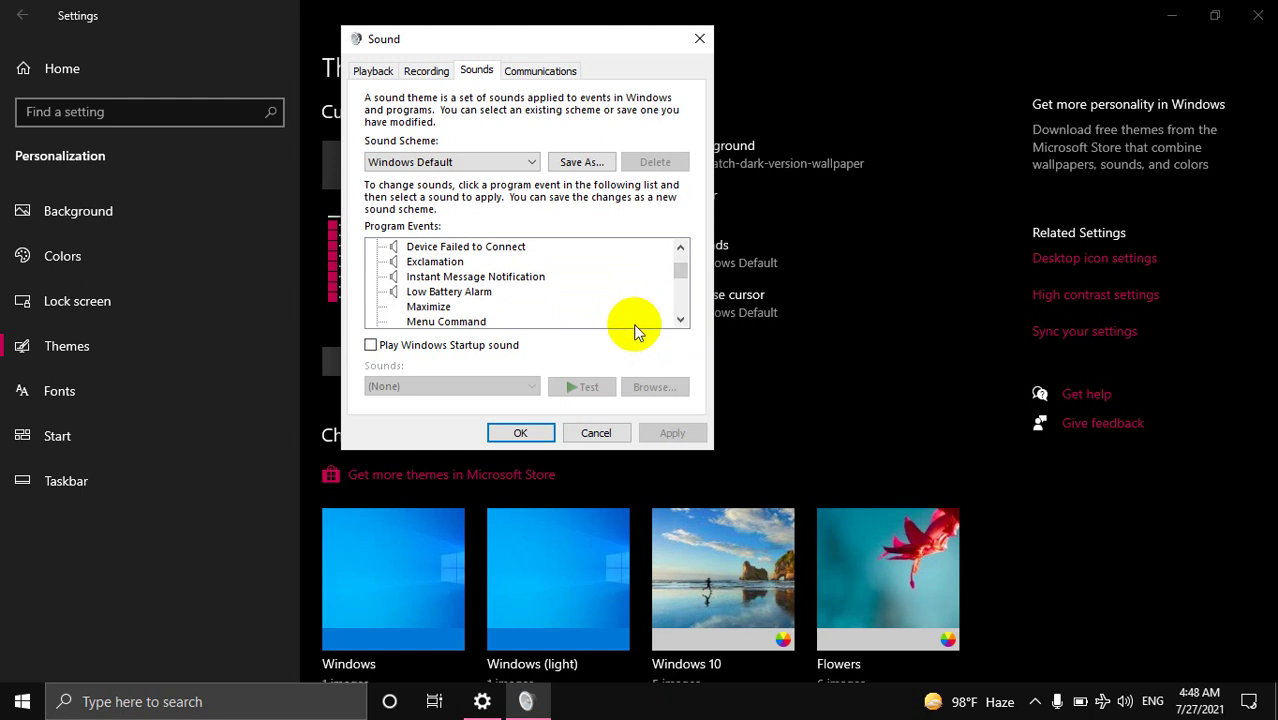
pyautogui.scroll(4, 533, 300)
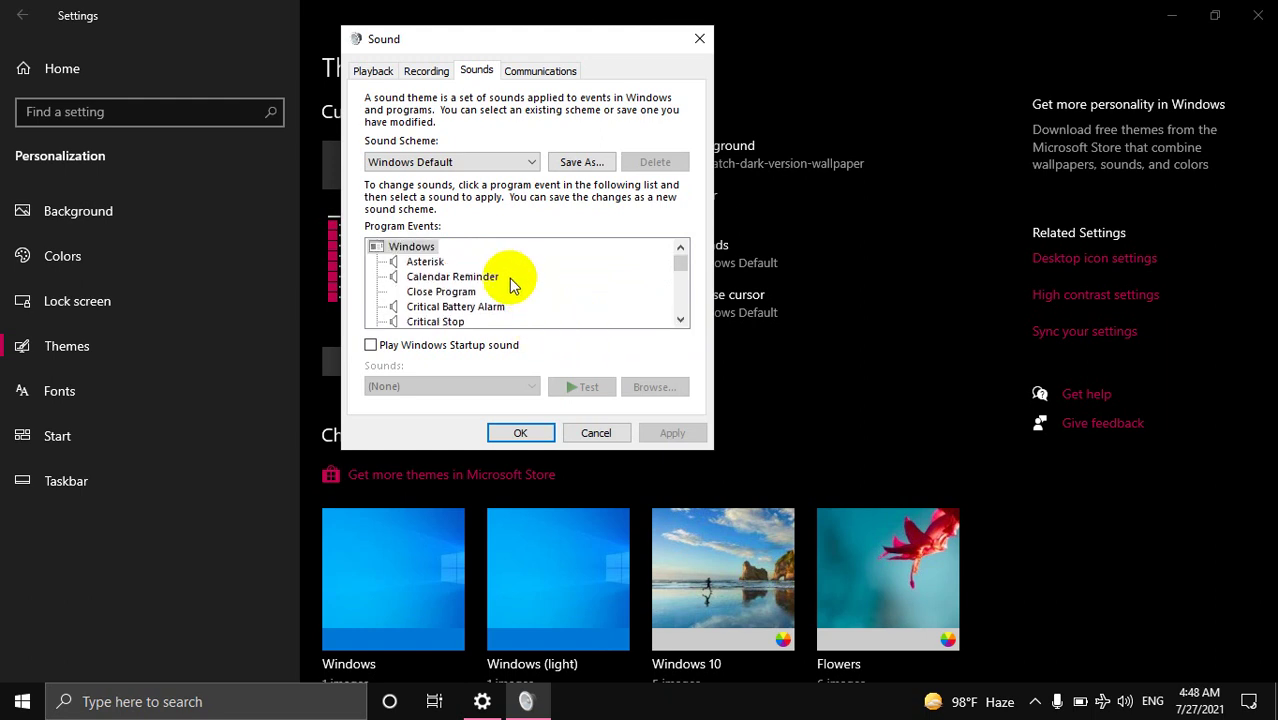
pyautogui.scroll(-1, 546, 285)
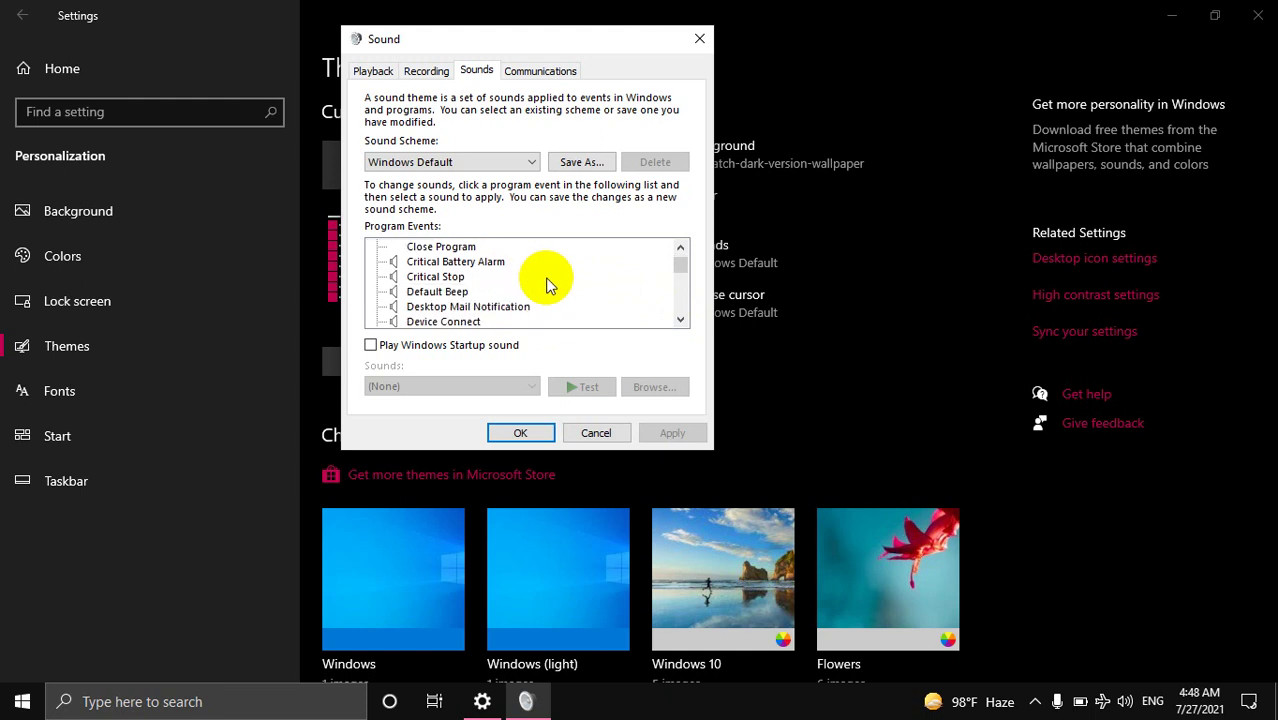
# - Select the Default Beep and Low Battery Alarm program events in turn and test the Low Battery Alarm's sound
pyautogui.click(459, 290)
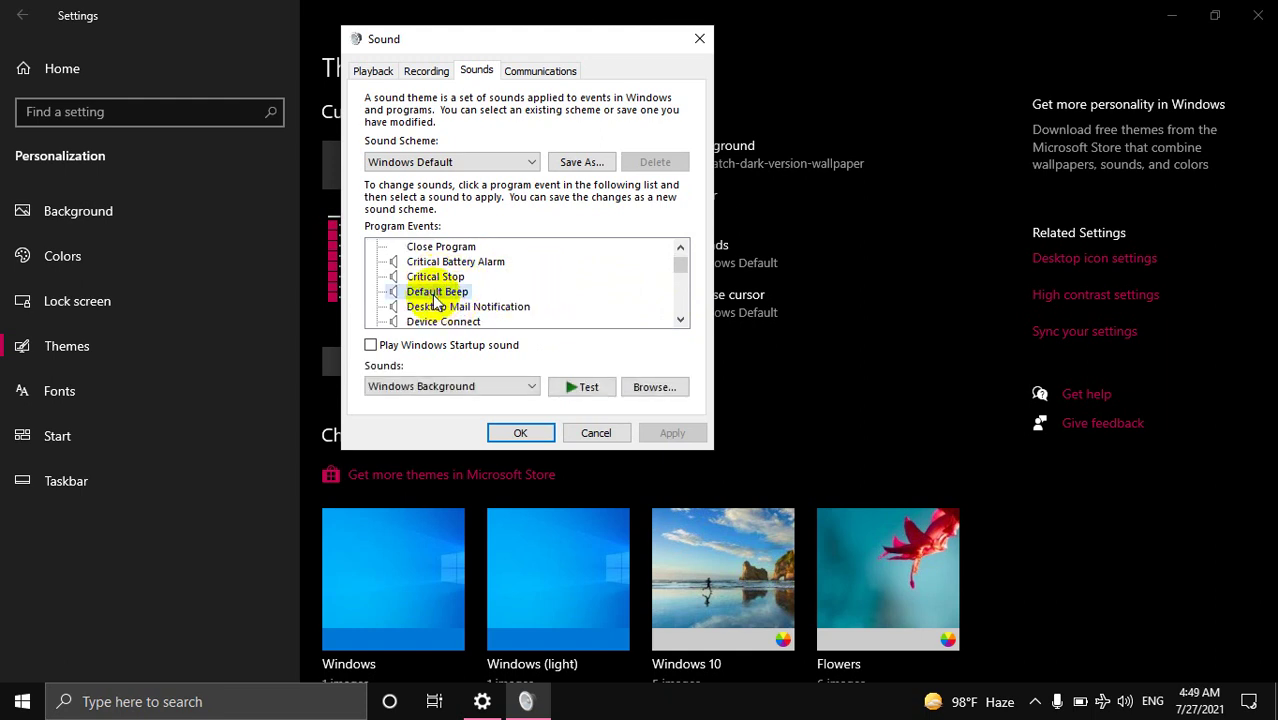
pyautogui.scroll(-4, 522, 308)
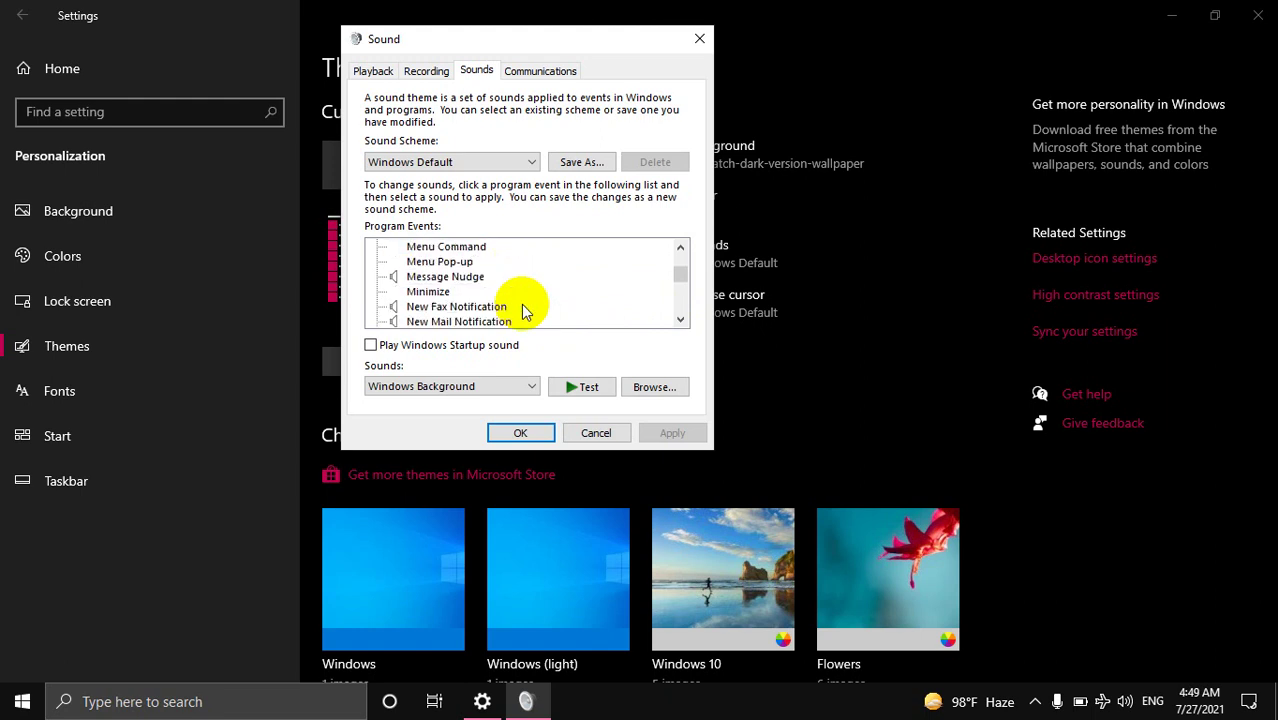
pyautogui.scroll(1, 521, 304)
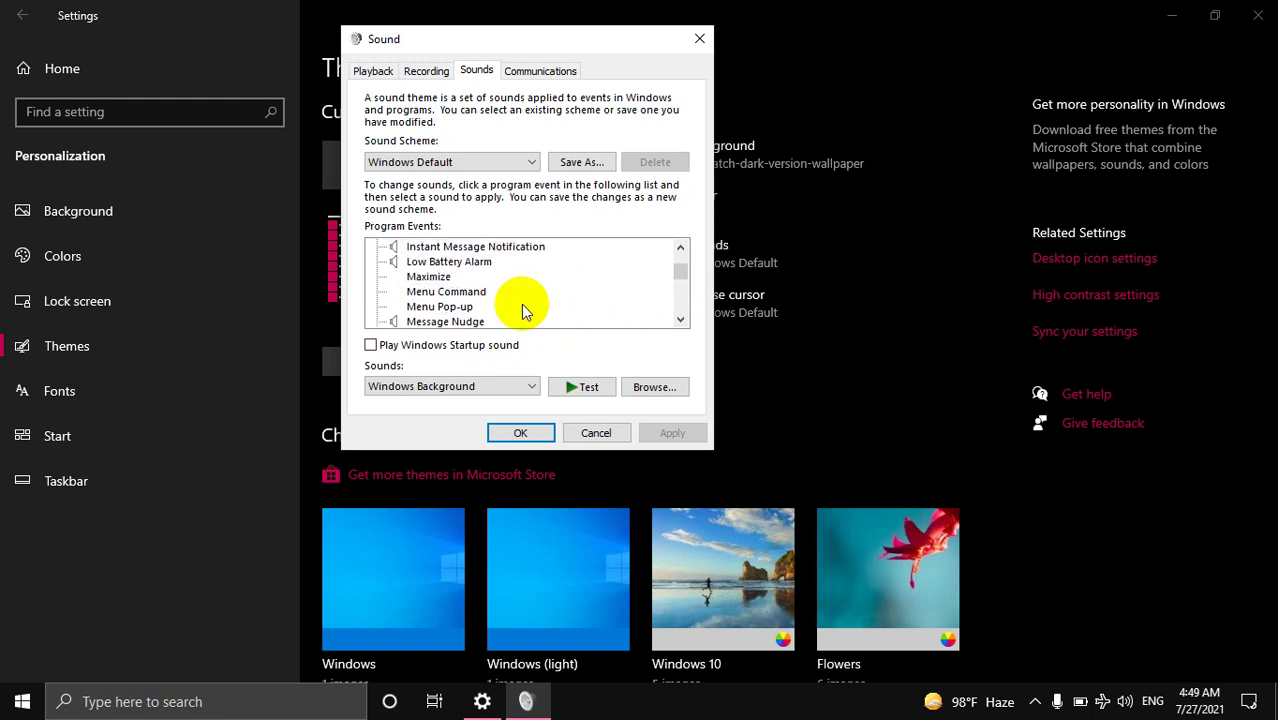
pyautogui.click(450, 261)
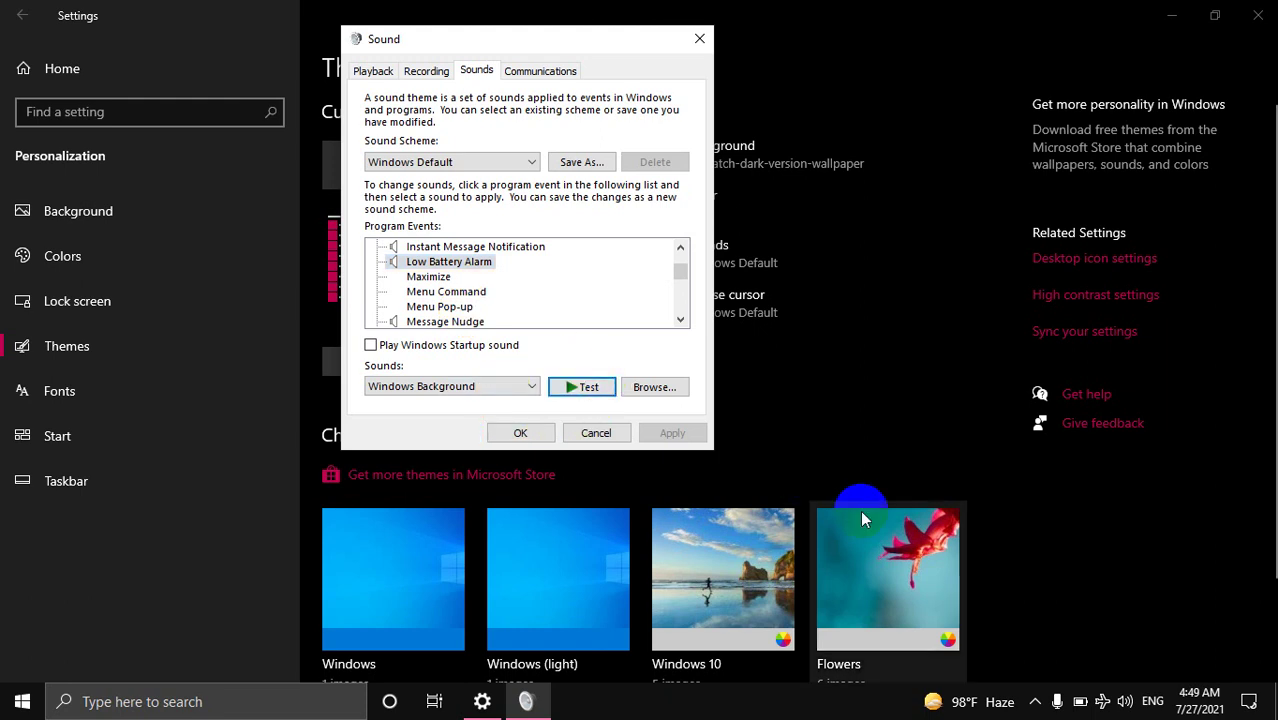
pyautogui.click(590, 390)
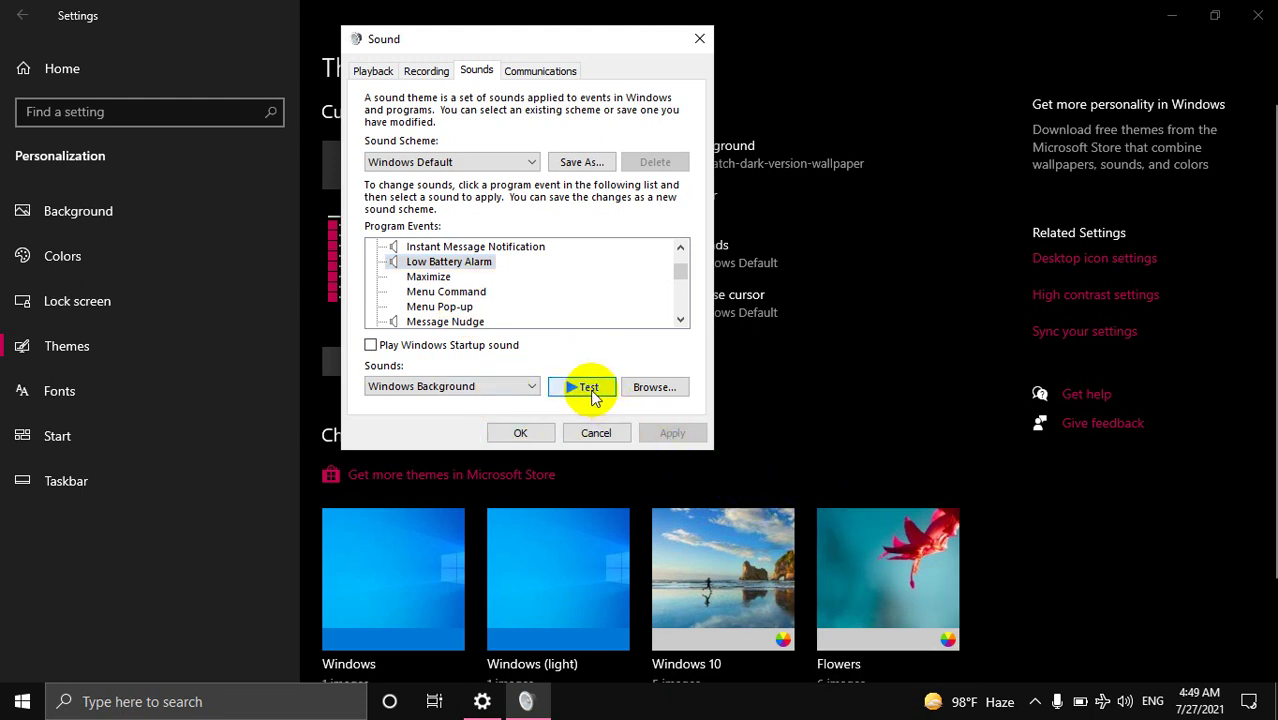
pyautogui.click(422, 262)
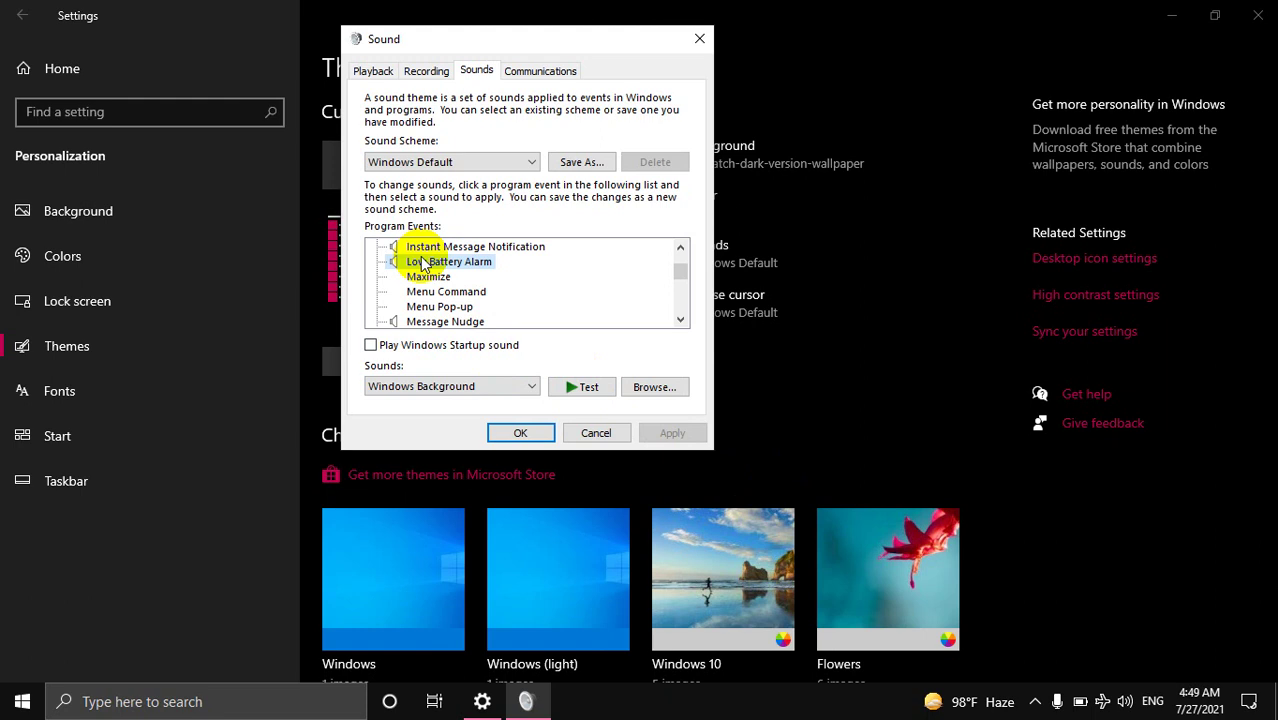
pyautogui.click(584, 392)
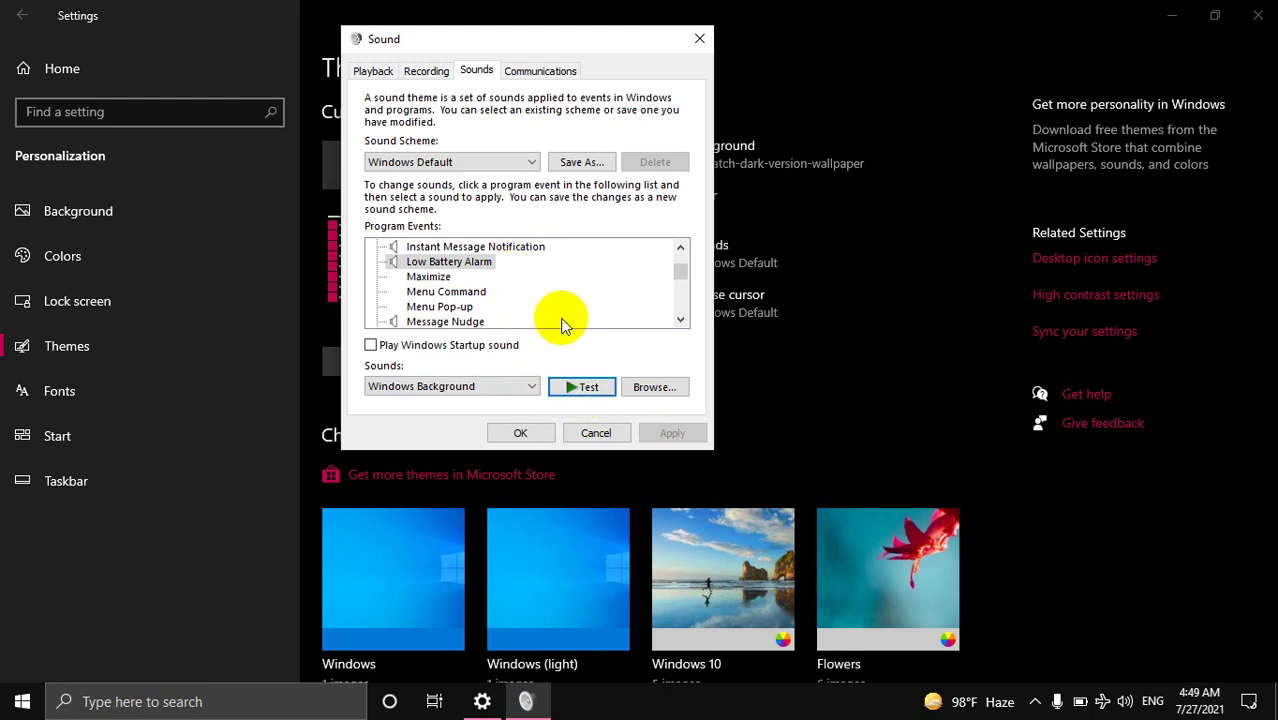
# - Look over the remaining program events, assign the Windows Hardware Fail sound to Low Battery Alarm and test it
pyautogui.scroll(-1, 450, 305)
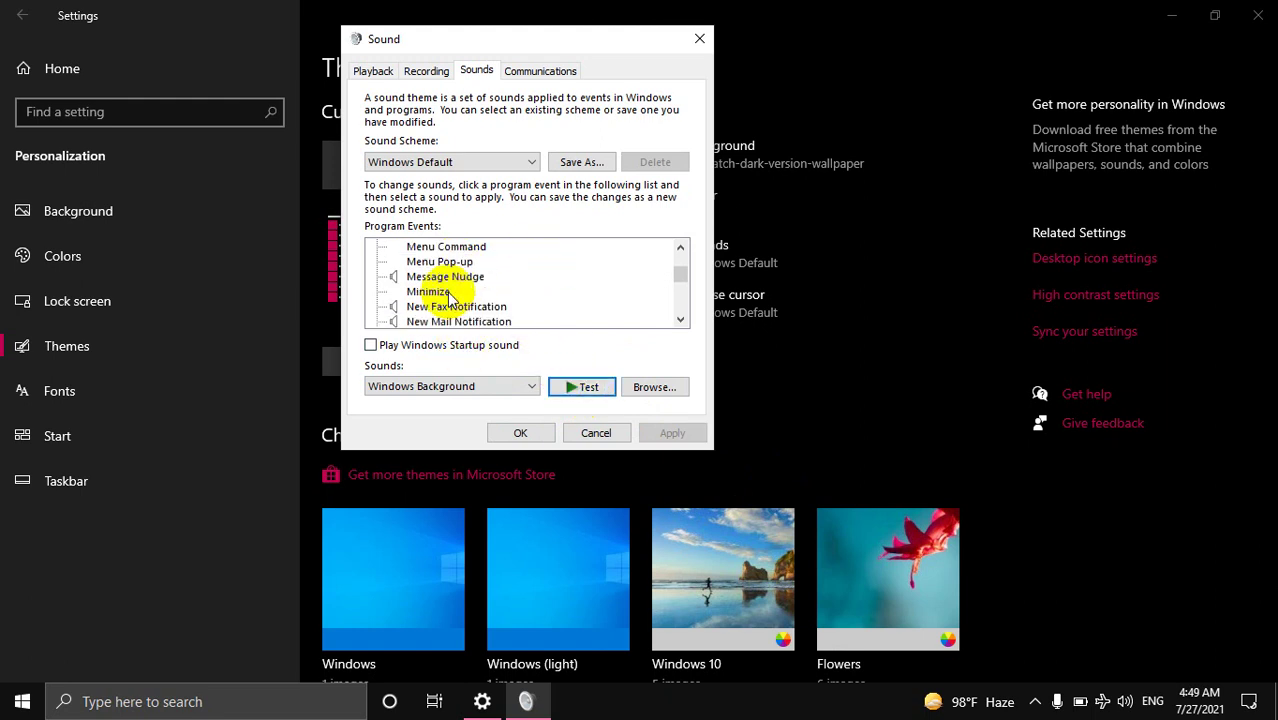
pyautogui.scroll(-1, 518, 320)
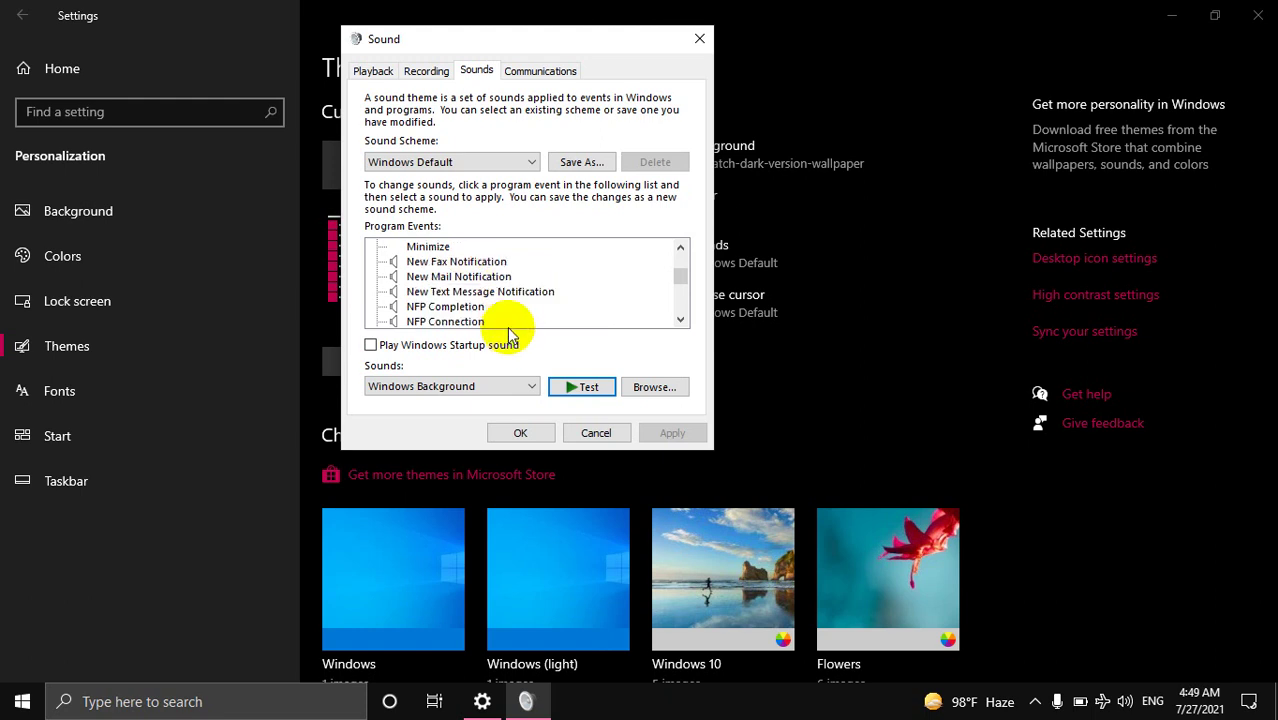
pyautogui.scroll(-4, 508, 332)
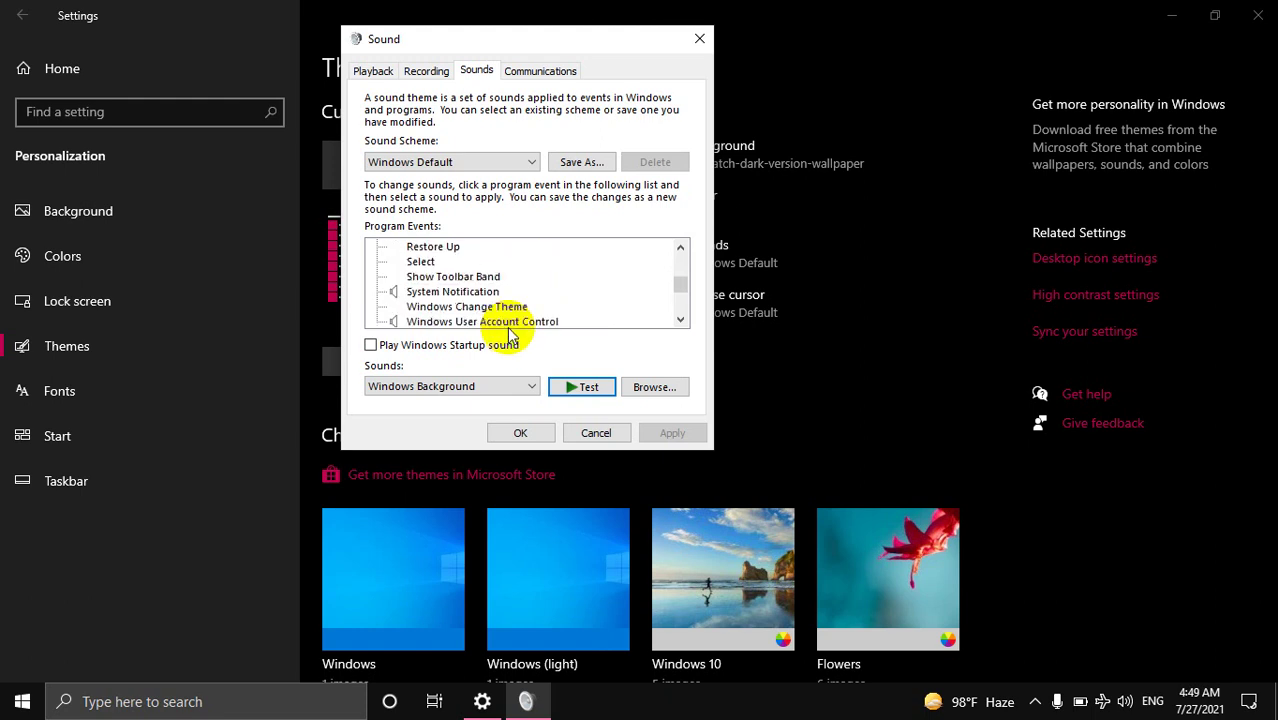
pyautogui.scroll(-1, 526, 296)
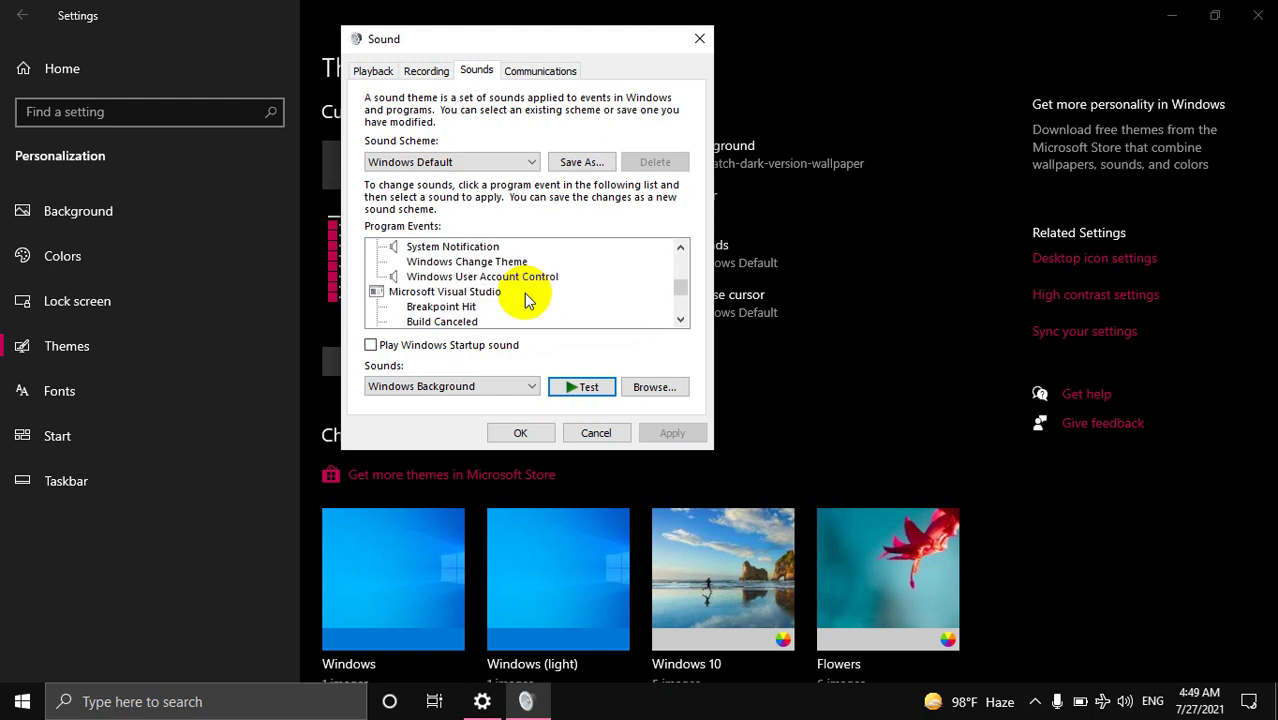
pyautogui.scroll(7, 525, 294)
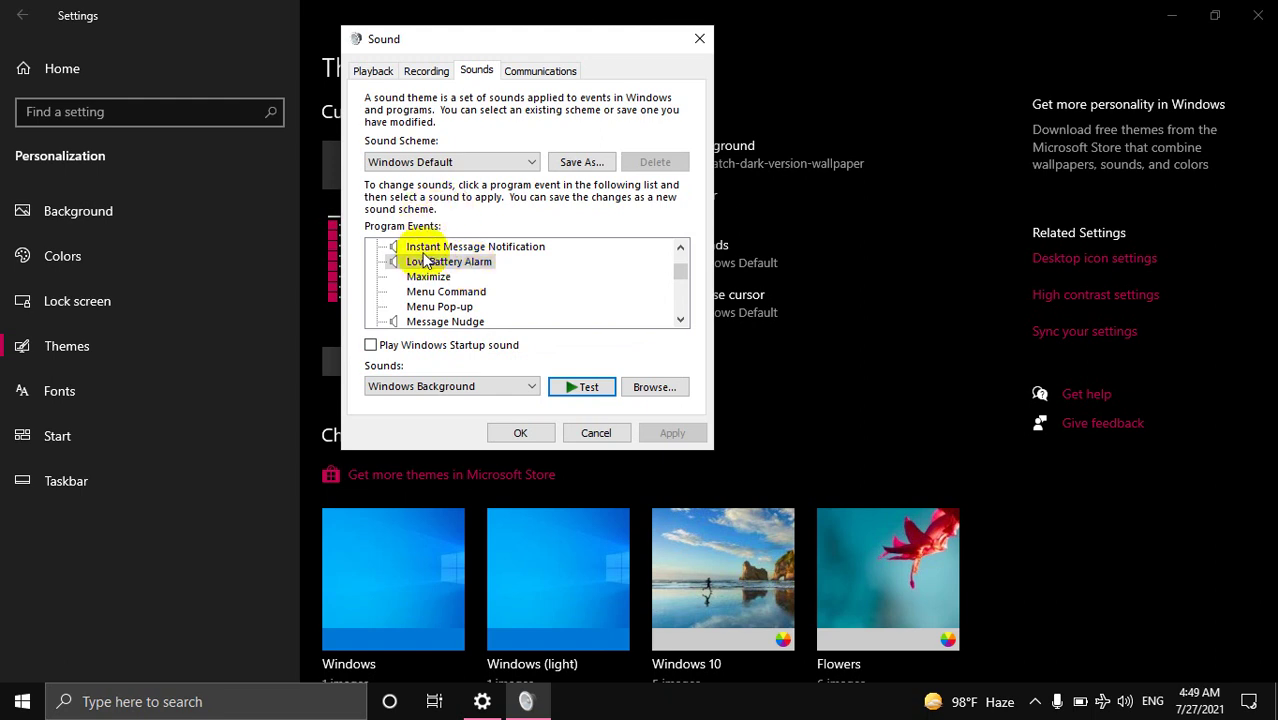
pyautogui.click(428, 264)
pyautogui.click(479, 386)
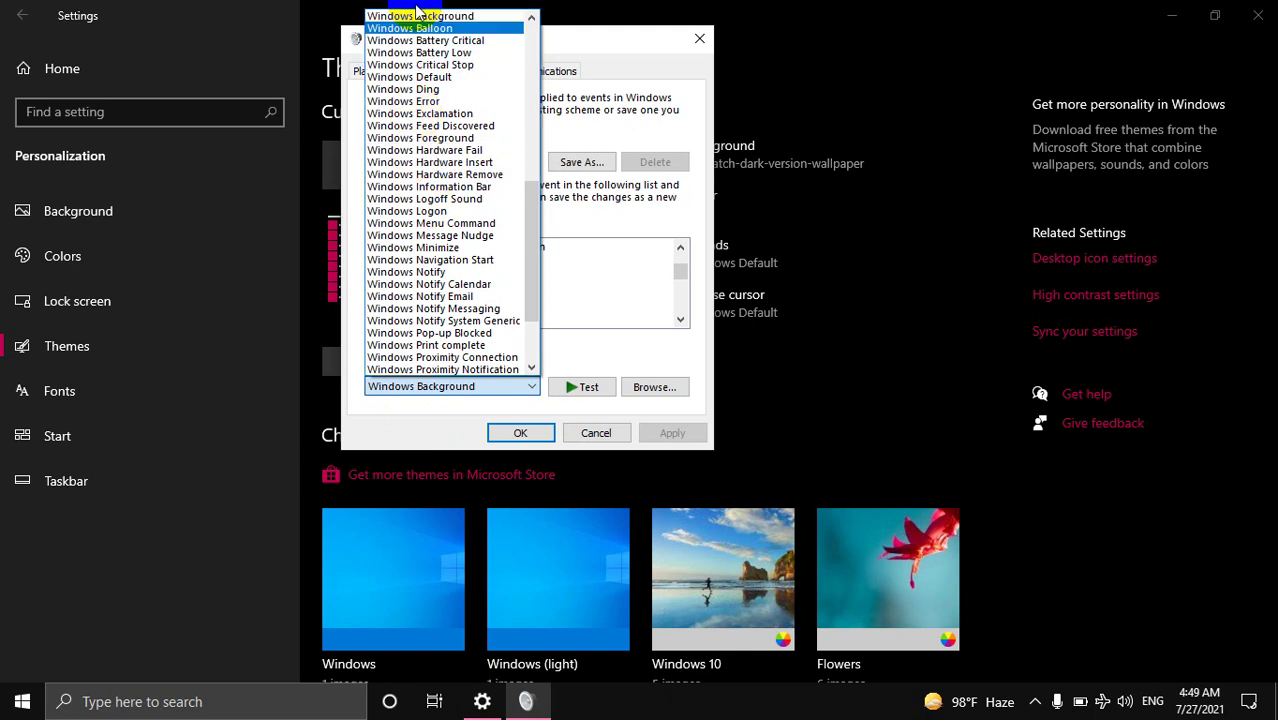
pyautogui.click(460, 150)
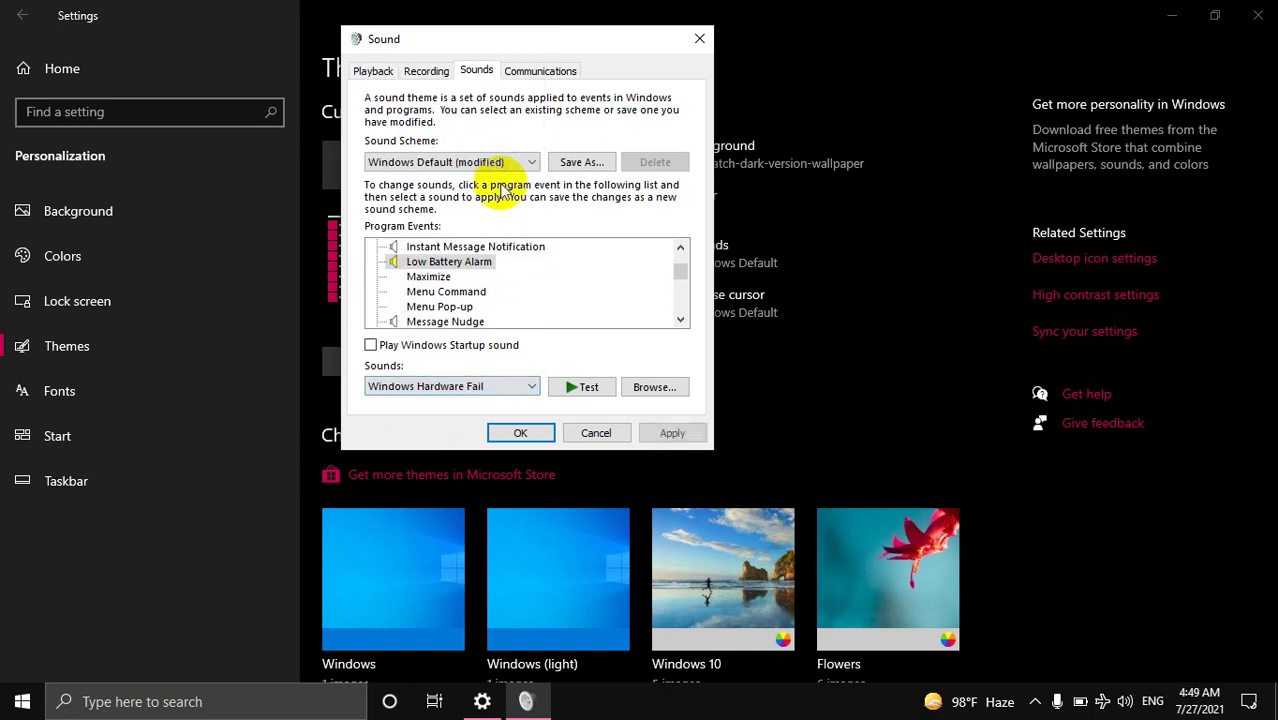
pyautogui.click(583, 392)
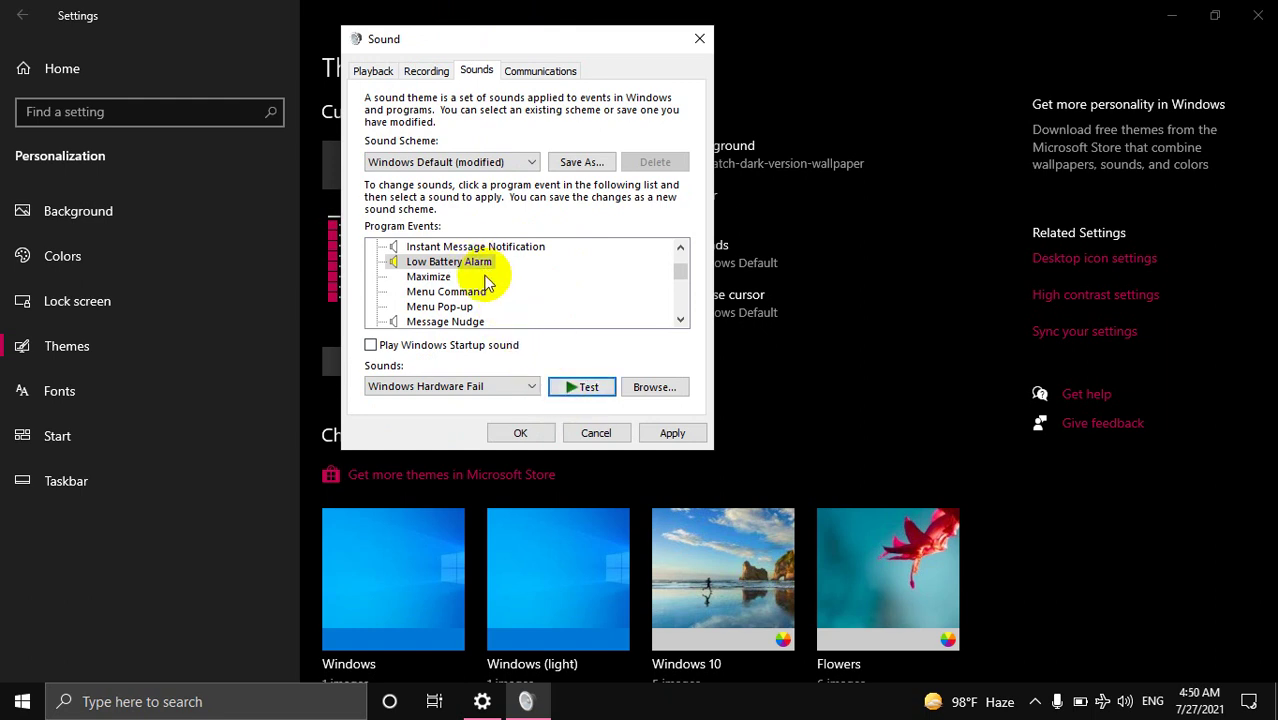
# - Change the Low Battery Alarm sound to Alarm09, test it and discard the sound changes
pyautogui.click(470, 385)
pyautogui.scroll(15, 445, 200)
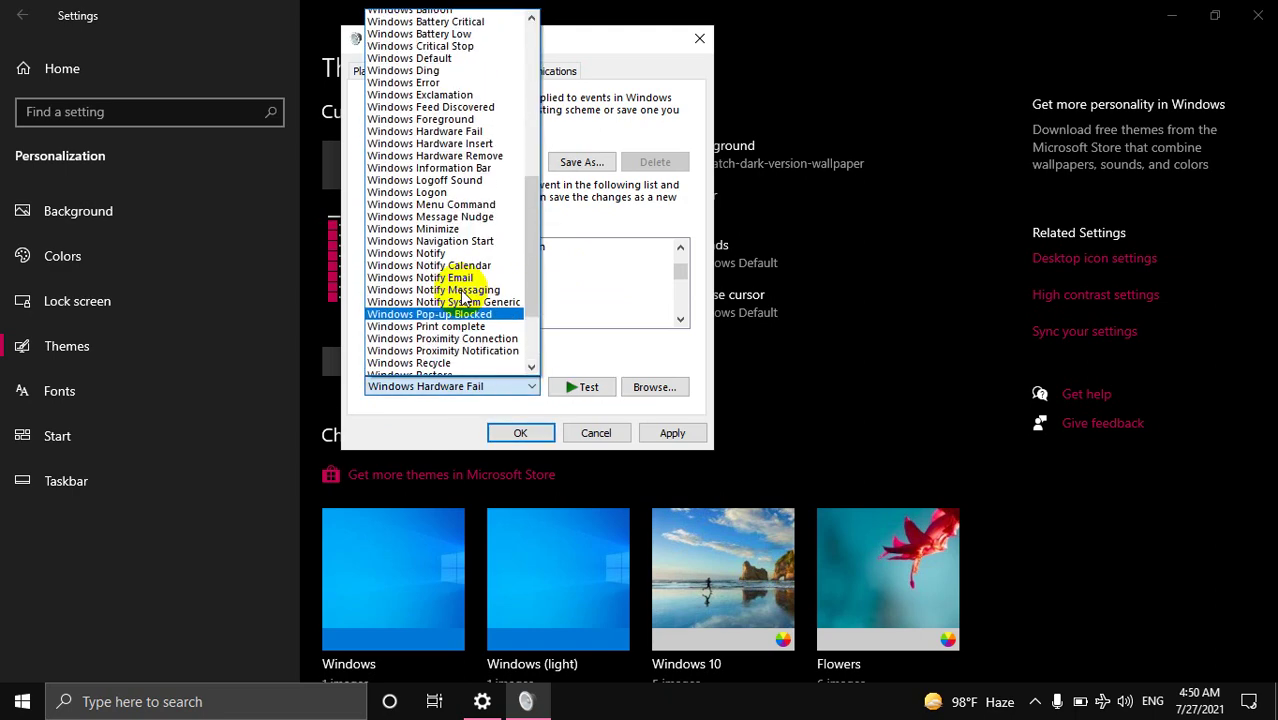
pyautogui.click(430, 125)
pyautogui.click(580, 385)
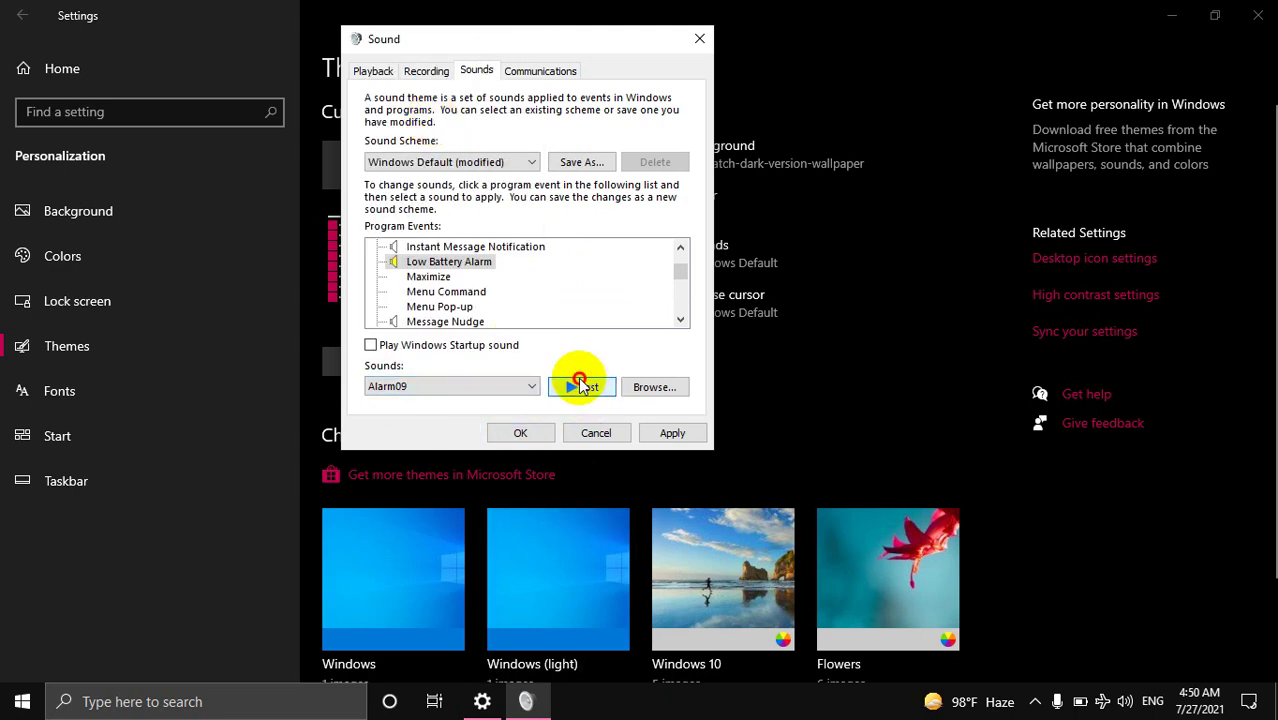
pyautogui.click(596, 432)
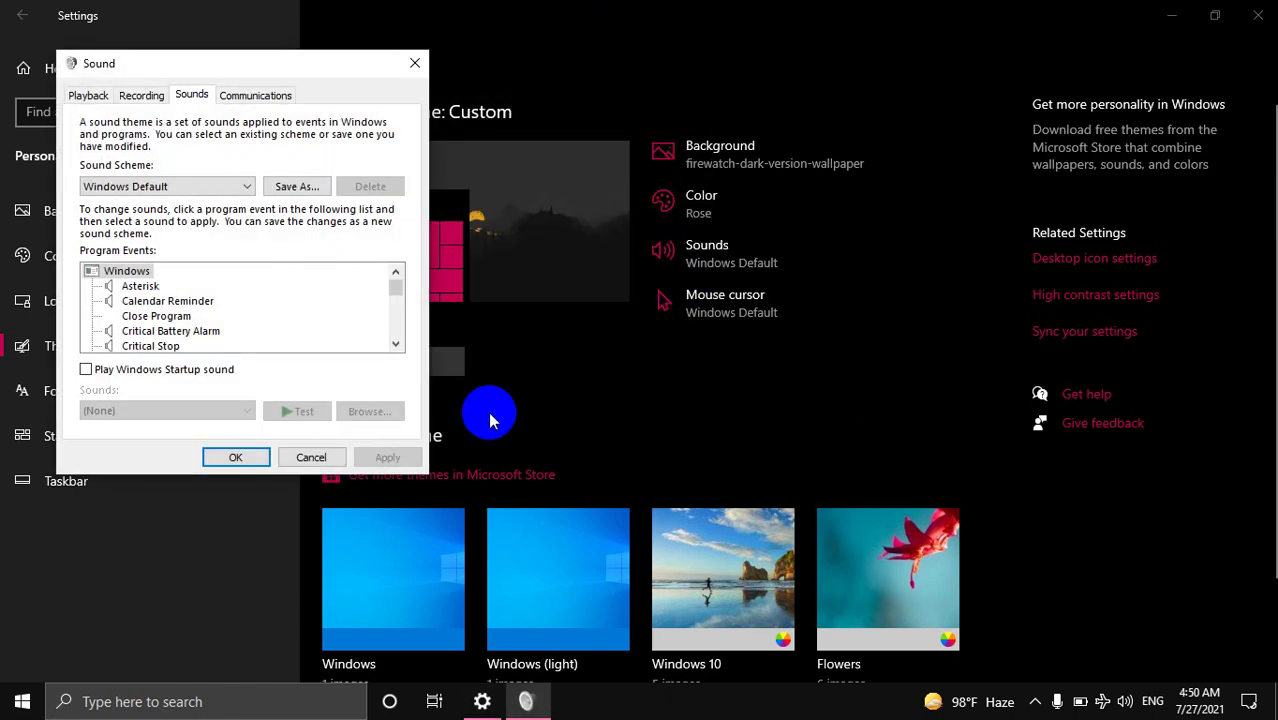
# - Find the Low Battery Alarm event in the reopened Sound dialog and play its assigned sound
pyautogui.scroll(-3, 220, 332)
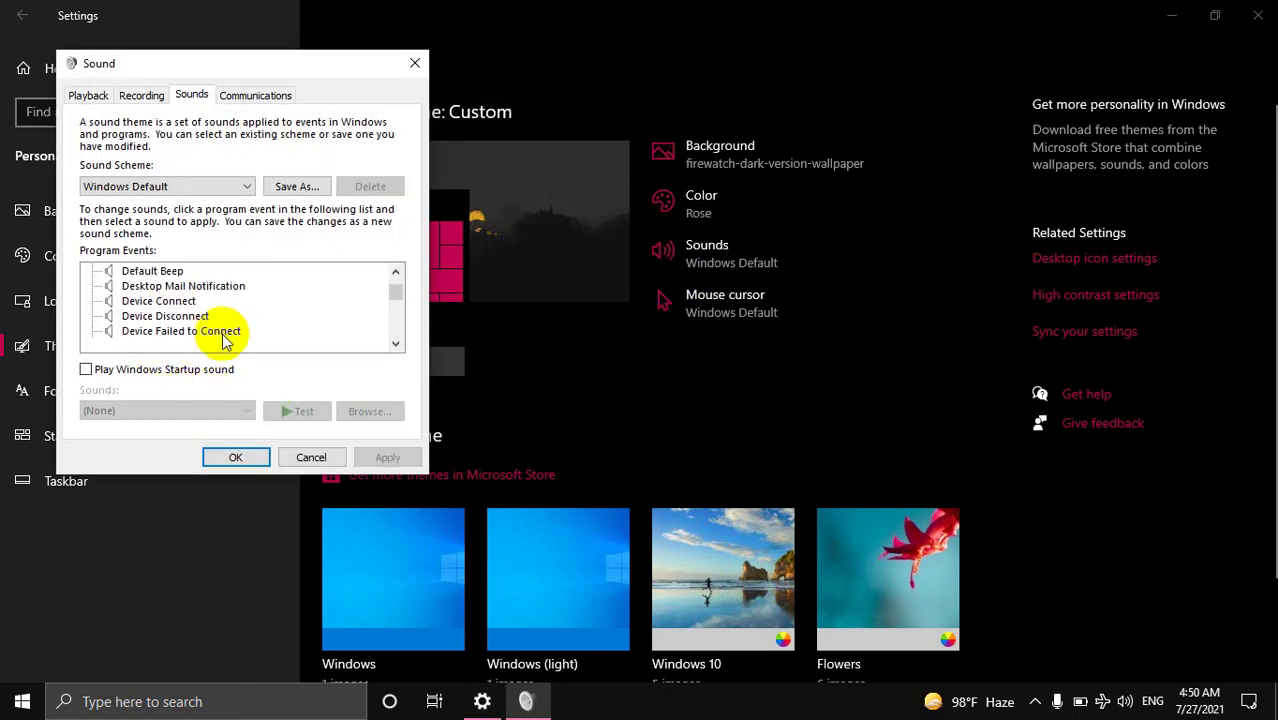
pyautogui.click(122, 333)
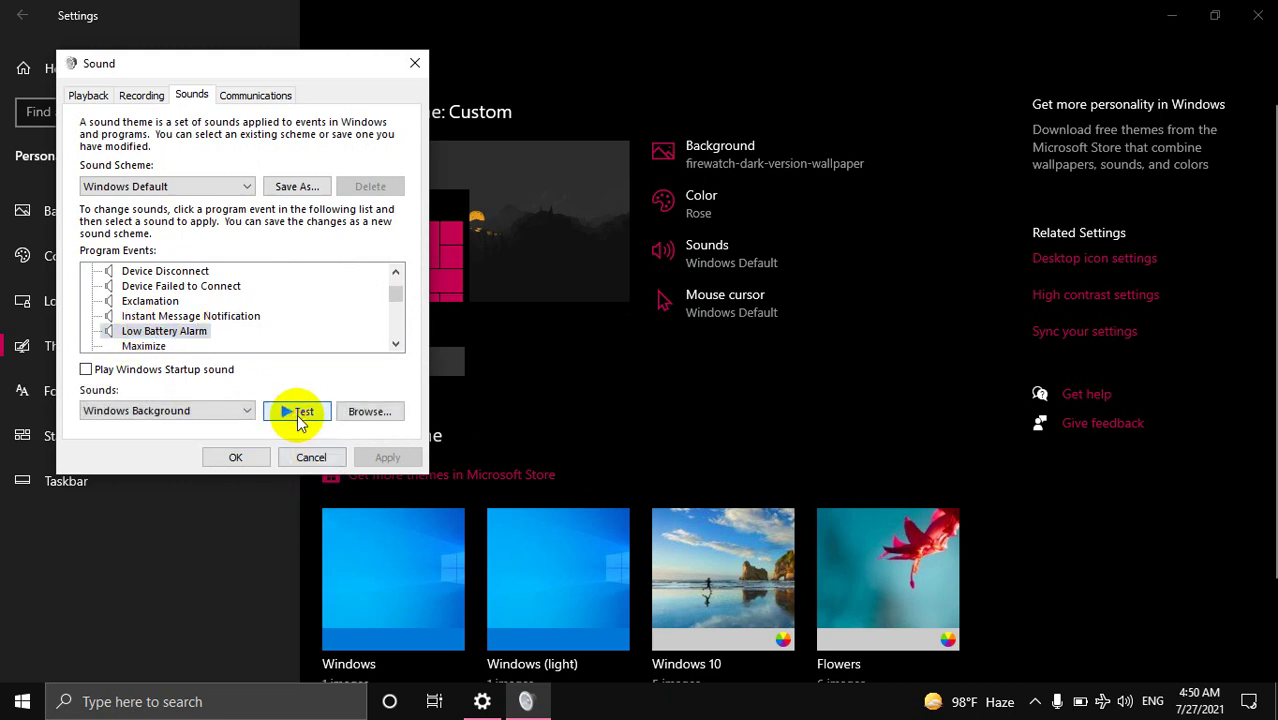
pyautogui.click(297, 414)
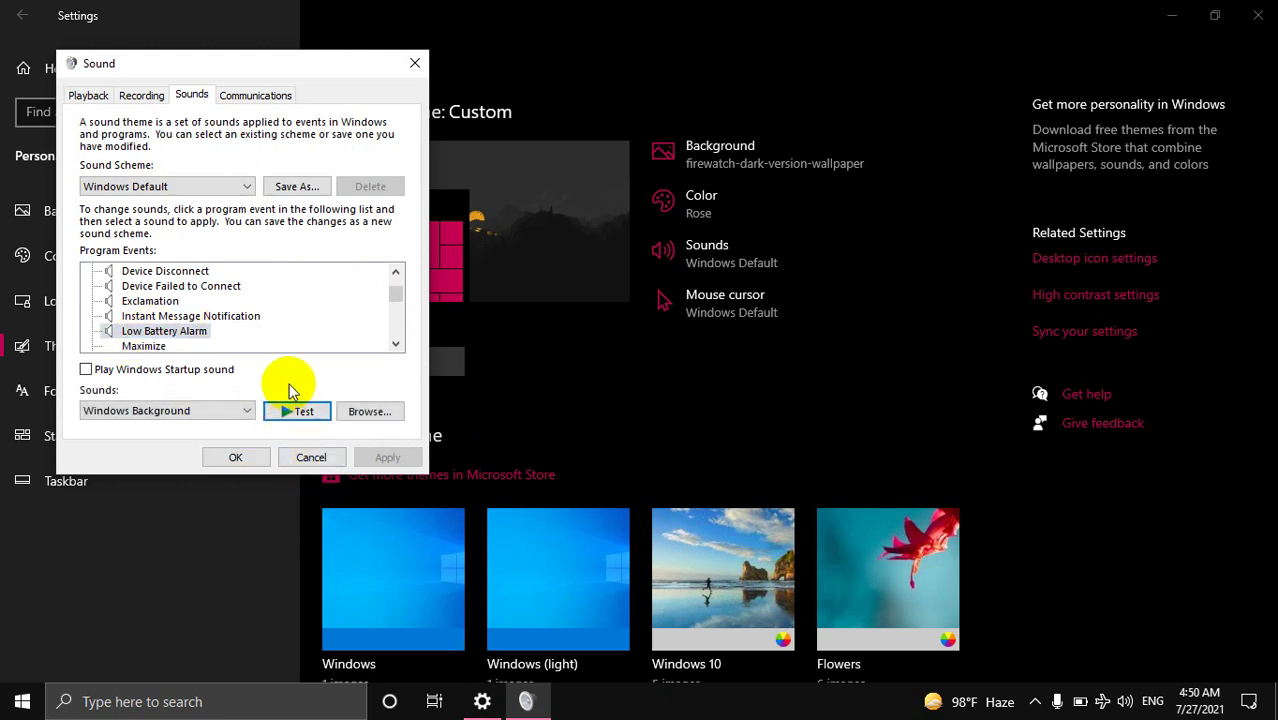
# - Assign the Windows Proximity Connection sound to Low Battery Alarm, test it and close the dialog without saving
pyautogui.scroll(-1, 284, 341)
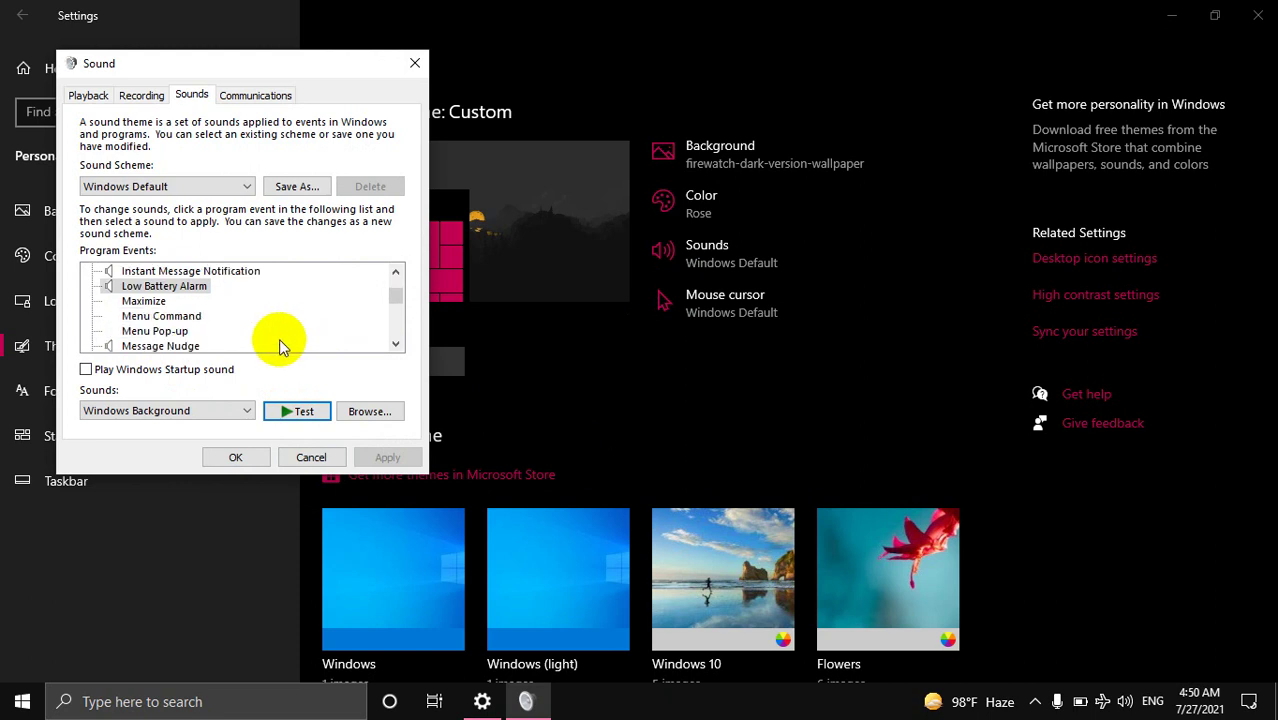
pyautogui.click(220, 410)
pyautogui.click(207, 382)
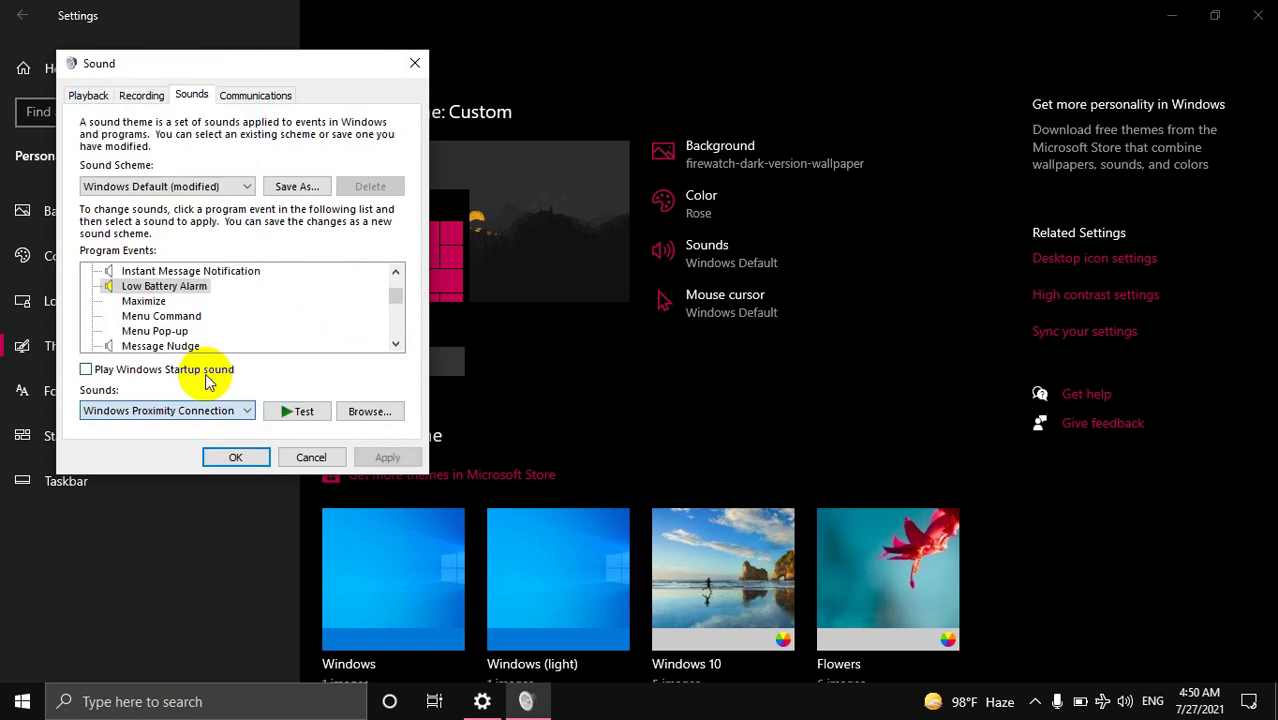
pyautogui.click(305, 416)
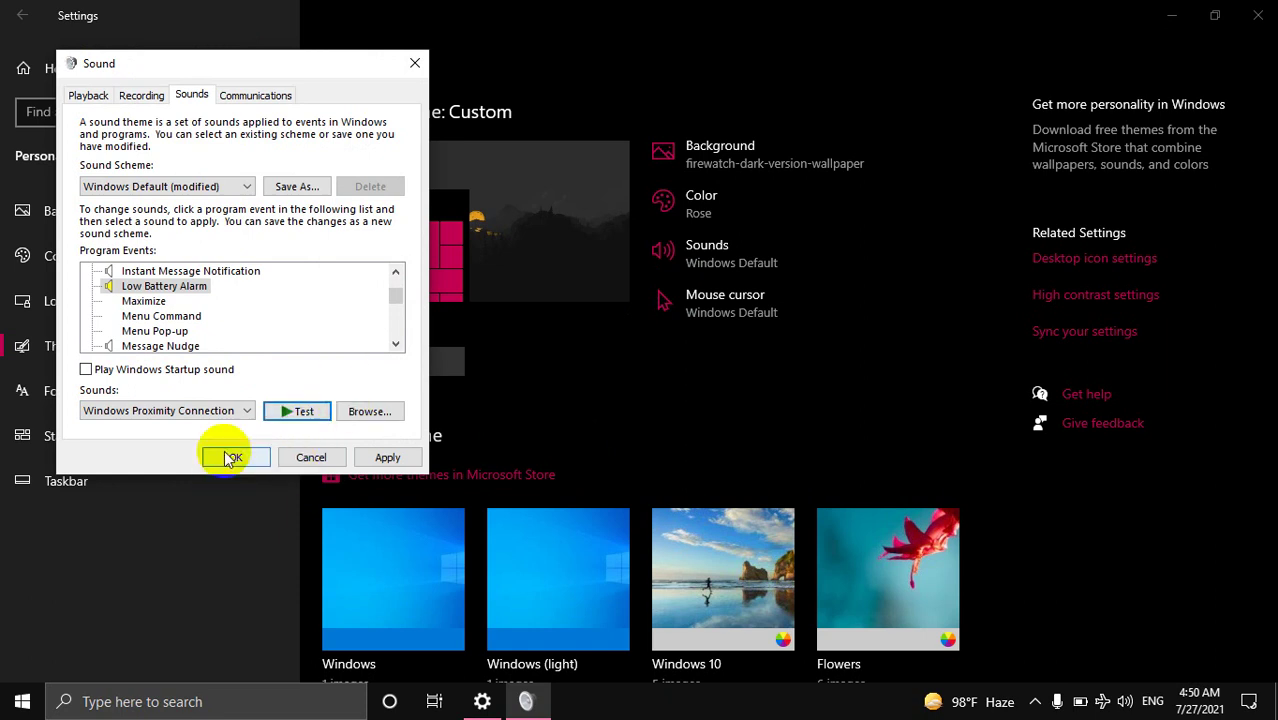
pyautogui.click(318, 457)
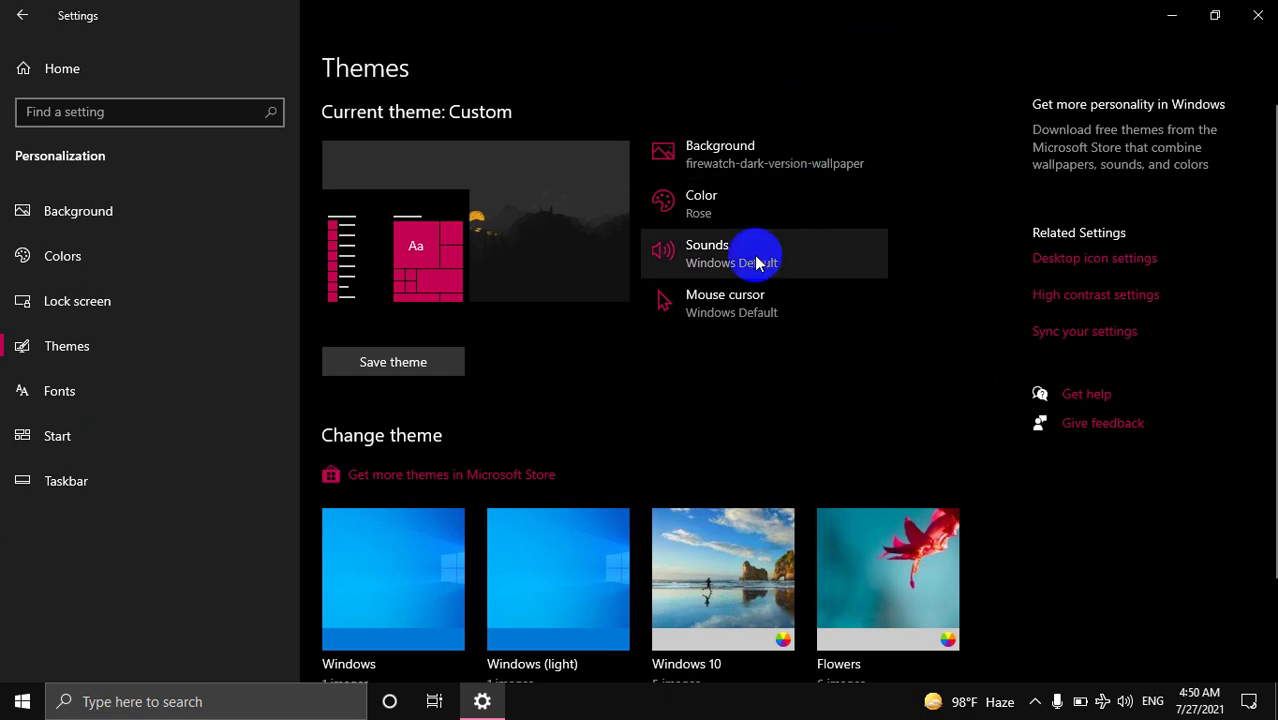
# - Open the mouse cursor settings, look through the Buttons, Pointers, Pointer Options, Wheel, Hardware and Device Settings pages, and close Mouse Properties
pyautogui.click(745, 322)
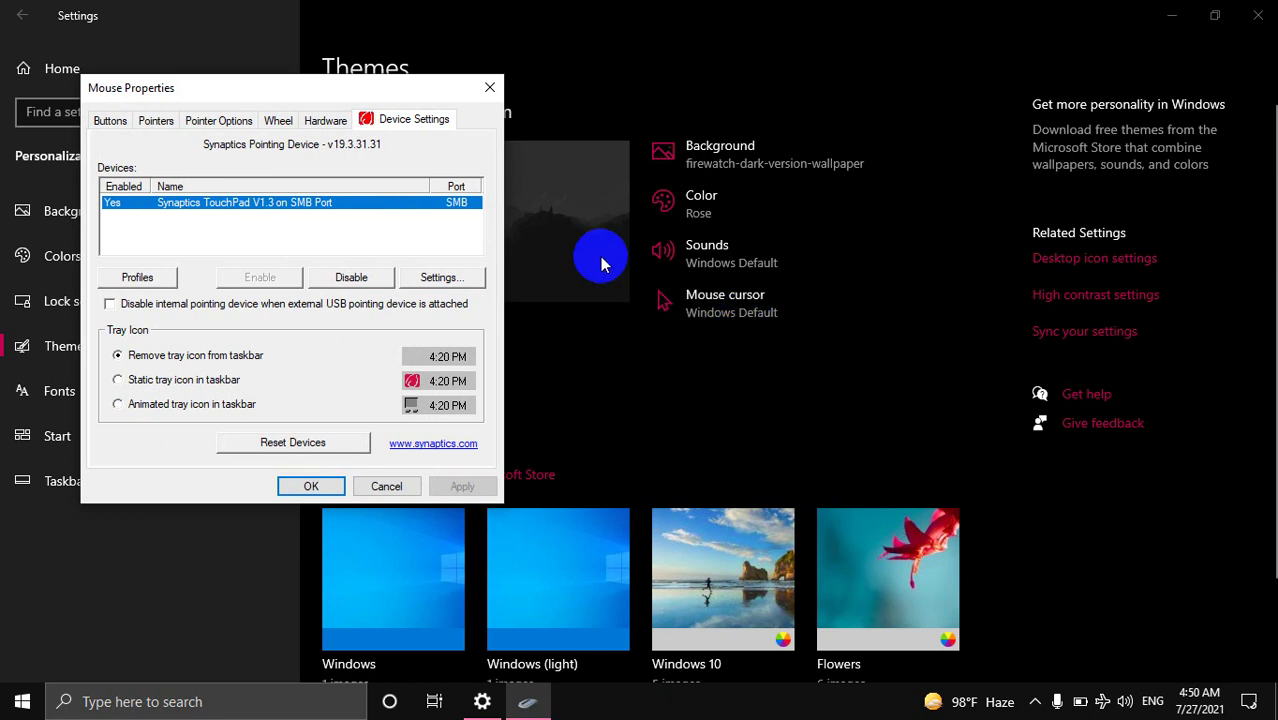
pyautogui.moveTo(298, 87); pyautogui.dragTo(579, 73)
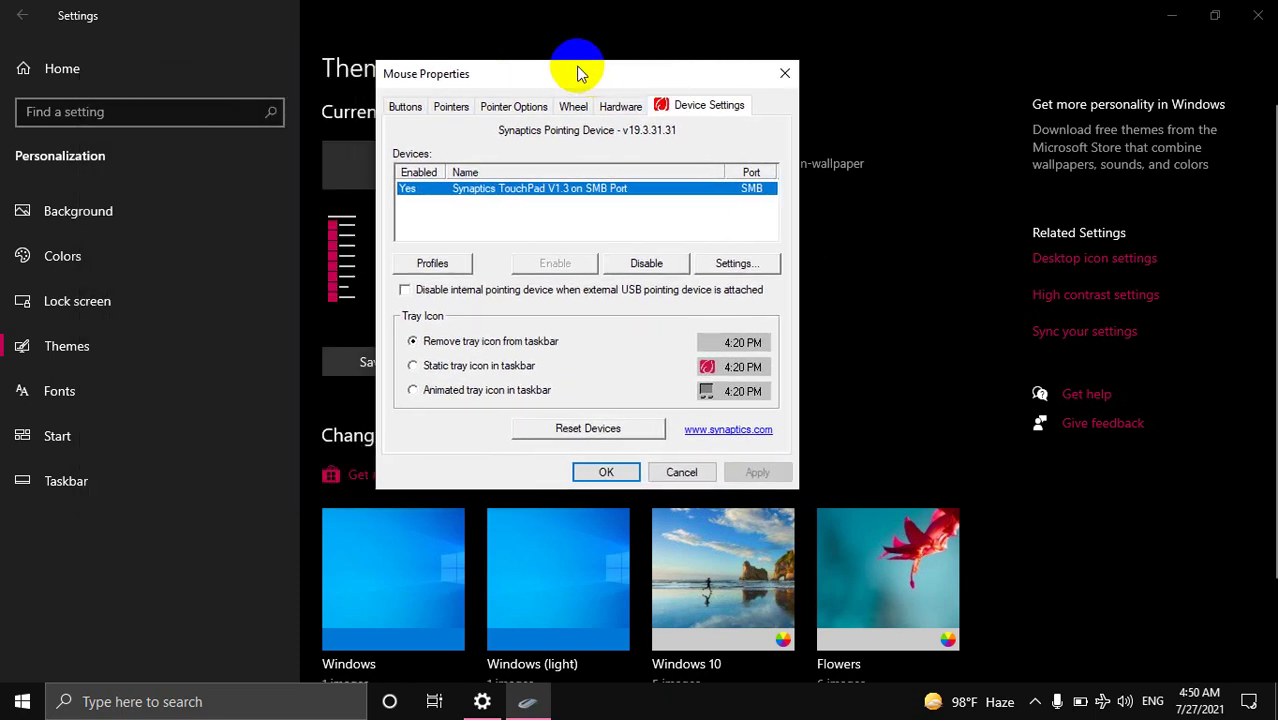
pyautogui.click(401, 108)
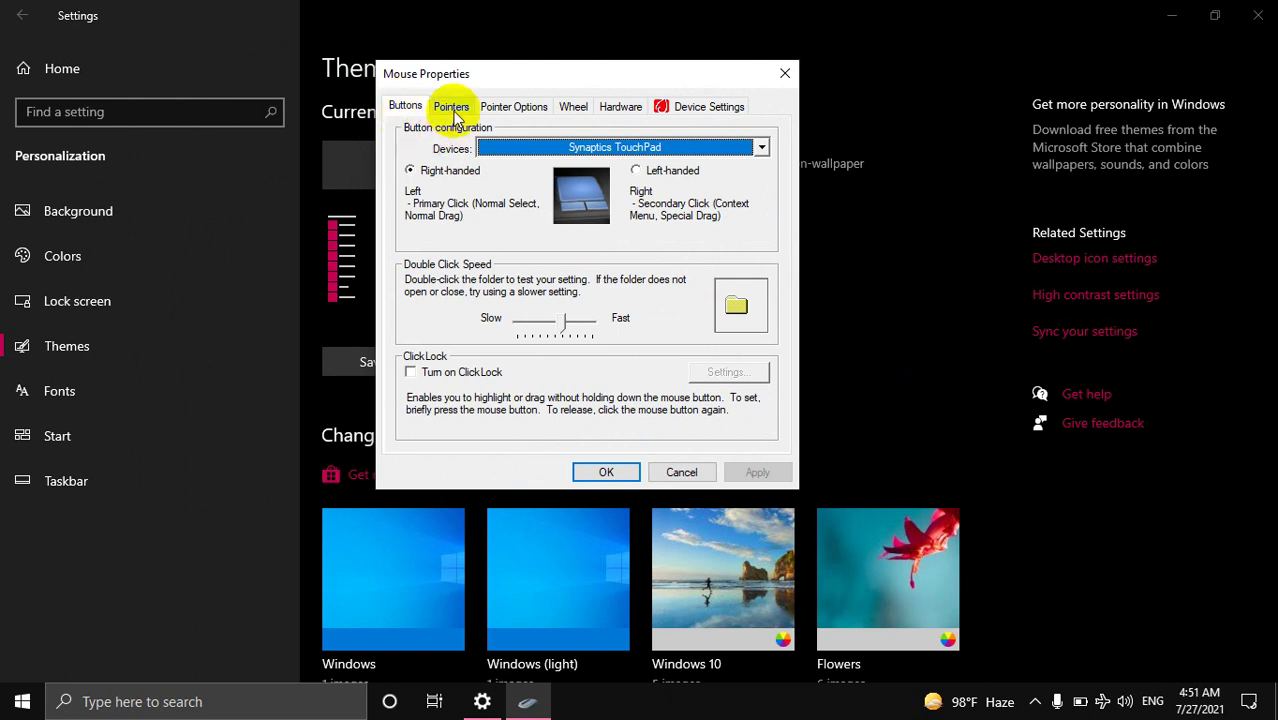
pyautogui.click(454, 112)
pyautogui.click(505, 110)
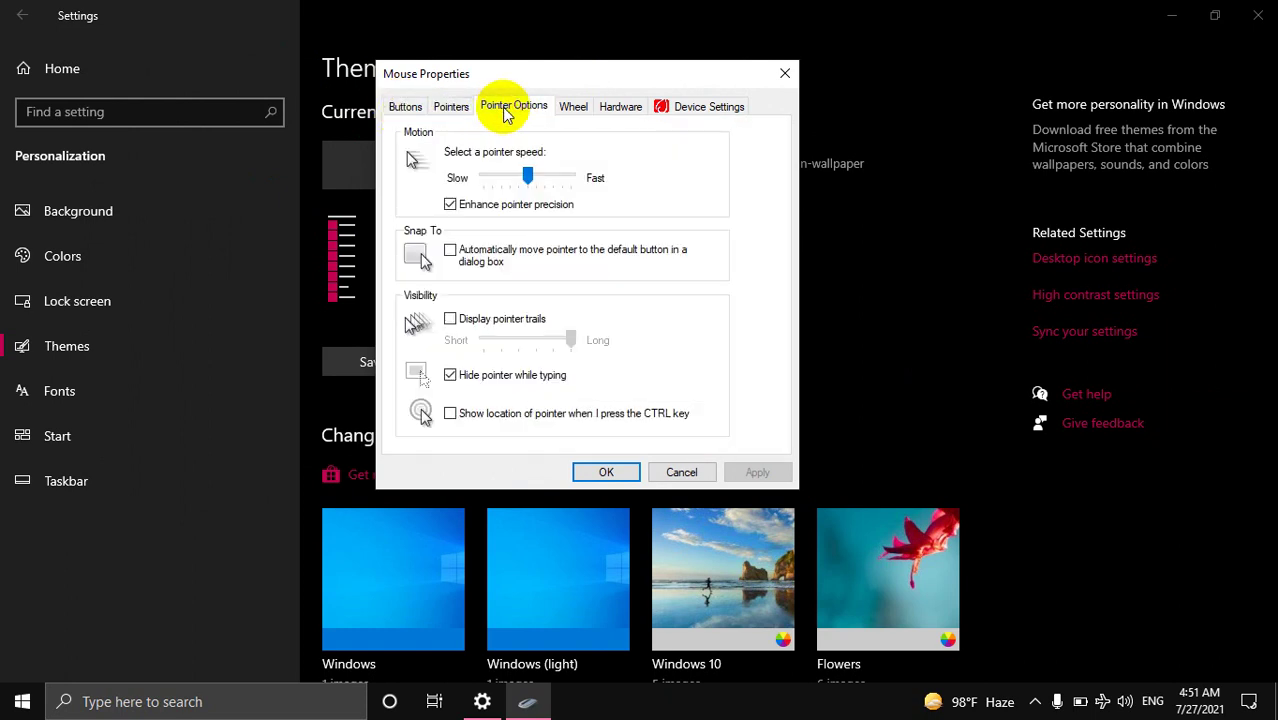
pyautogui.click(576, 108)
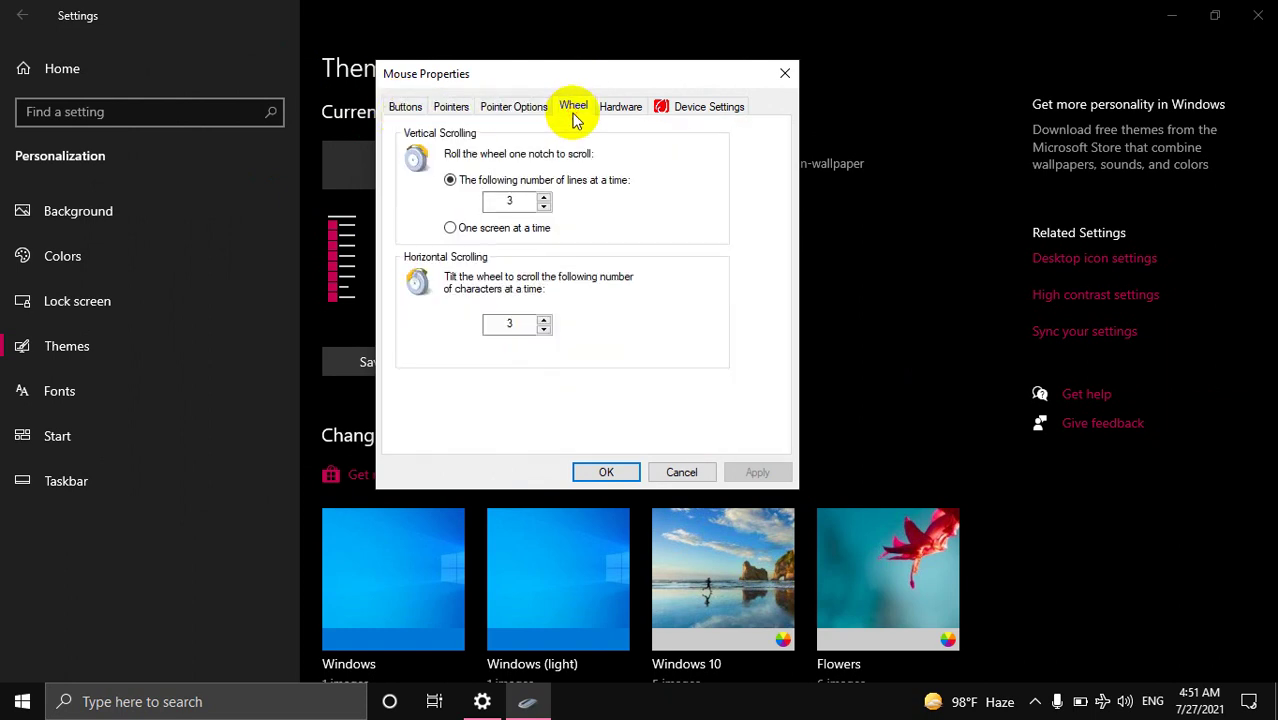
pyautogui.click(638, 106)
pyautogui.click(688, 106)
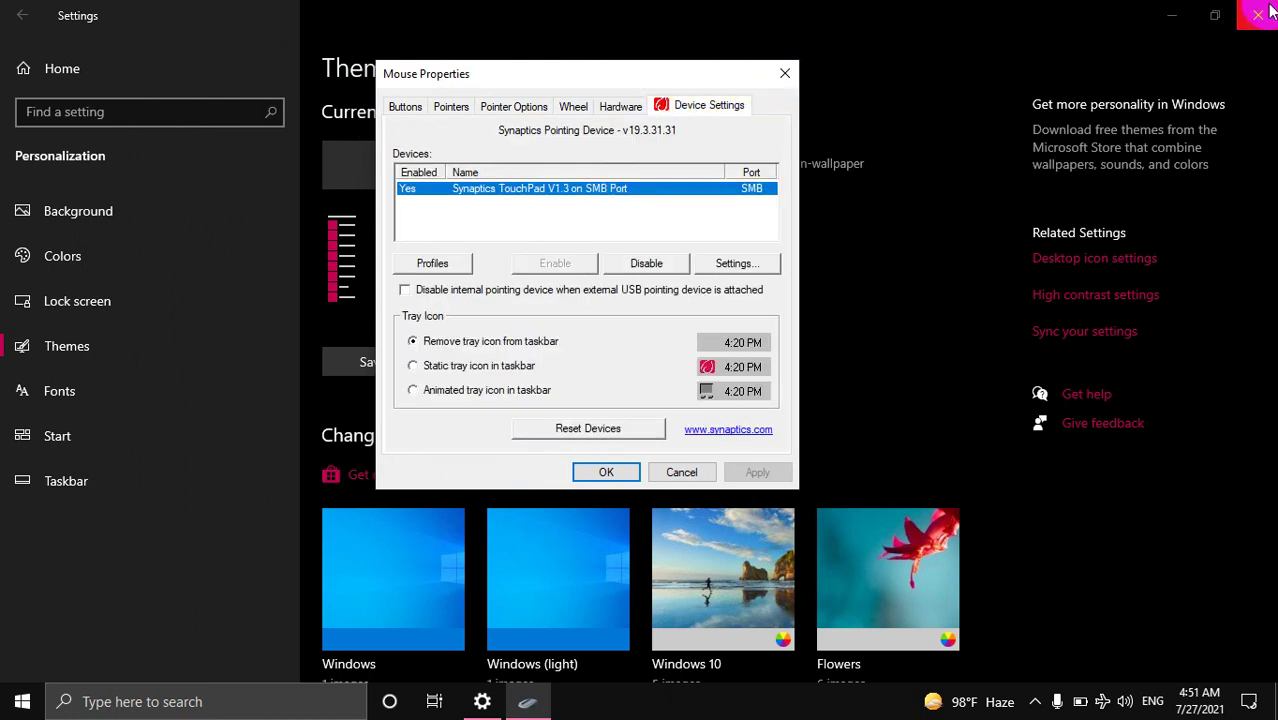
pyautogui.click(780, 74)
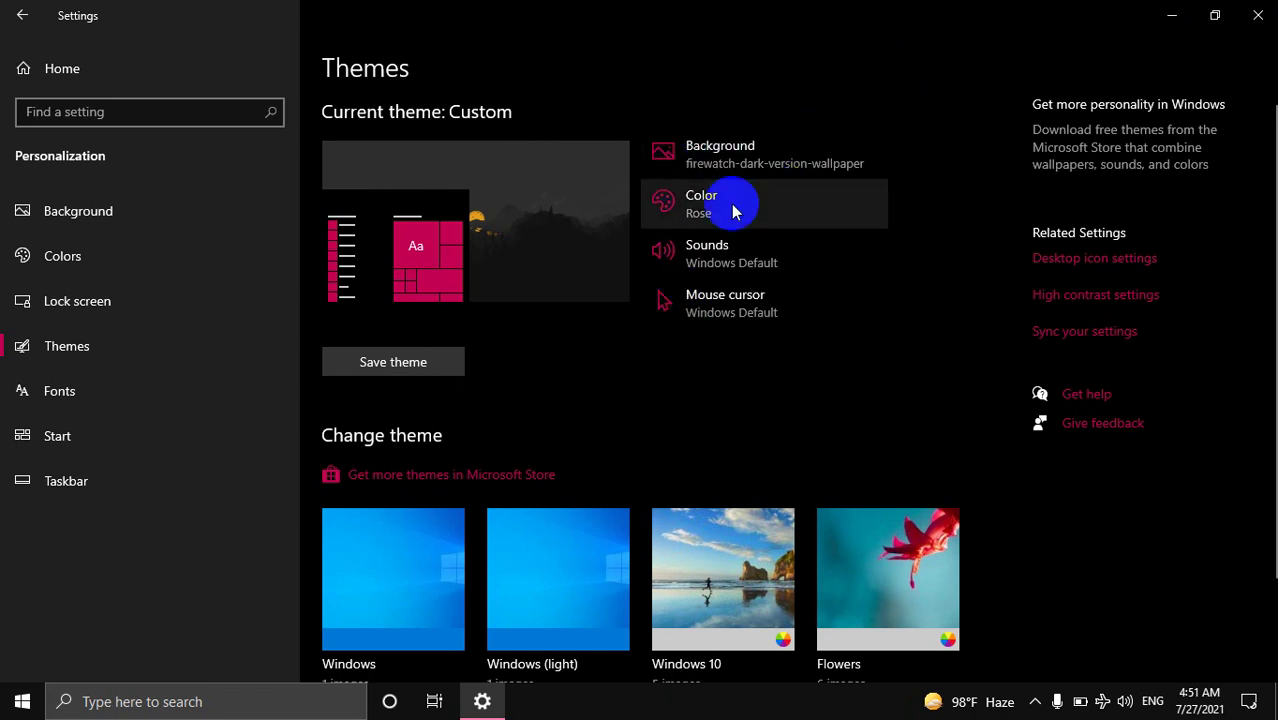
# - Close the Settings window, open the Control Panel from the desktop, look over its items and close it
pyautogui.click(1257, 15)
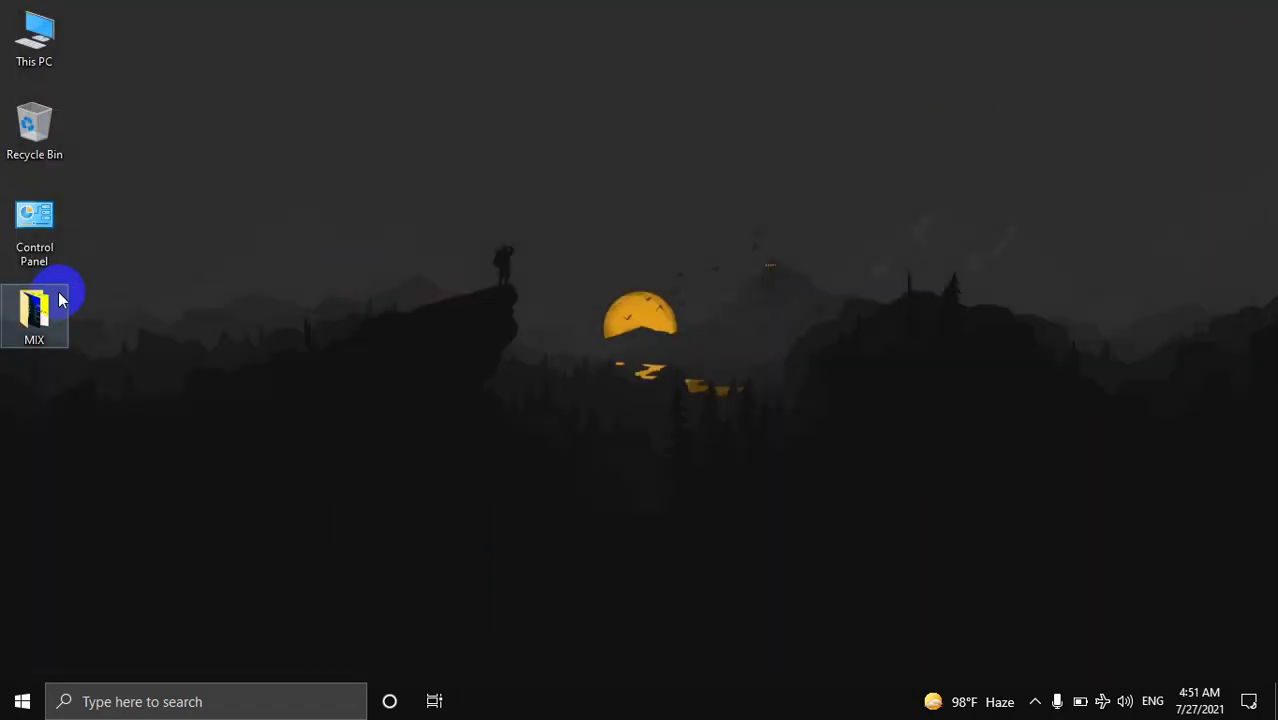
pyautogui.click(35, 226)
pyautogui.doubleClick(35, 226)
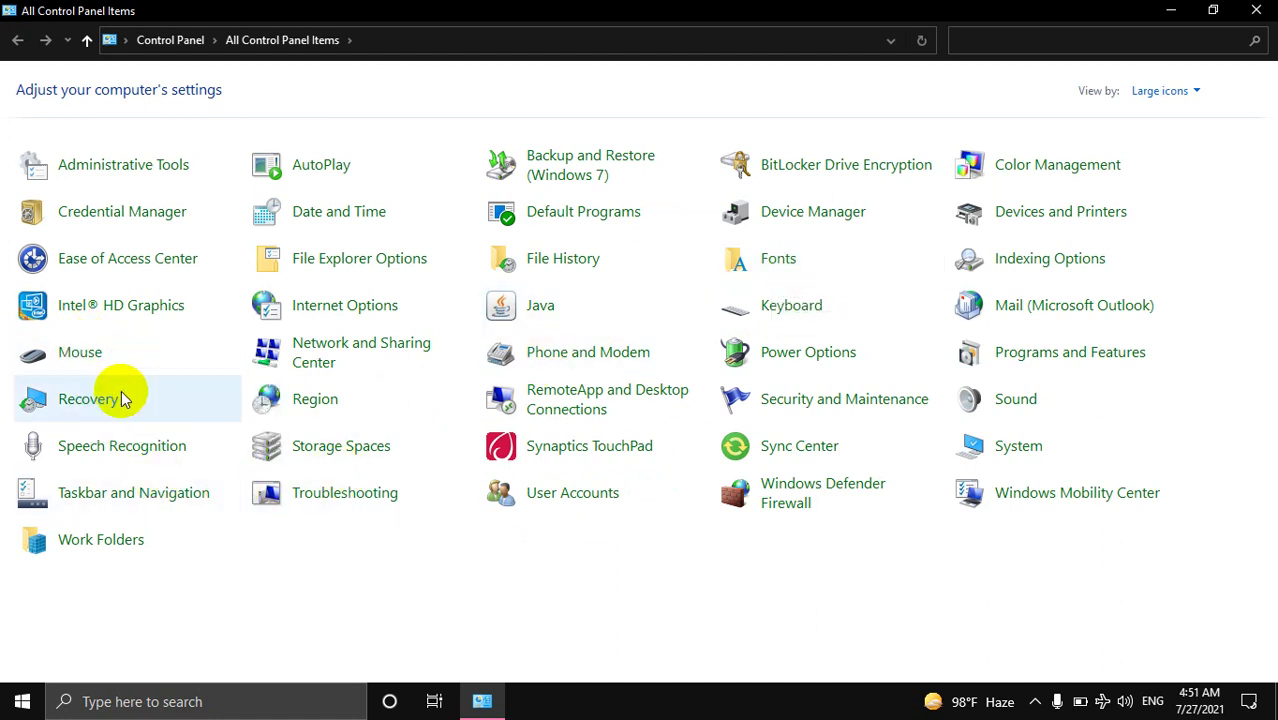
pyautogui.click(1256, 10)
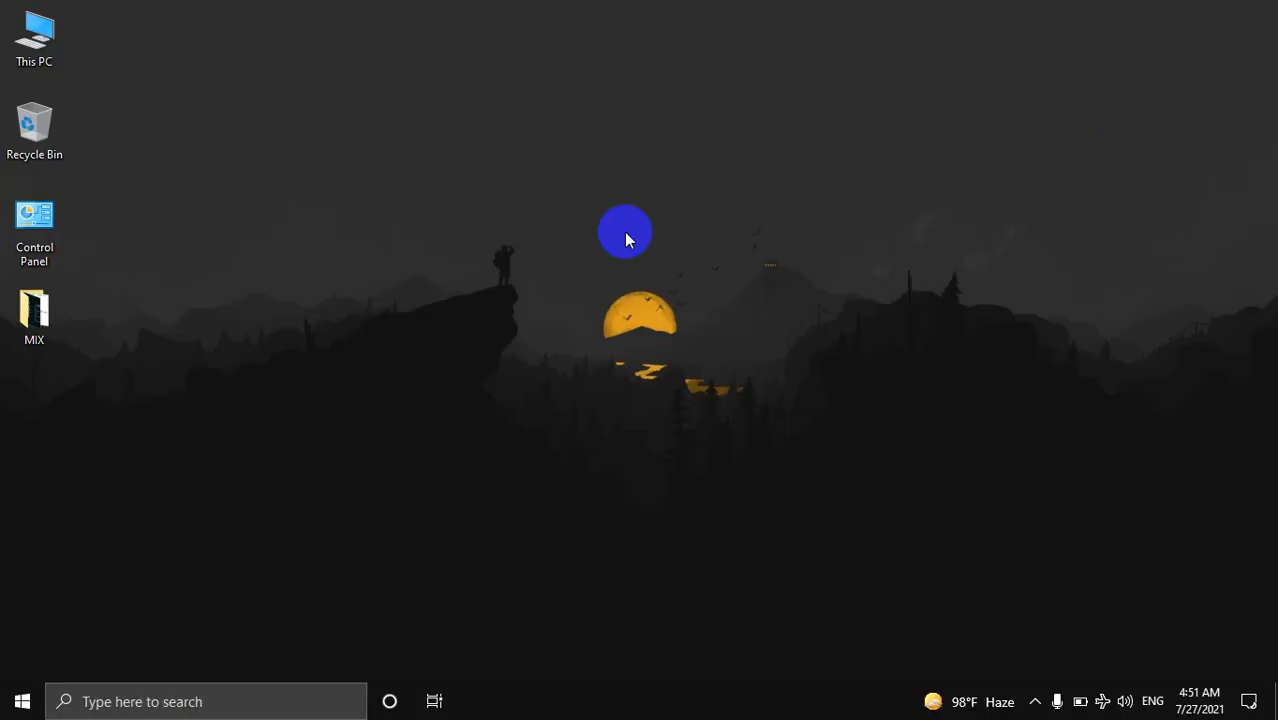
# - Open the Personalization settings from the desktop, view the Background page and close the window
pyautogui.rightClick(478, 100)
pyautogui.click(551, 326)
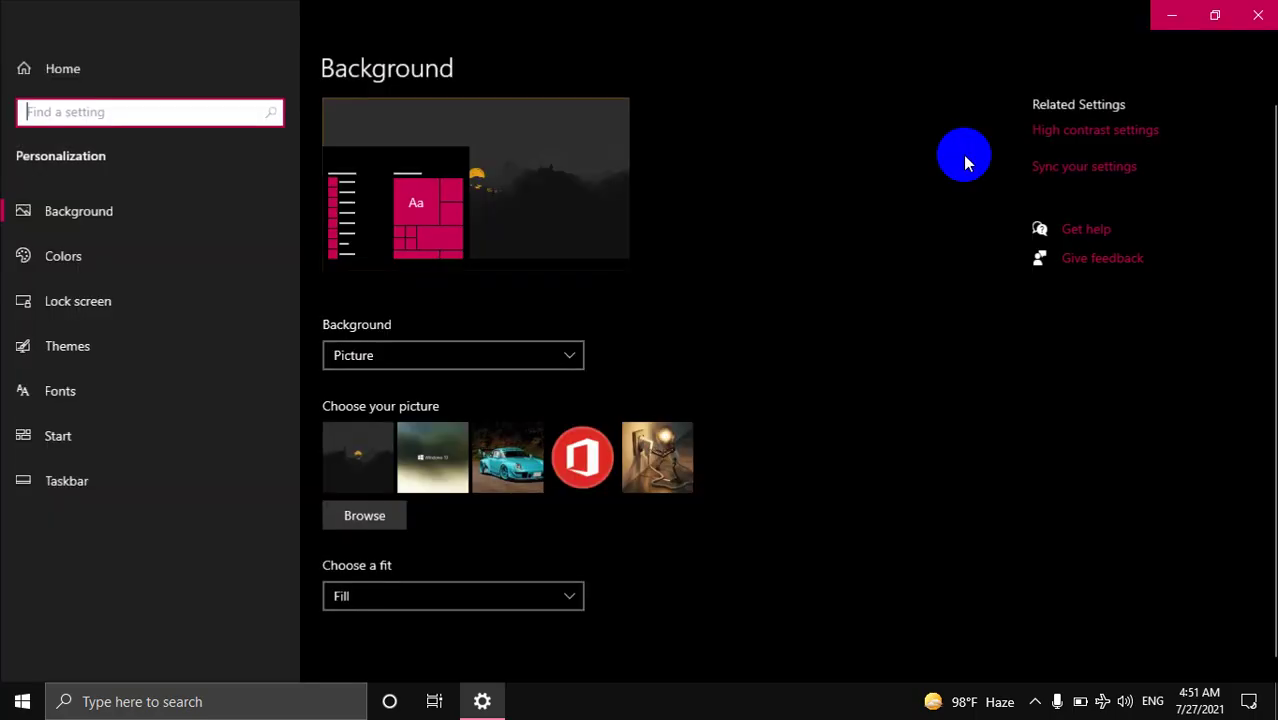
pyautogui.click(1256, 14)
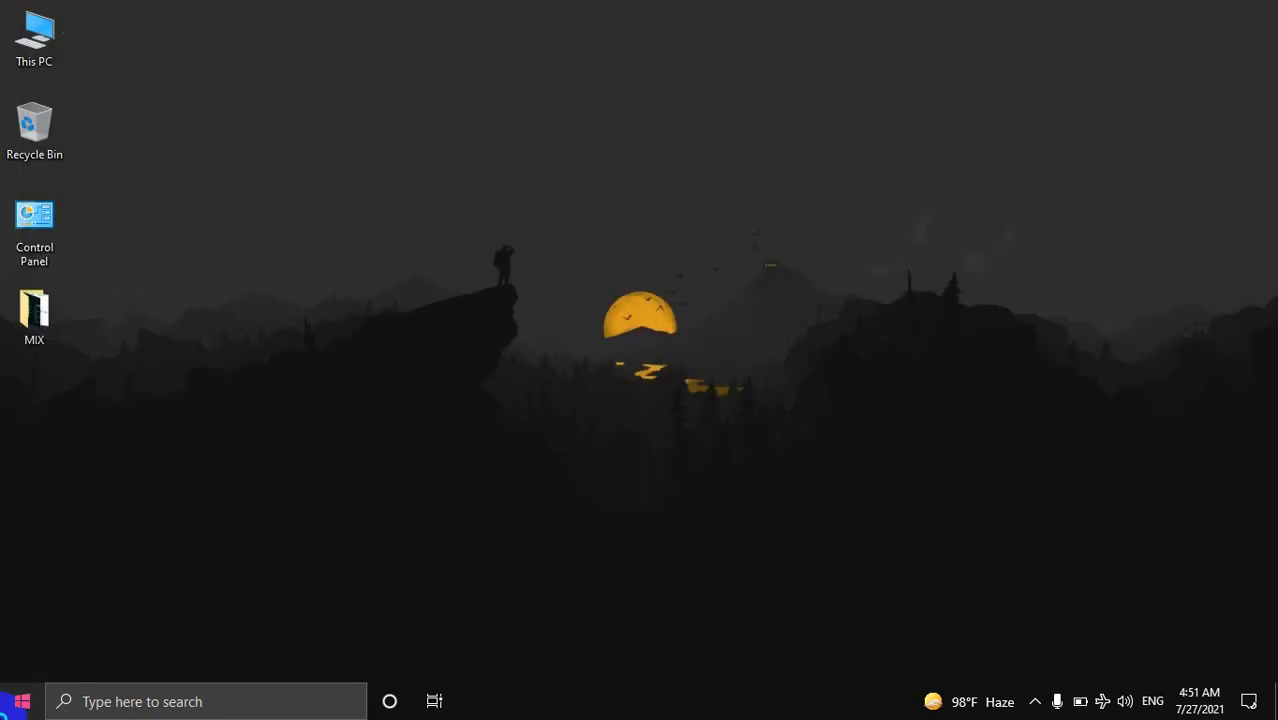
# - Open Windows Settings from Start and go to the Themes page under Personalization
pyautogui.rightClick(12, 700)
pyautogui.click(65, 540)
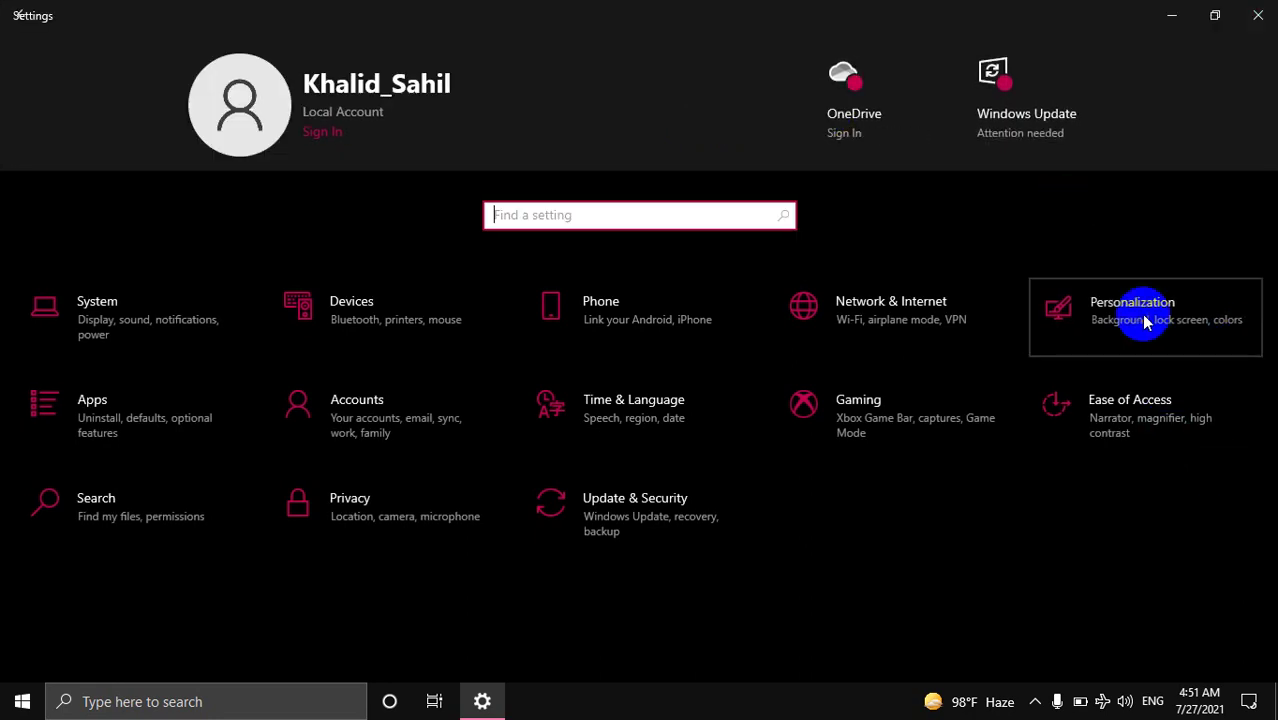
pyautogui.click(1145, 322)
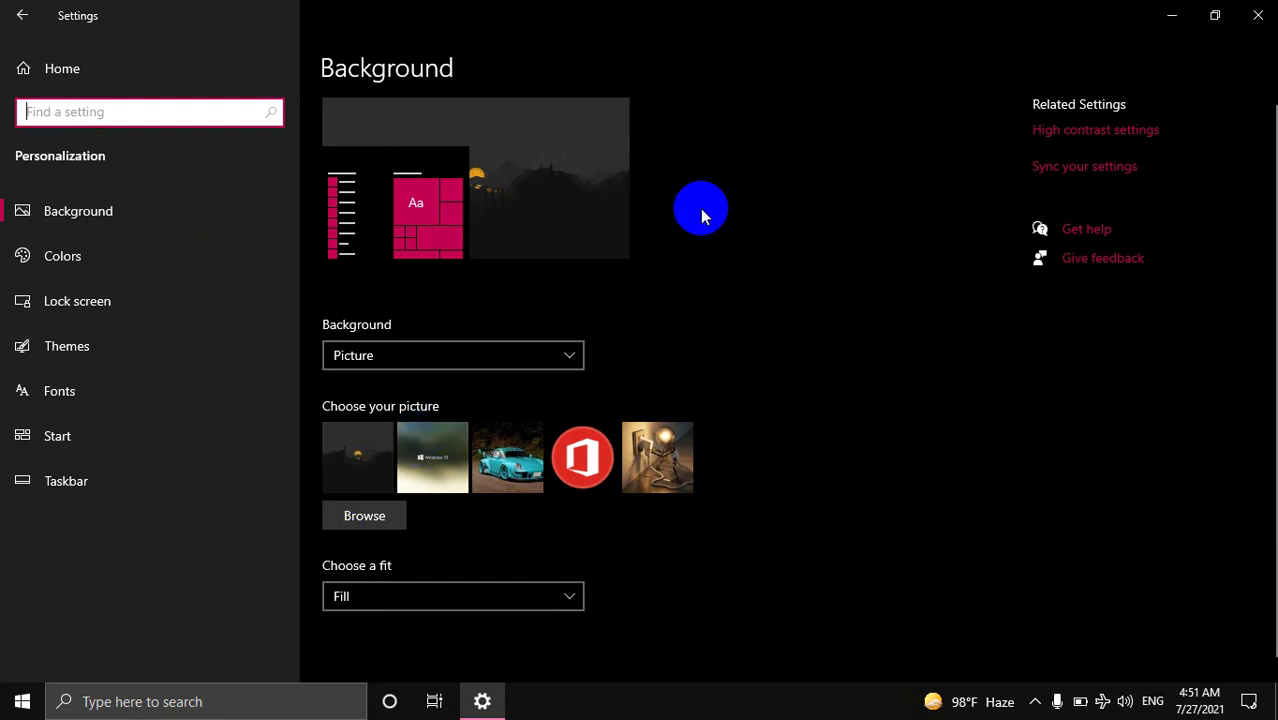
pyautogui.click(137, 337)
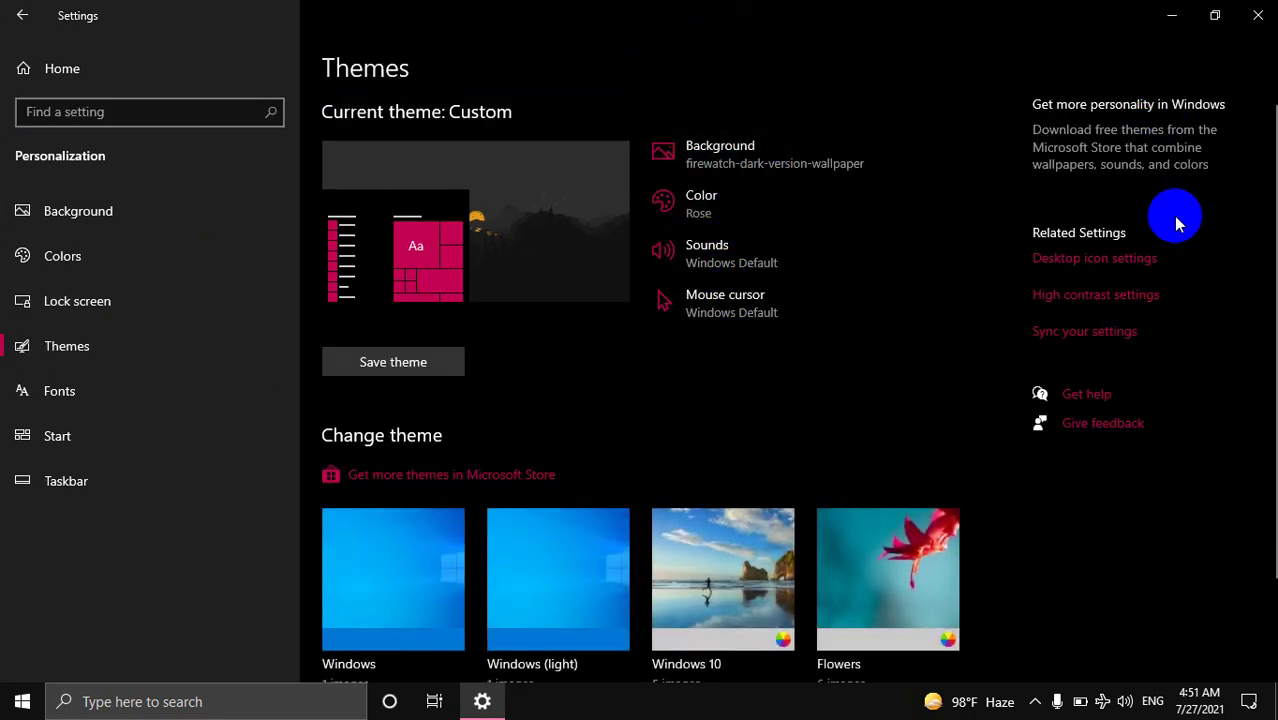
# - Open Desktop Icon Settings, close the Settings window behind it, and hide the Computer, Recycle Bin and Control Panel desktop icons
pyautogui.click(1085, 261)
pyautogui.moveTo(300, 145); pyautogui.dragTo(731, 126)
pyautogui.click(1240, 14)
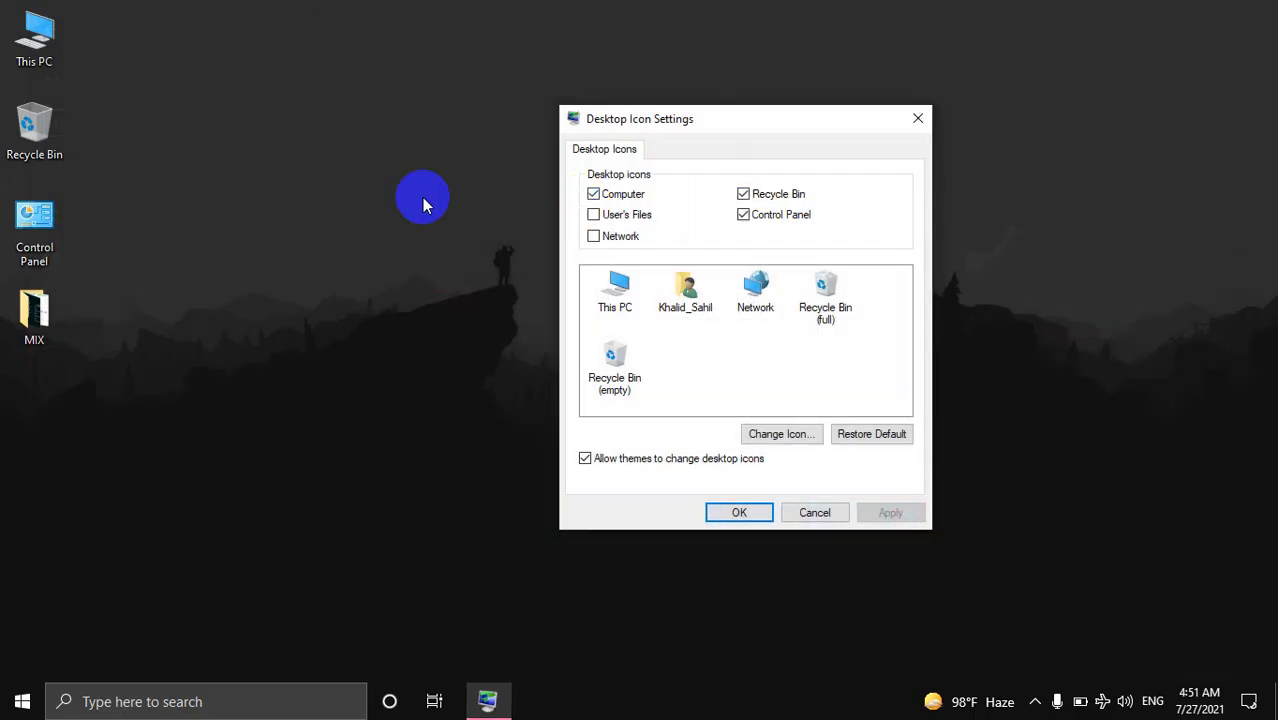
pyautogui.click(596, 196)
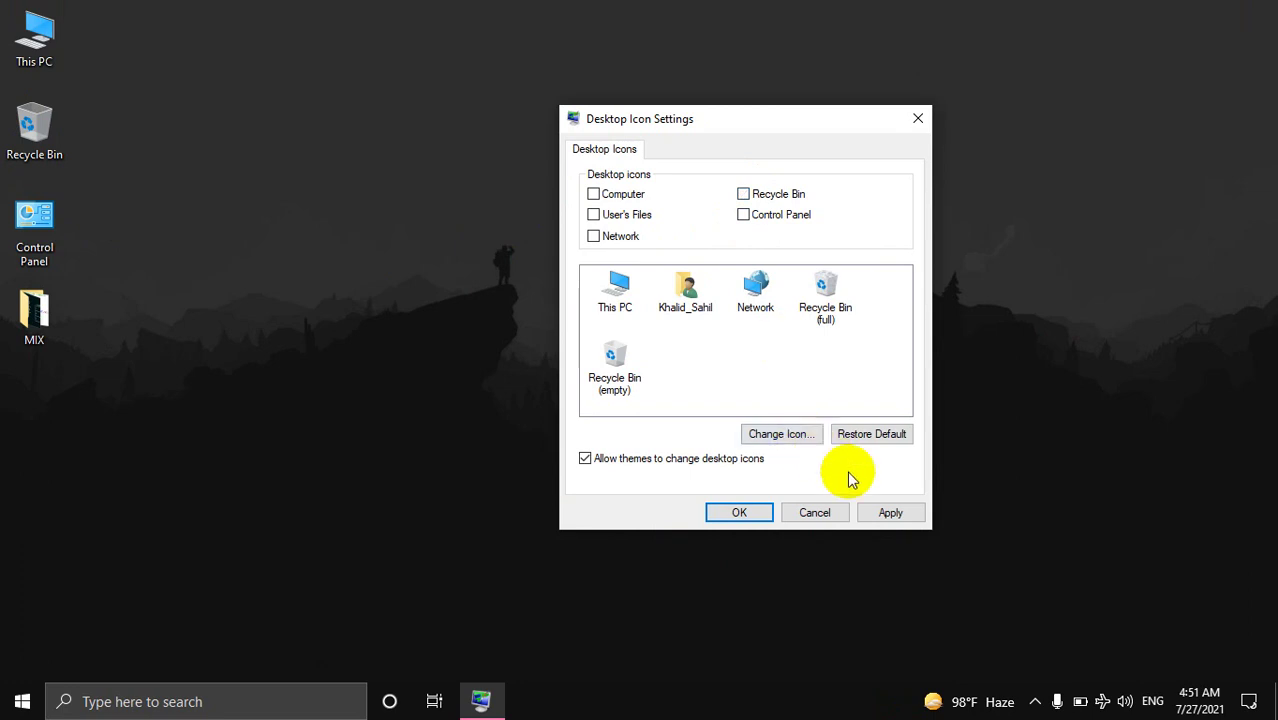
pyautogui.click(888, 514)
# - Show the Computer, Recycle Bin and Control Panel icons on the desktop with User's Files left off, and accept the dialog
pyautogui.click(608, 197)
pyautogui.click(605, 215)
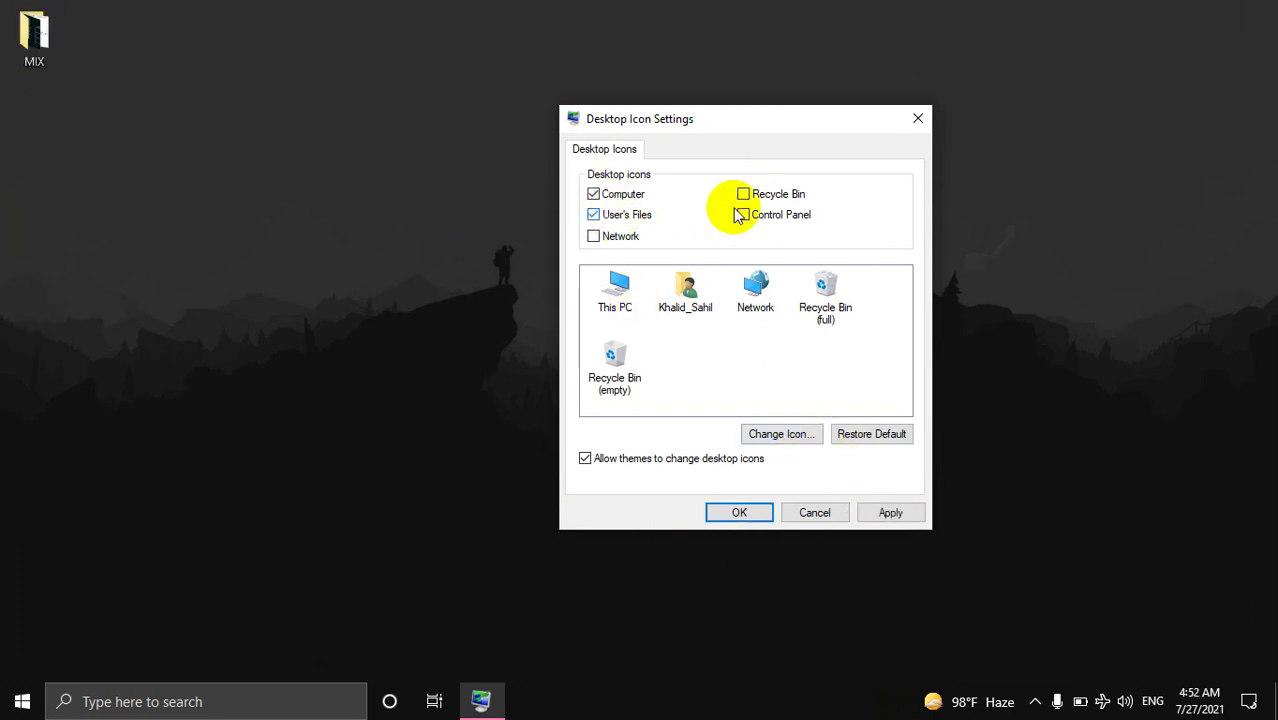
pyautogui.click(598, 214)
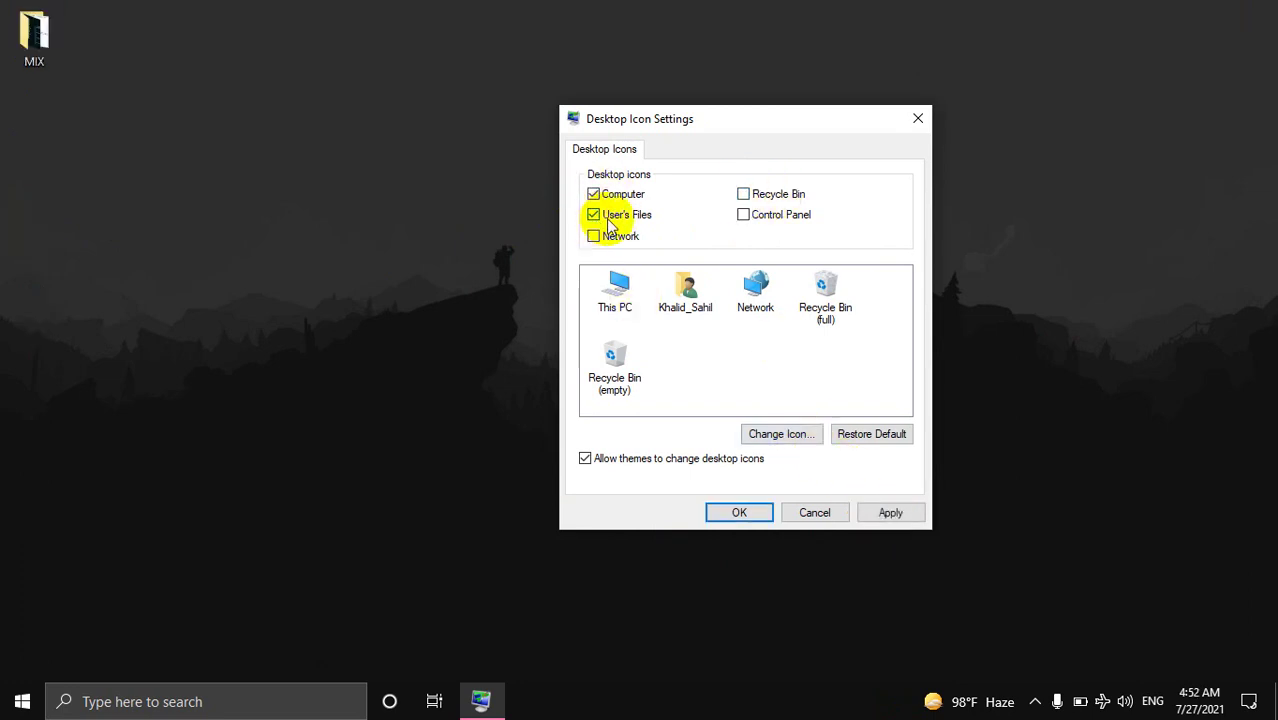
pyautogui.click(765, 194)
pyautogui.click(762, 215)
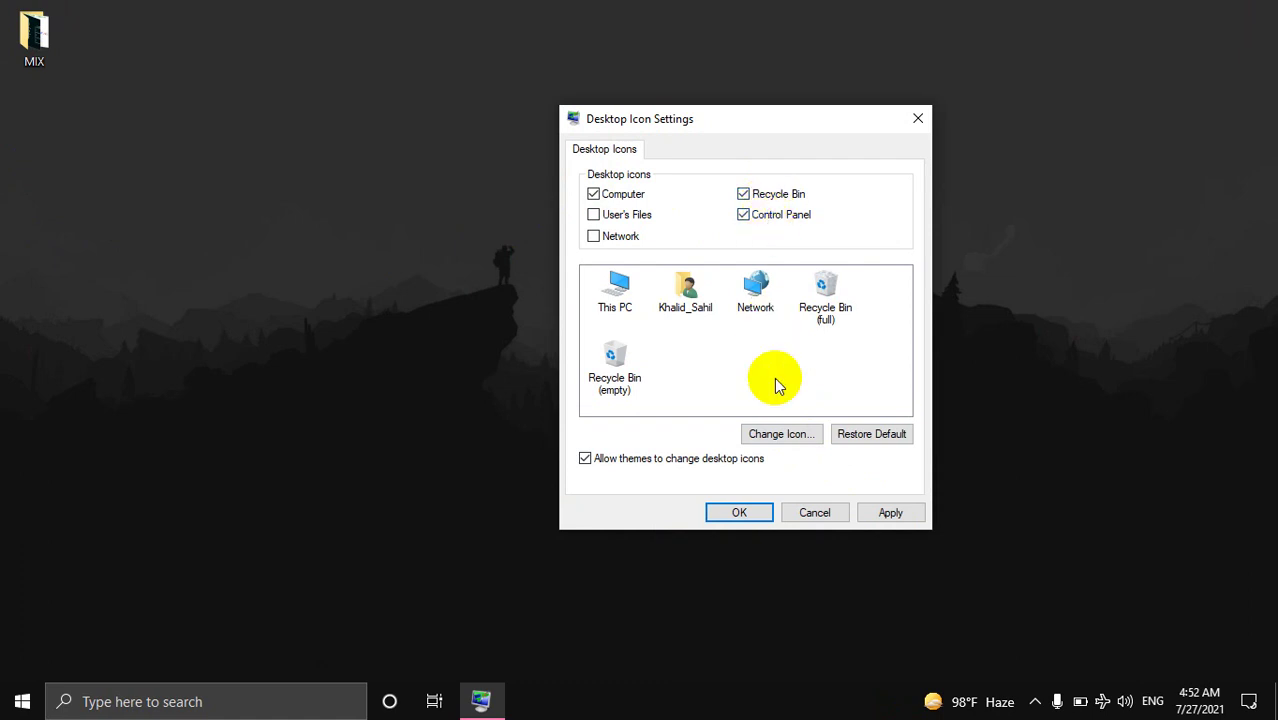
pyautogui.click(873, 515)
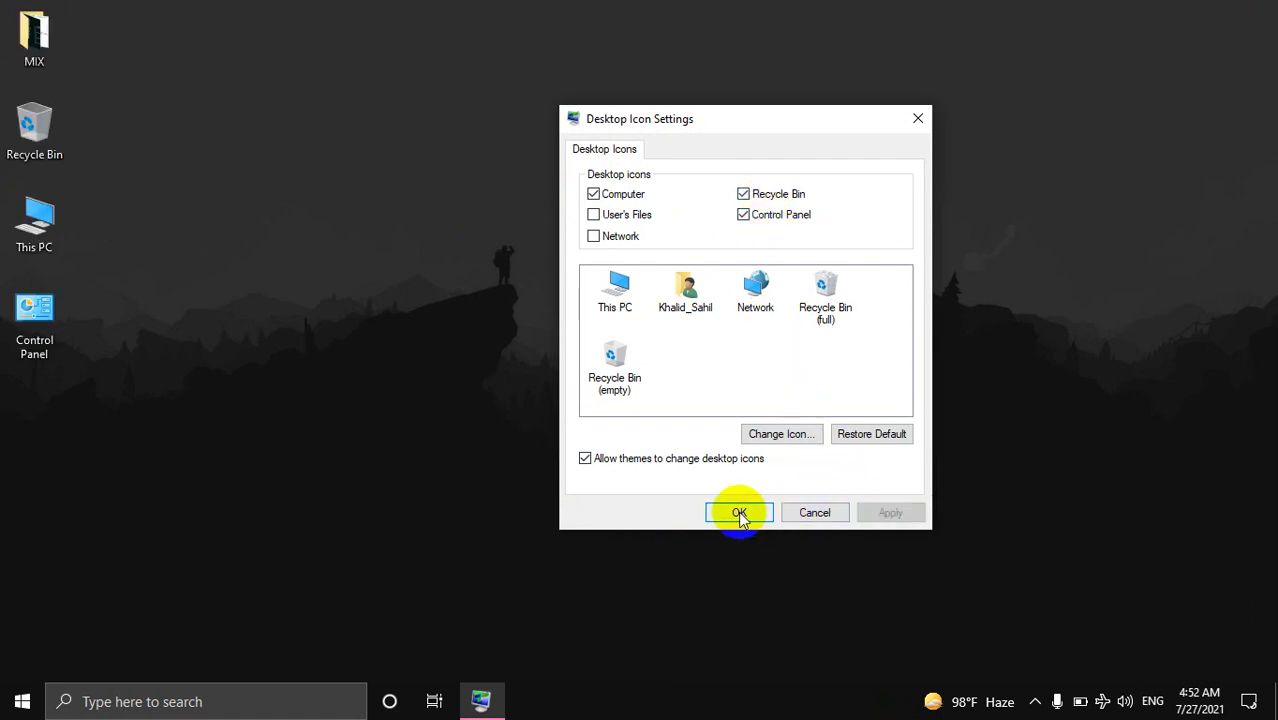
pyautogui.click(739, 513)
# - Sort the desktop icons by name
pyautogui.rightClick(192, 29)
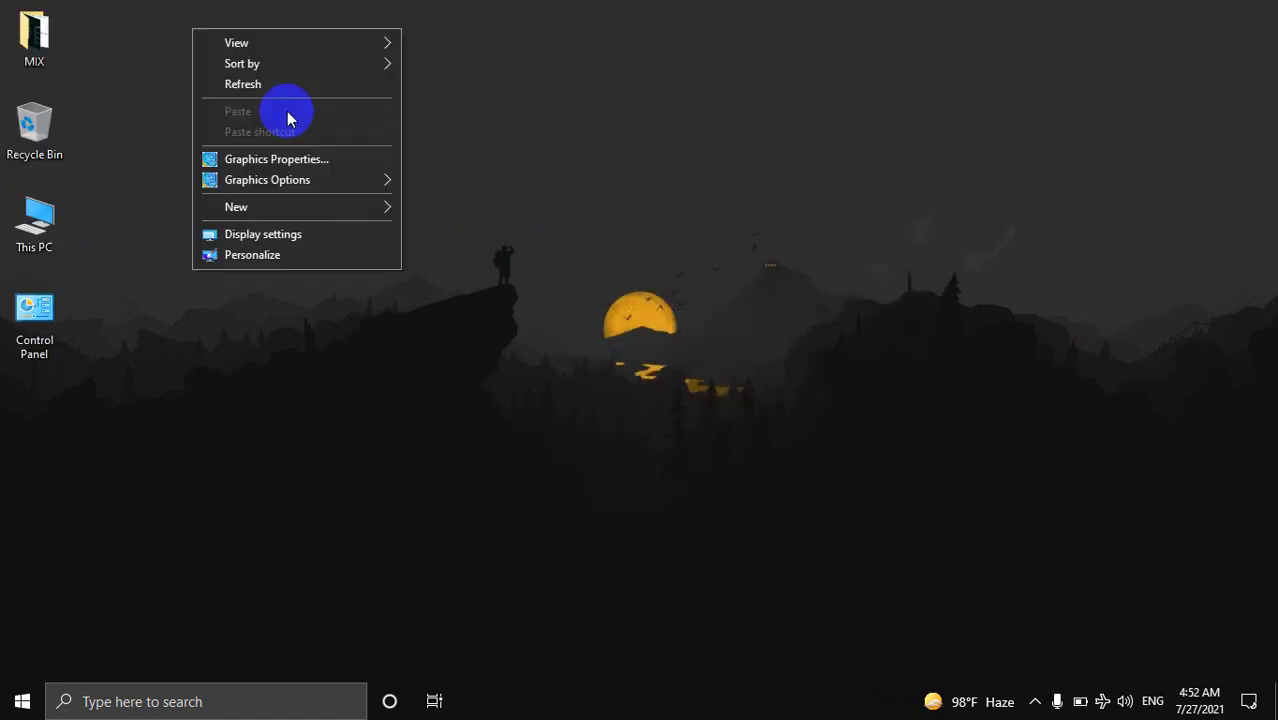
pyautogui.moveTo(294, 63)
pyautogui.click(425, 63)
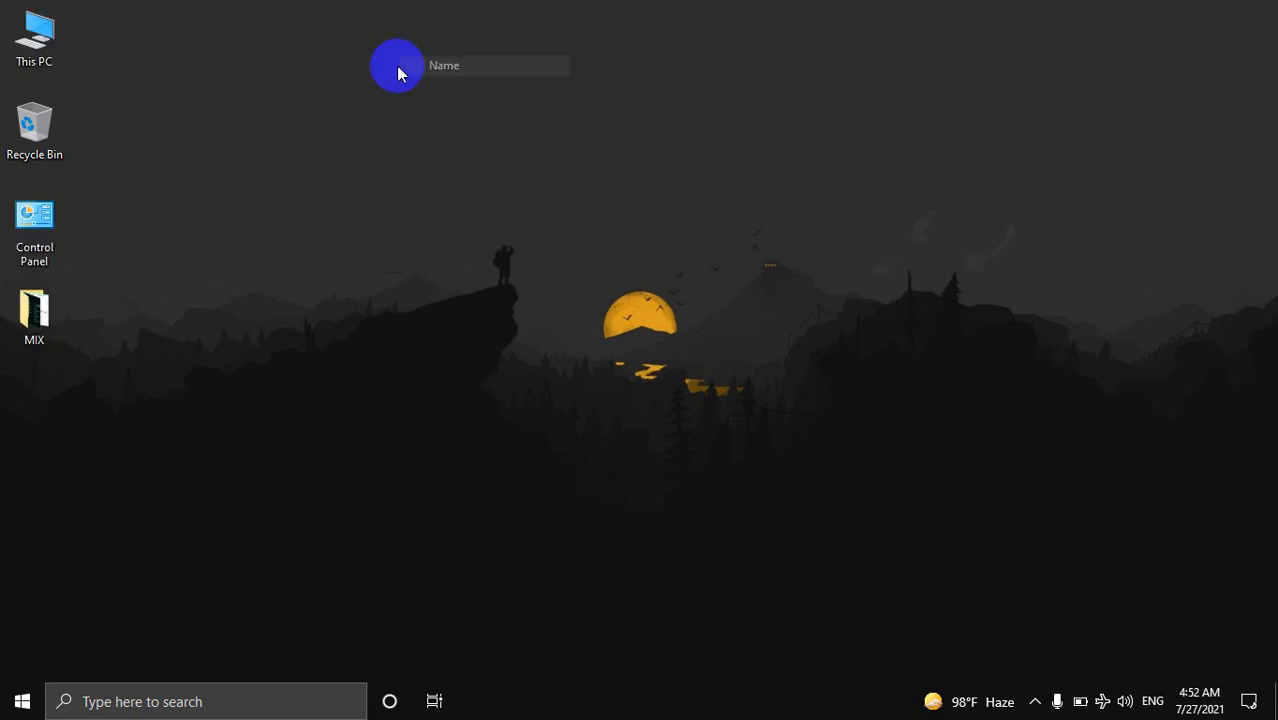
# - Open the Themes page of the Personalization settings, apply the Windows theme and close Settings
pyautogui.rightClick(358, 95)
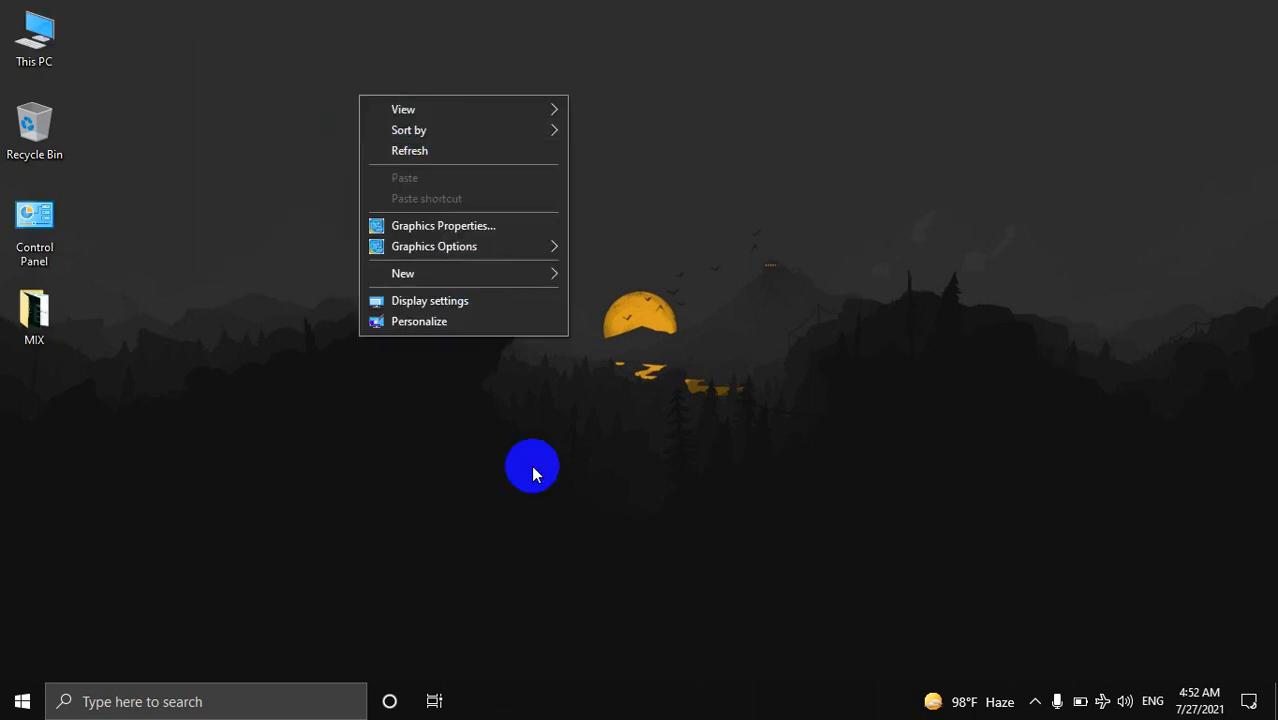
pyautogui.click(456, 324)
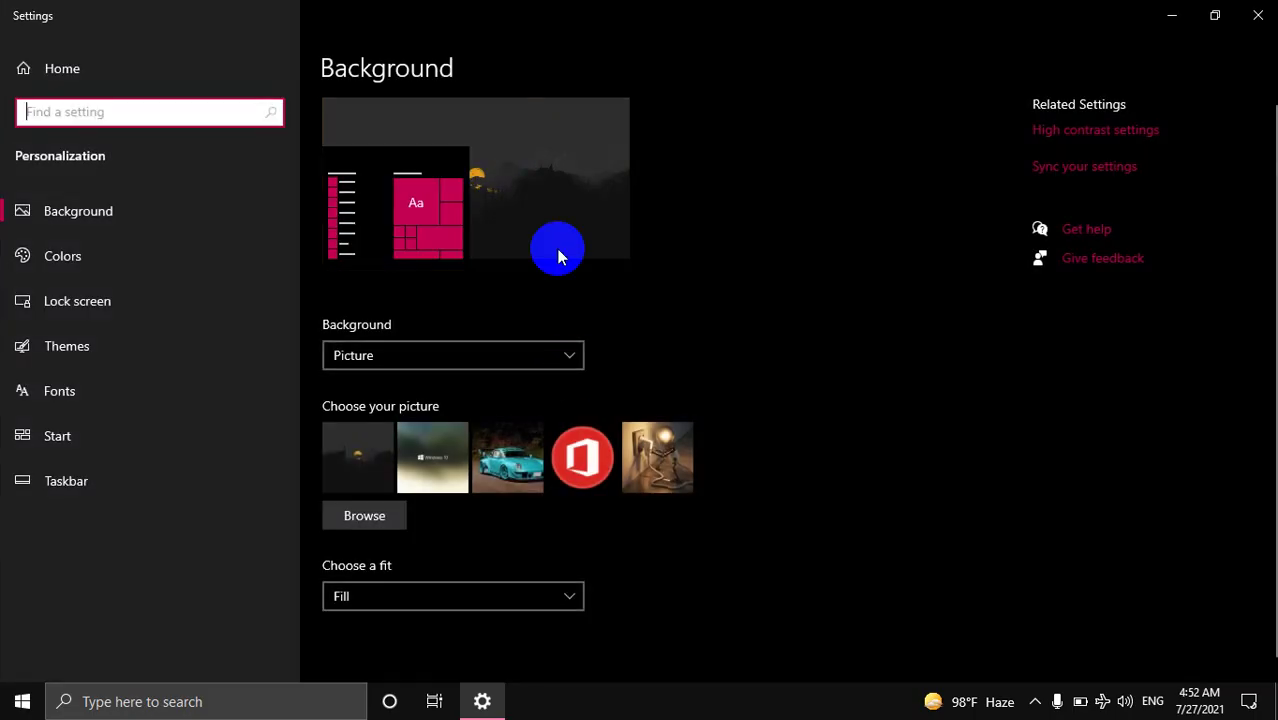
pyautogui.click(430, 428)
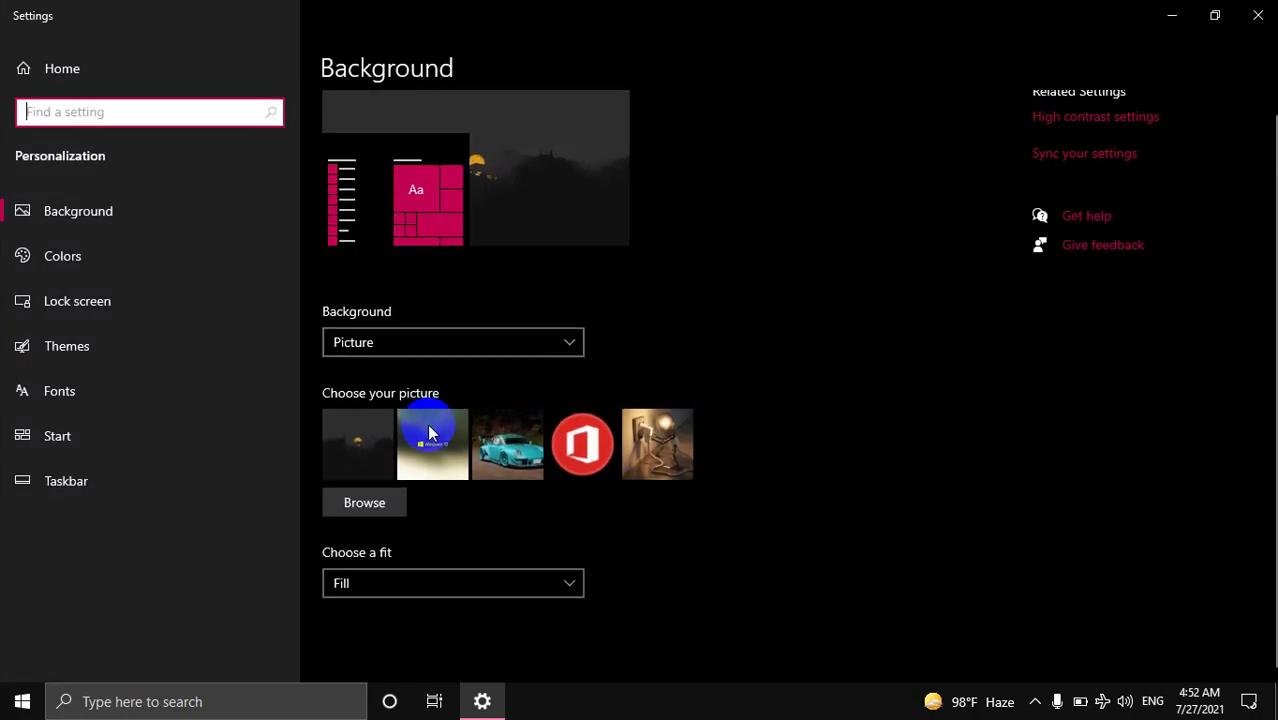
pyautogui.click(40, 348)
pyautogui.scroll(-3, 740, 314)
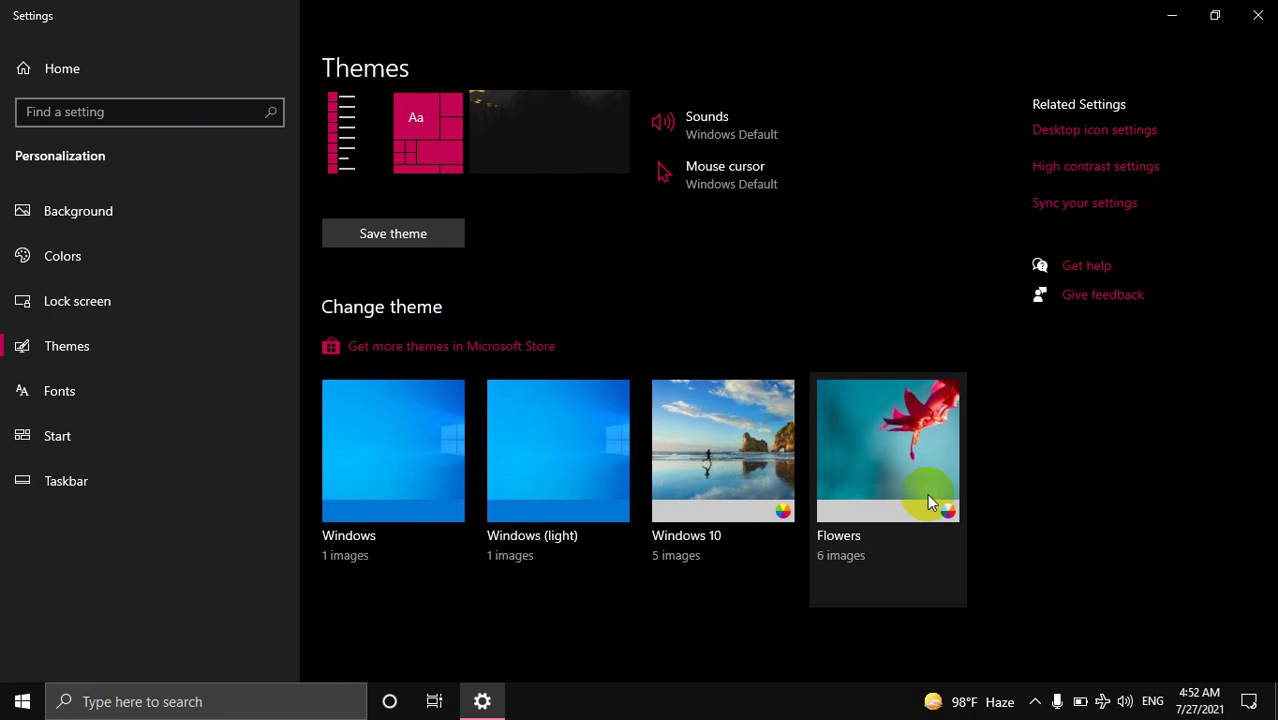
pyautogui.click(376, 460)
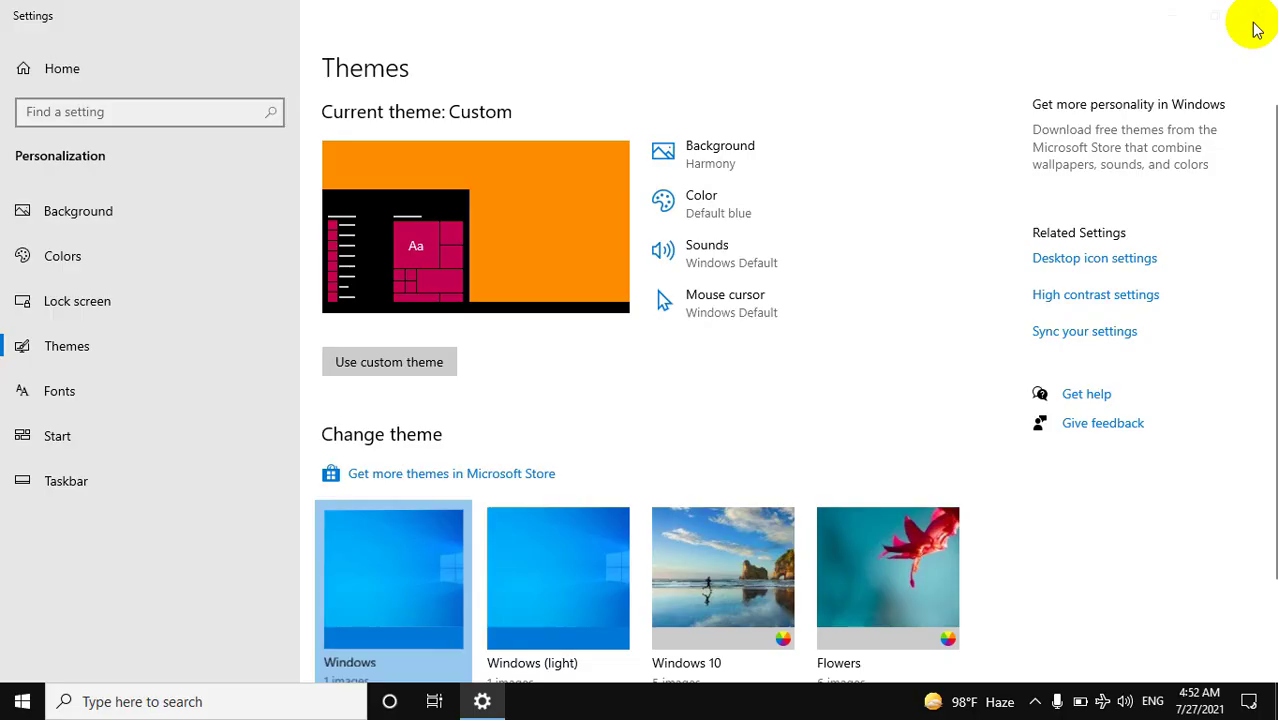
pyautogui.click(1256, 16)
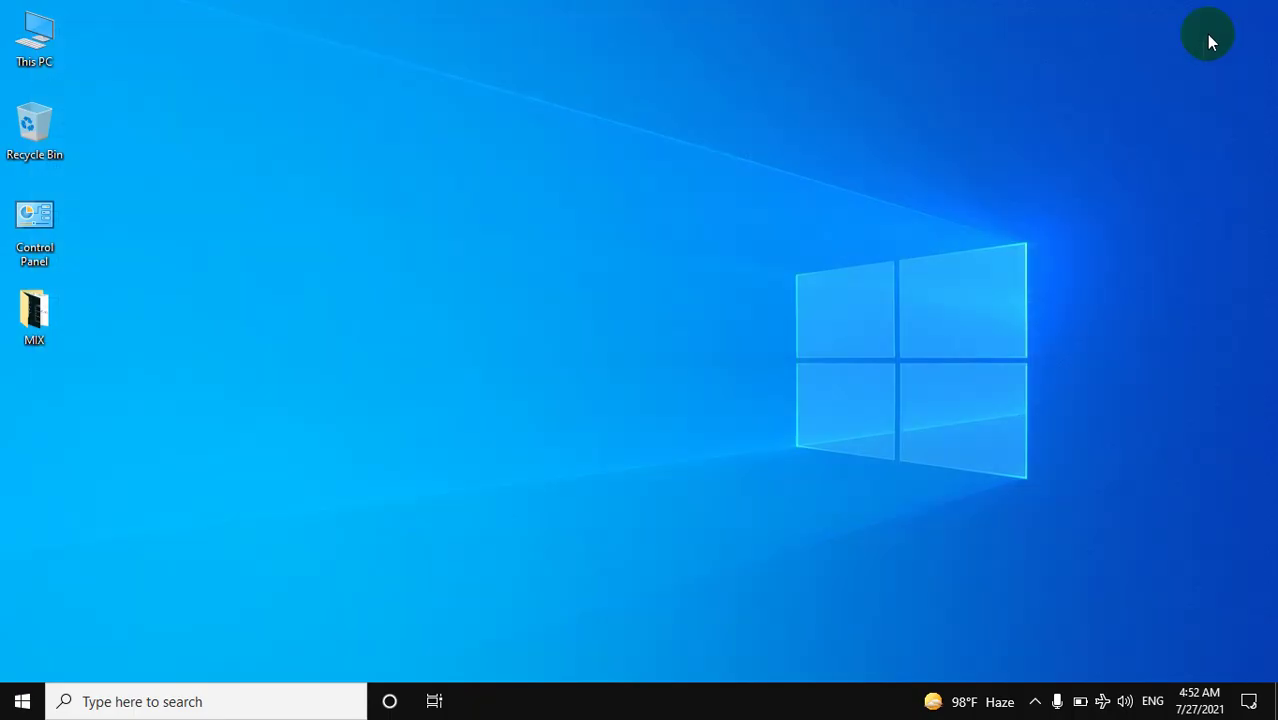
# - Refresh the desktop, then open File Explorer to check the theme's look in a window and close it
pyautogui.rightClick(645, 153)
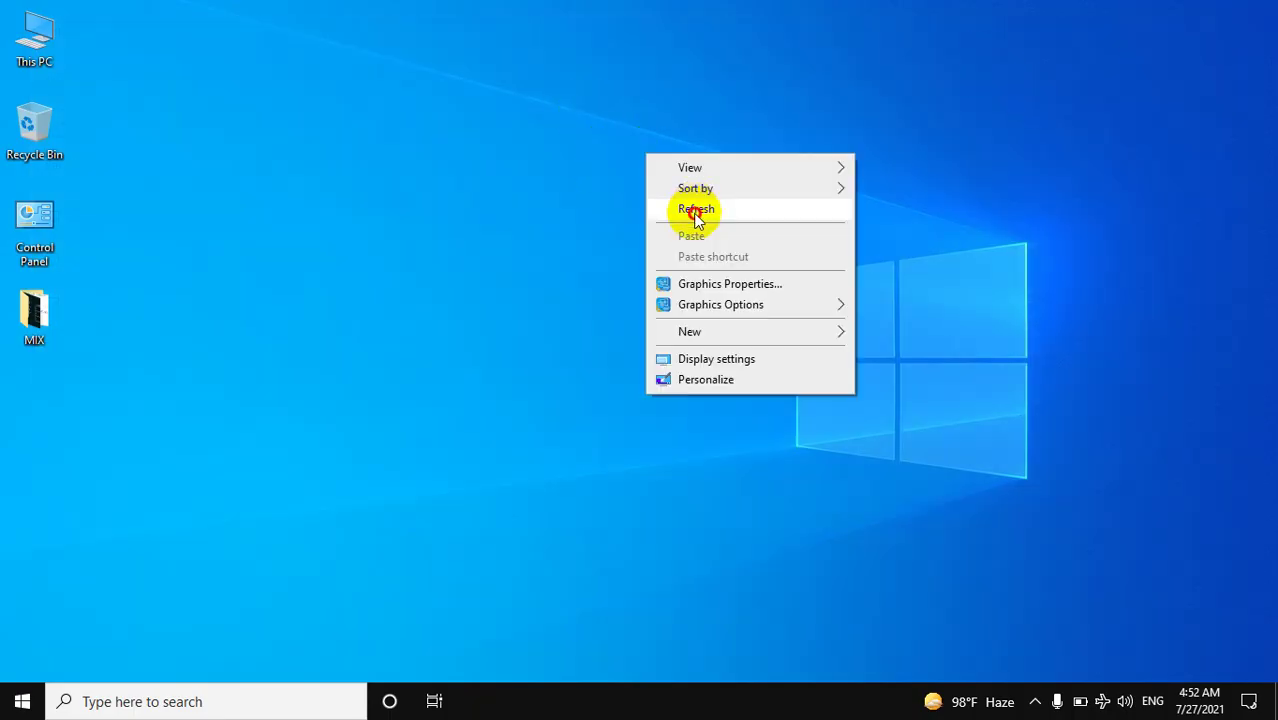
pyautogui.click(693, 207)
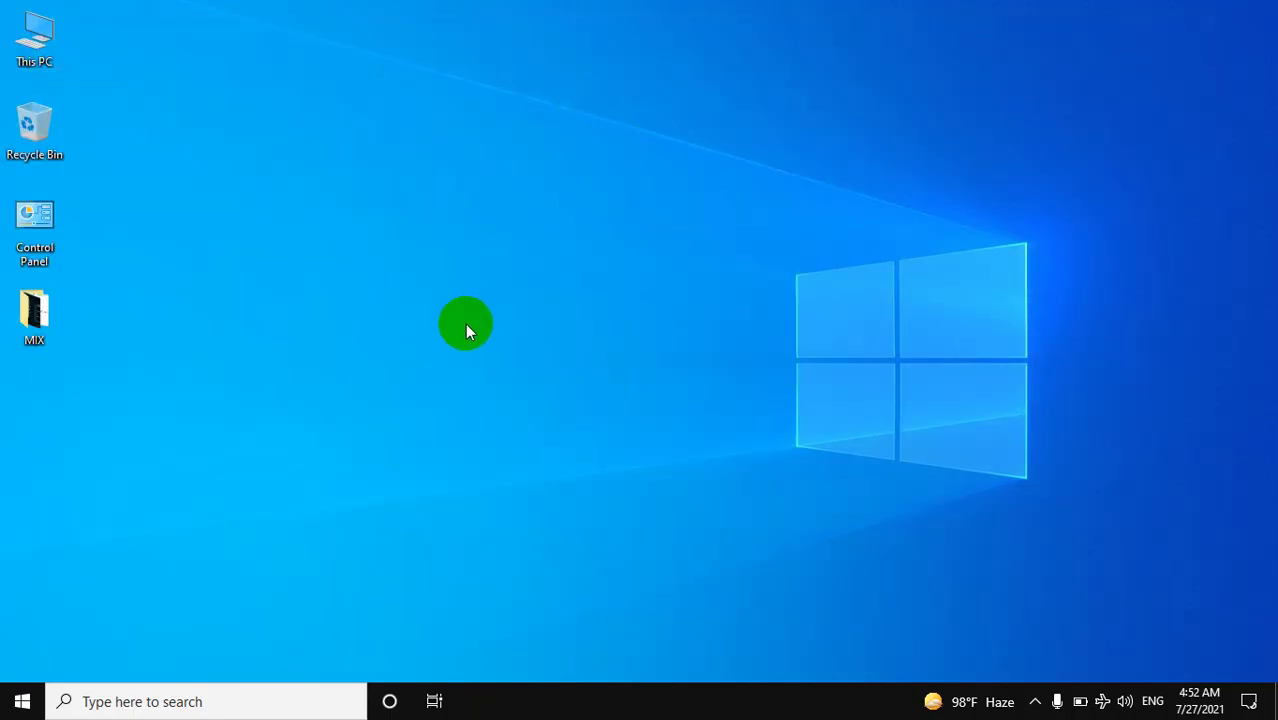
pyautogui.press('super+e')
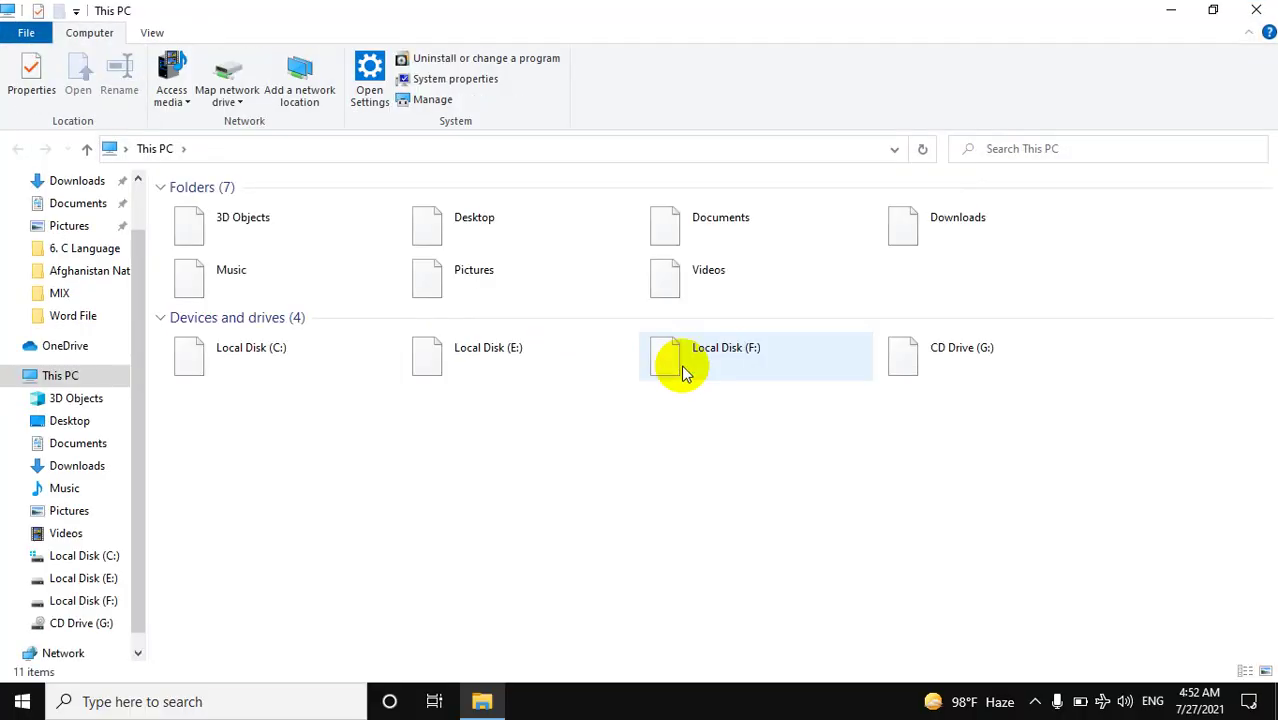
pyautogui.click(1256, 10)
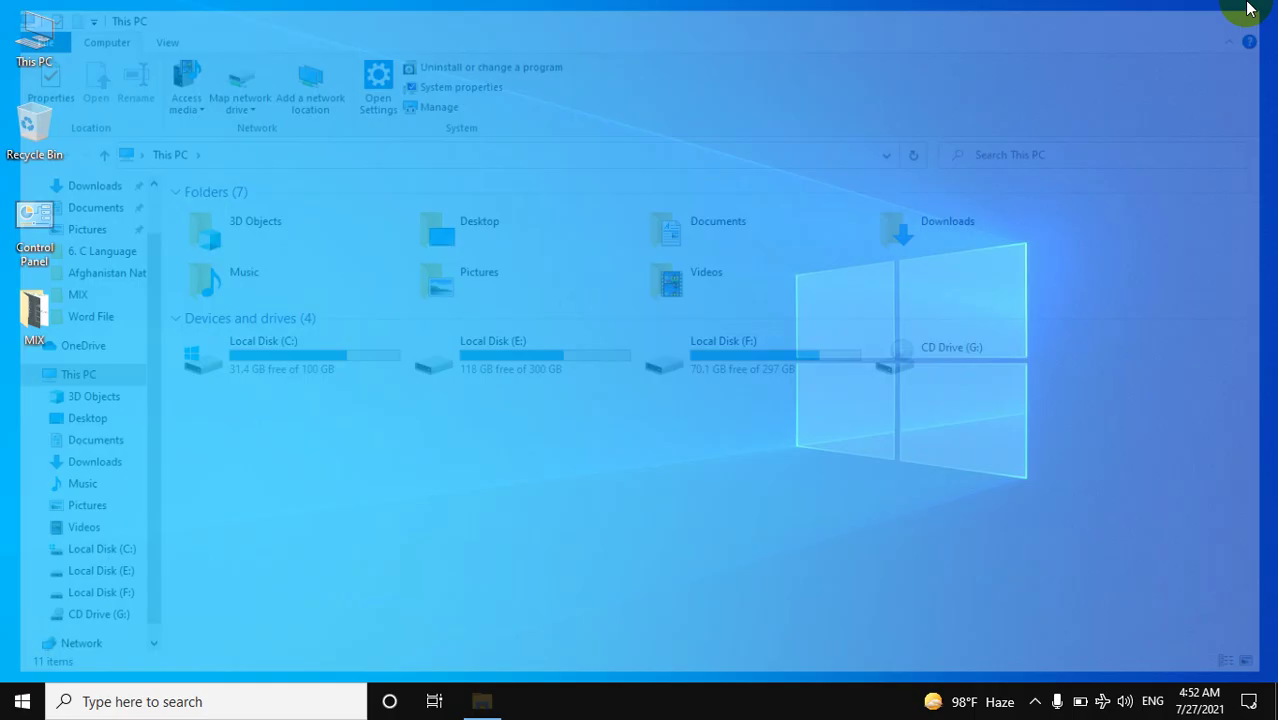
# - Reopen the Personalization settings from the desktop and go to the Themes page
pyautogui.rightClick(645, 123)
pyautogui.click(705, 348)
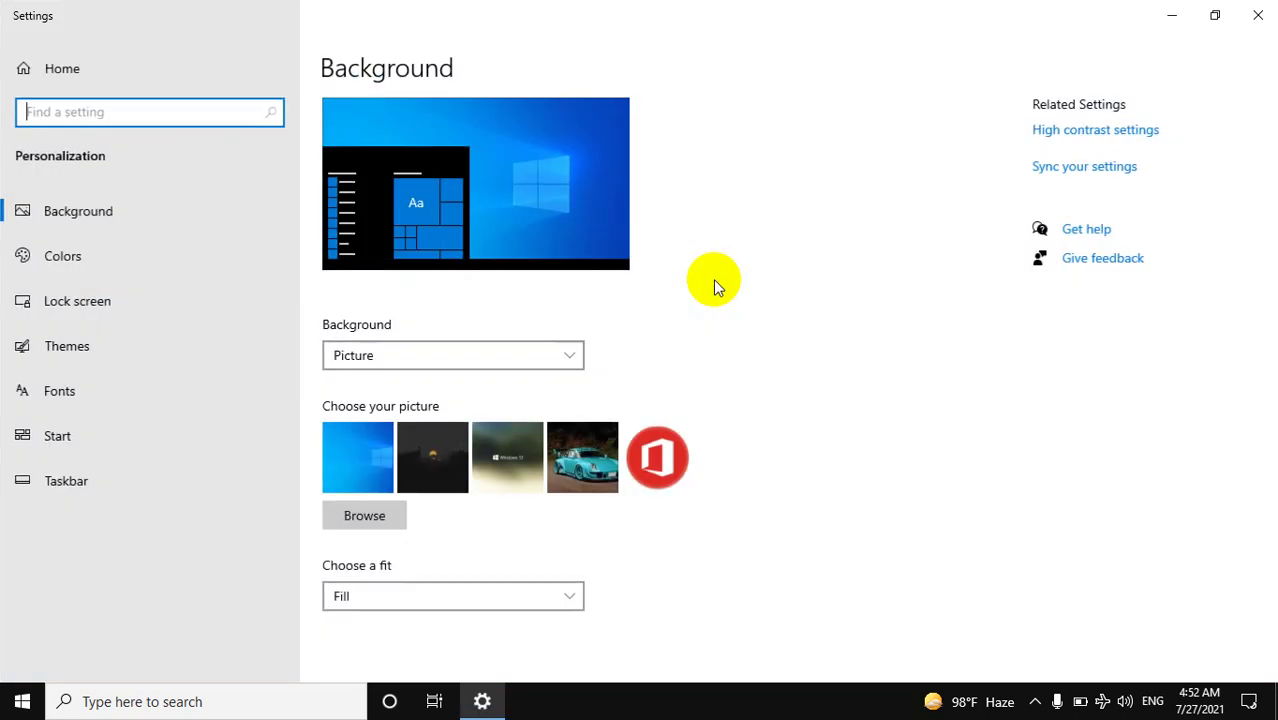
pyautogui.click(242, 329)
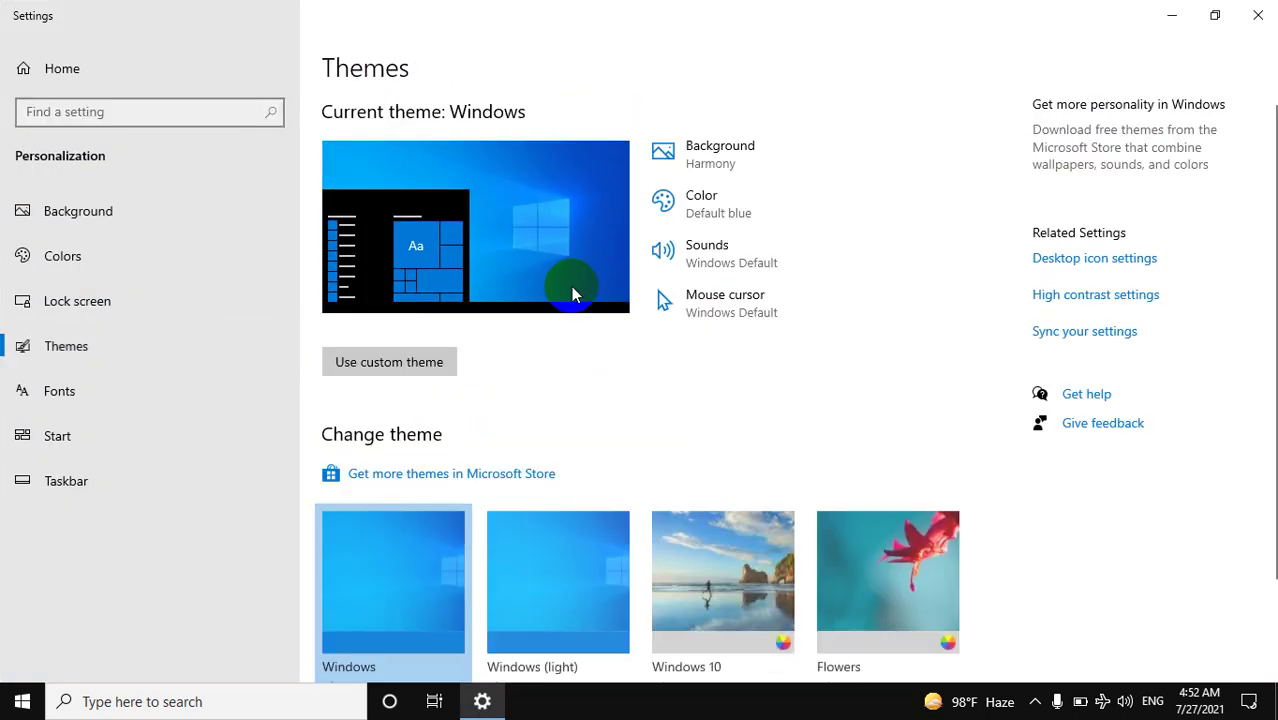
# - Apply the Windows (light) theme from the Themes page and close Settings
pyautogui.scroll(-3, 867, 331)
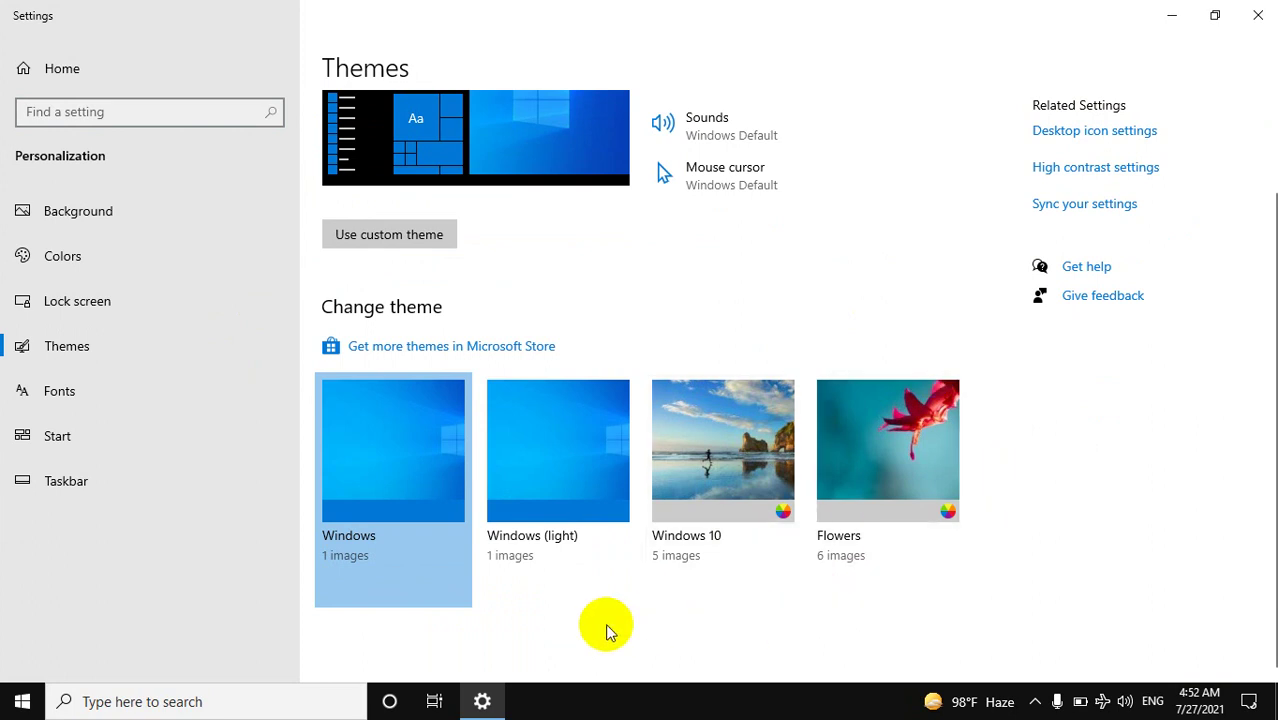
pyautogui.click(570, 489)
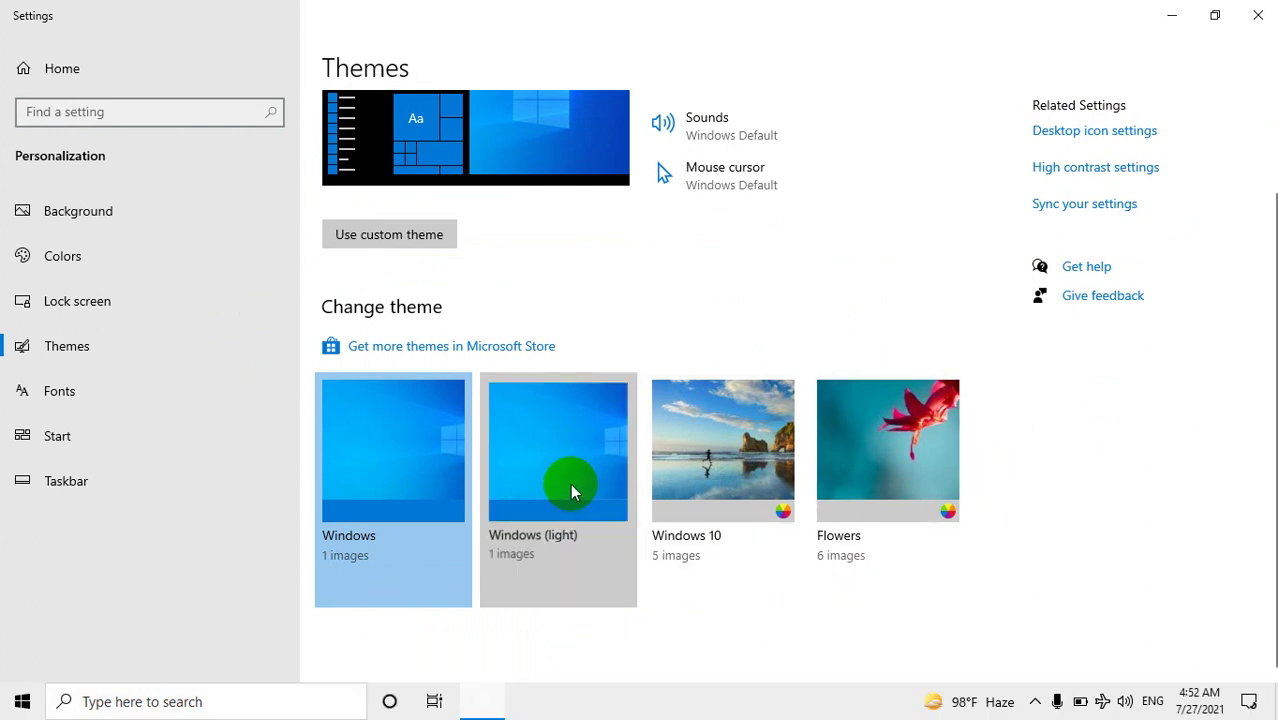
pyautogui.click(1258, 12)
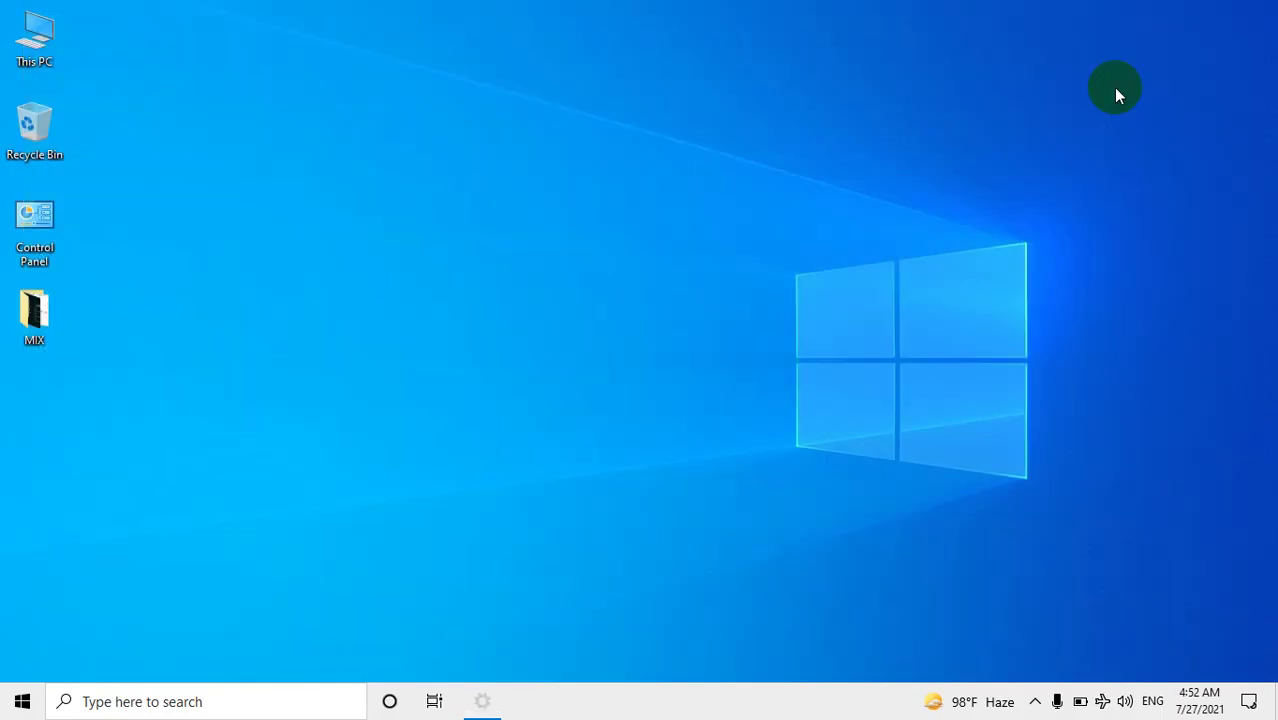
# - Refresh the desktop and open the Start menu to check how it looks under the light theme
pyautogui.rightClick(453, 104)
pyautogui.click(505, 160)
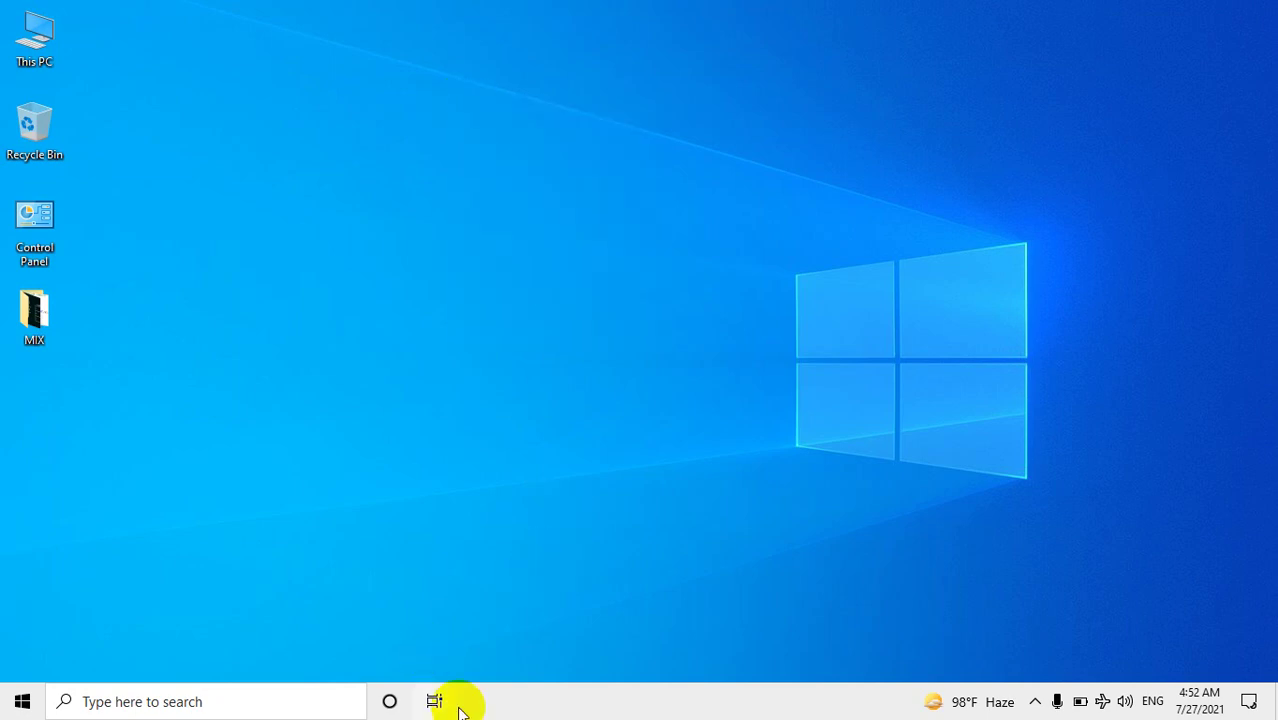
pyautogui.click(15, 701)
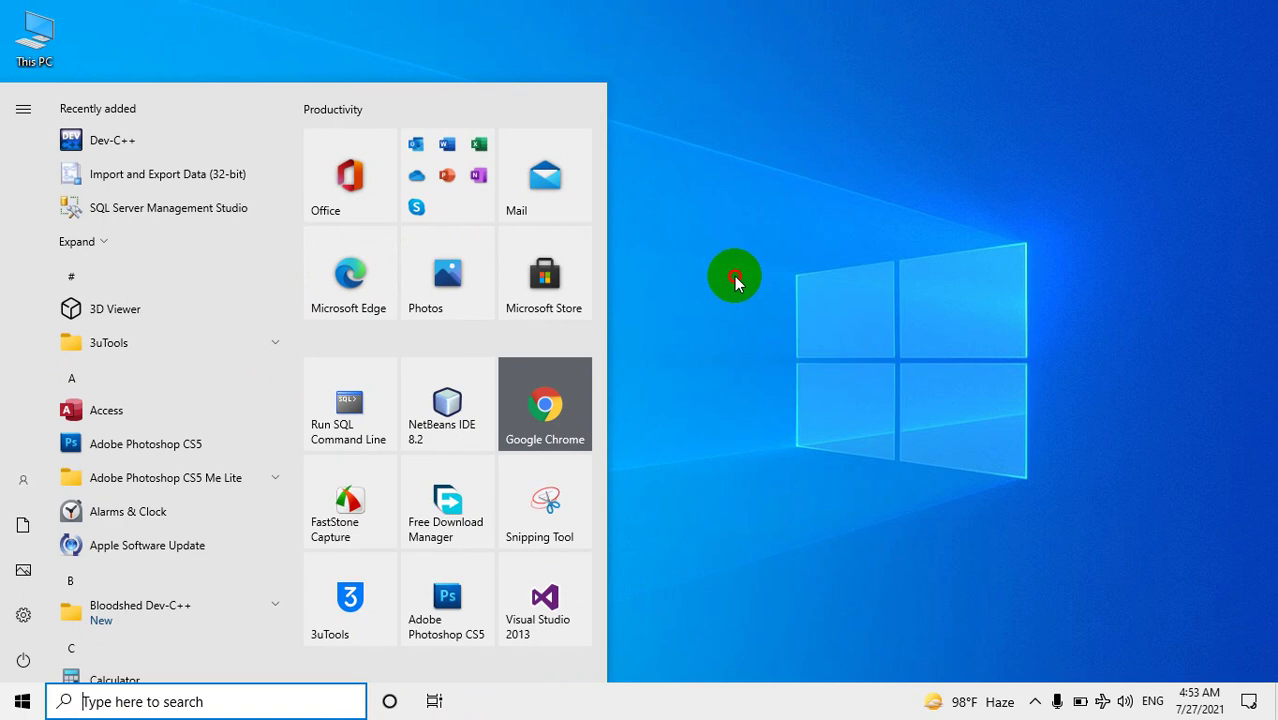
pyautogui.click(734, 274)
# - Apply the Windows 10 theme in the Personalization settings, close Settings and advance the desktop to the next slideshow background
pyautogui.rightClick(352, 216)
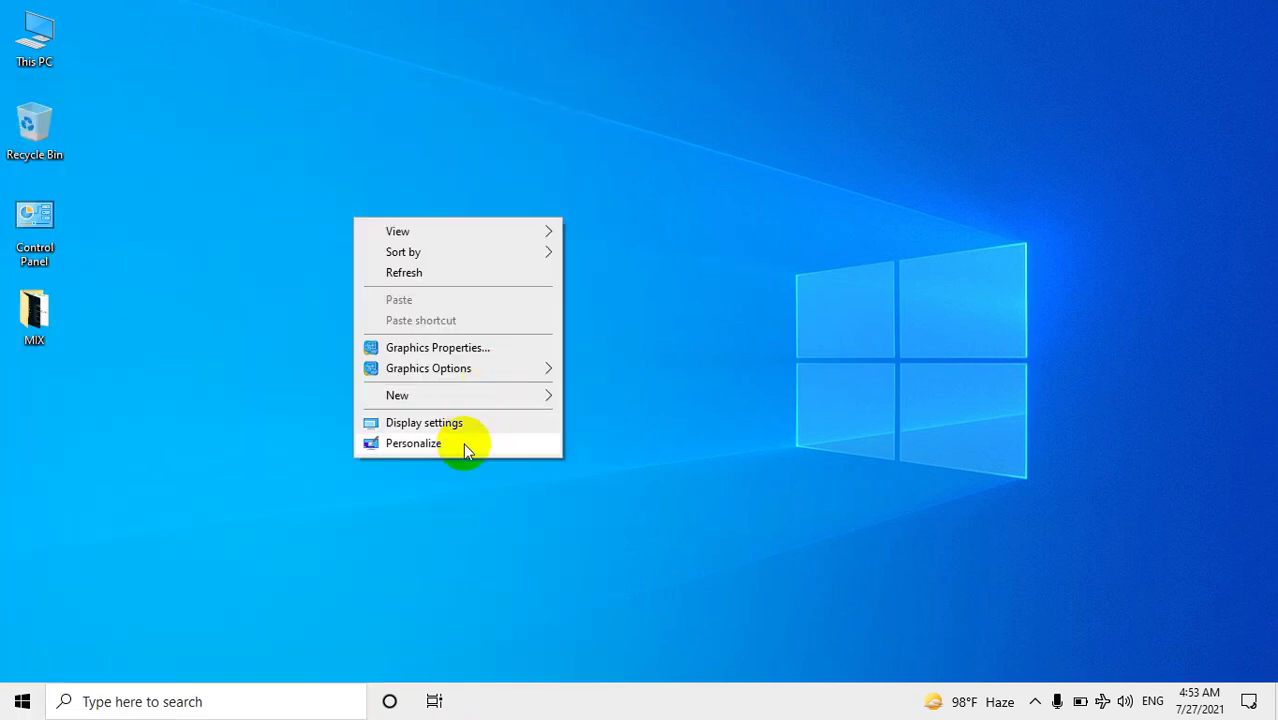
pyautogui.click(463, 443)
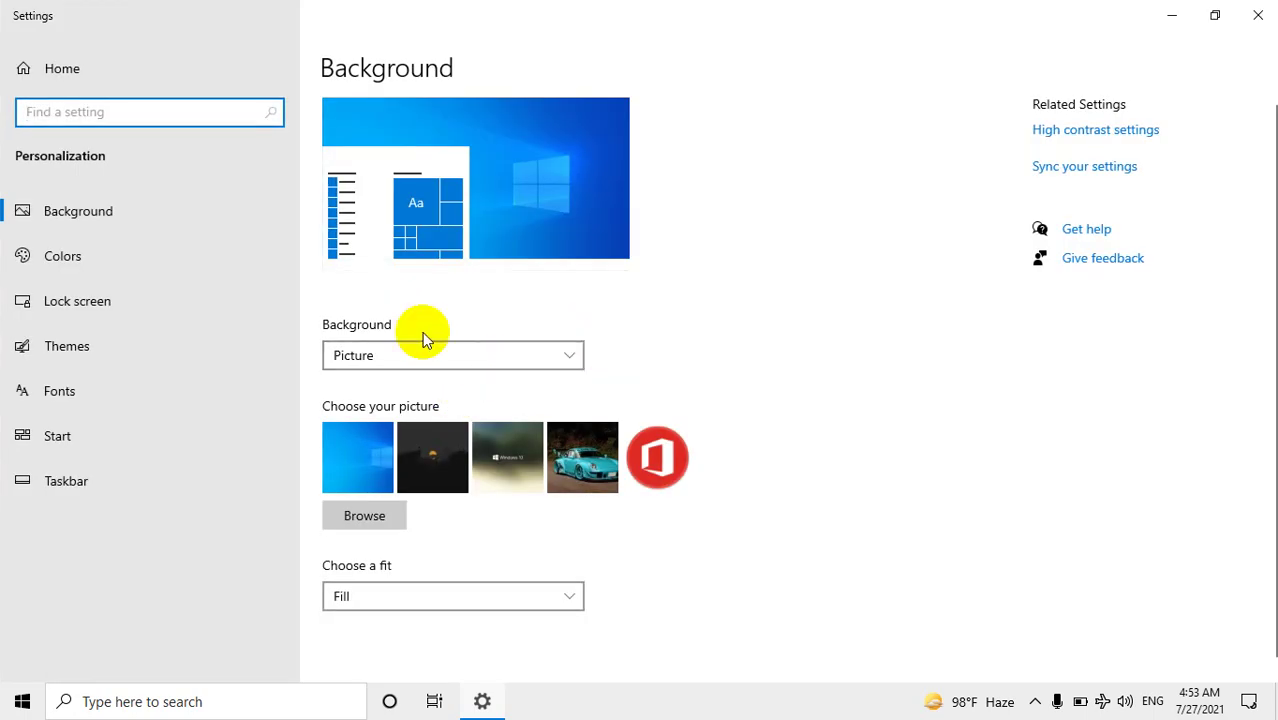
pyautogui.click(234, 357)
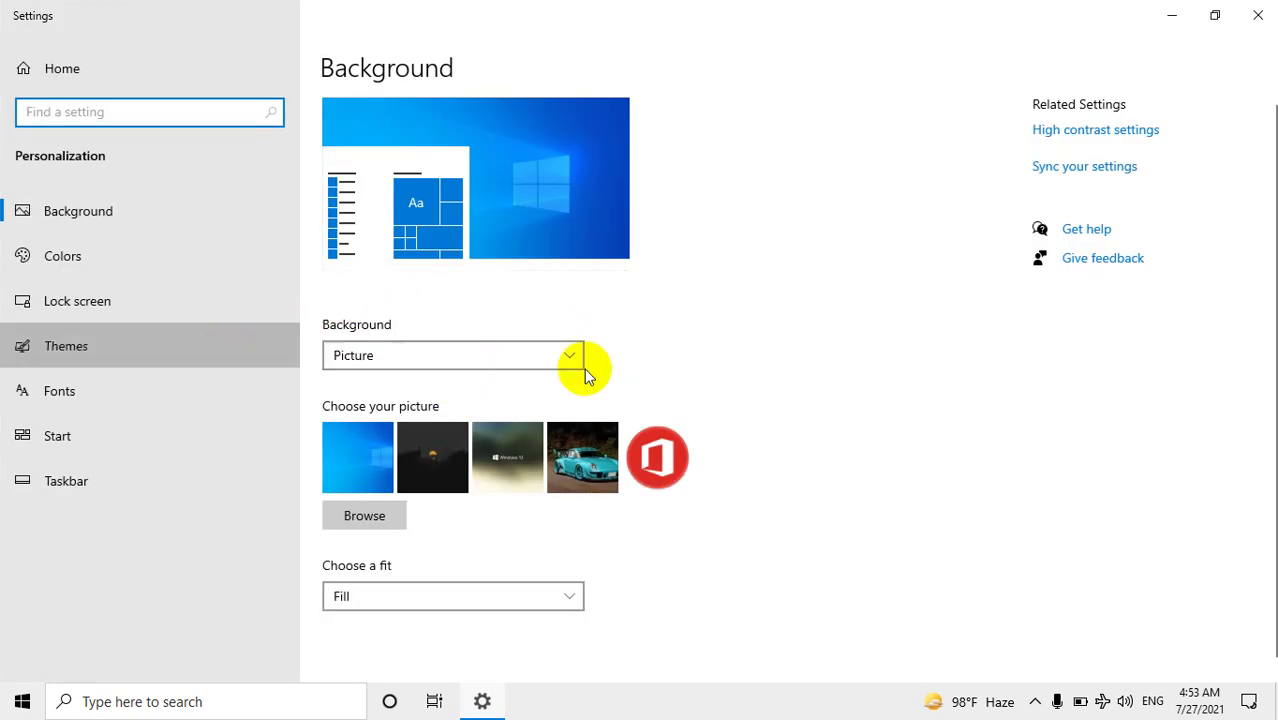
pyautogui.scroll(-2, 808, 520)
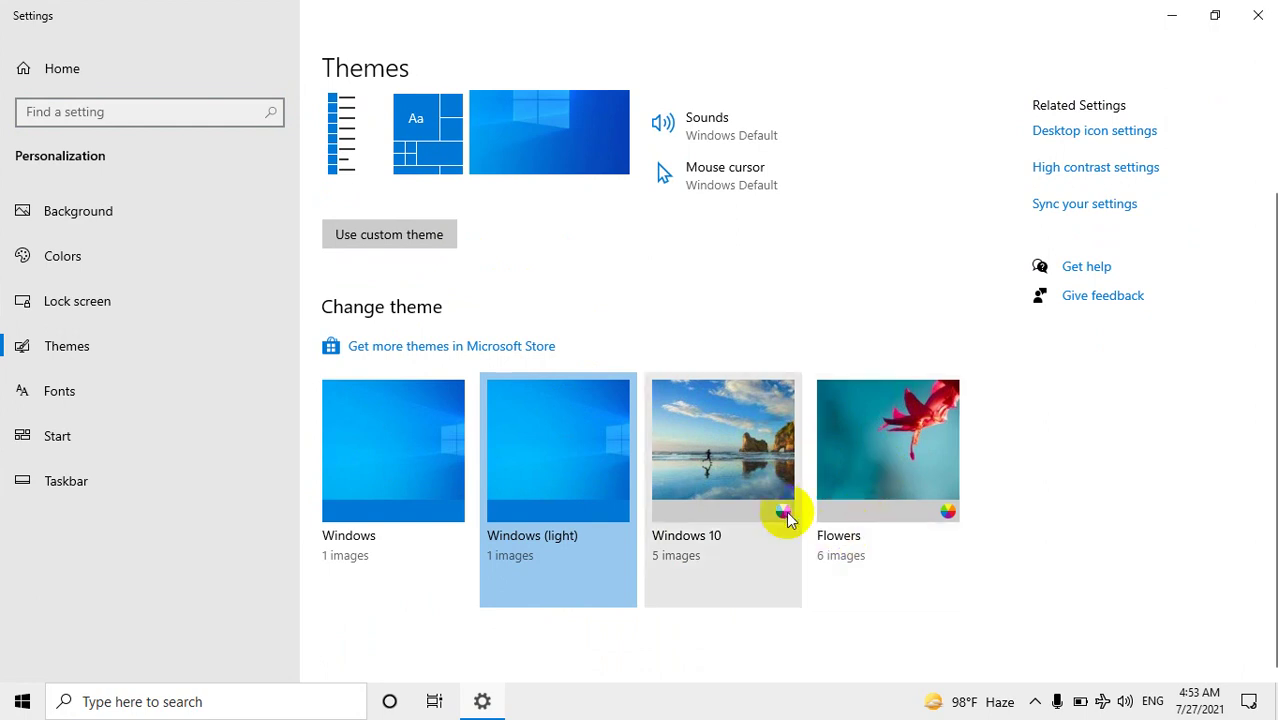
pyautogui.click(705, 505)
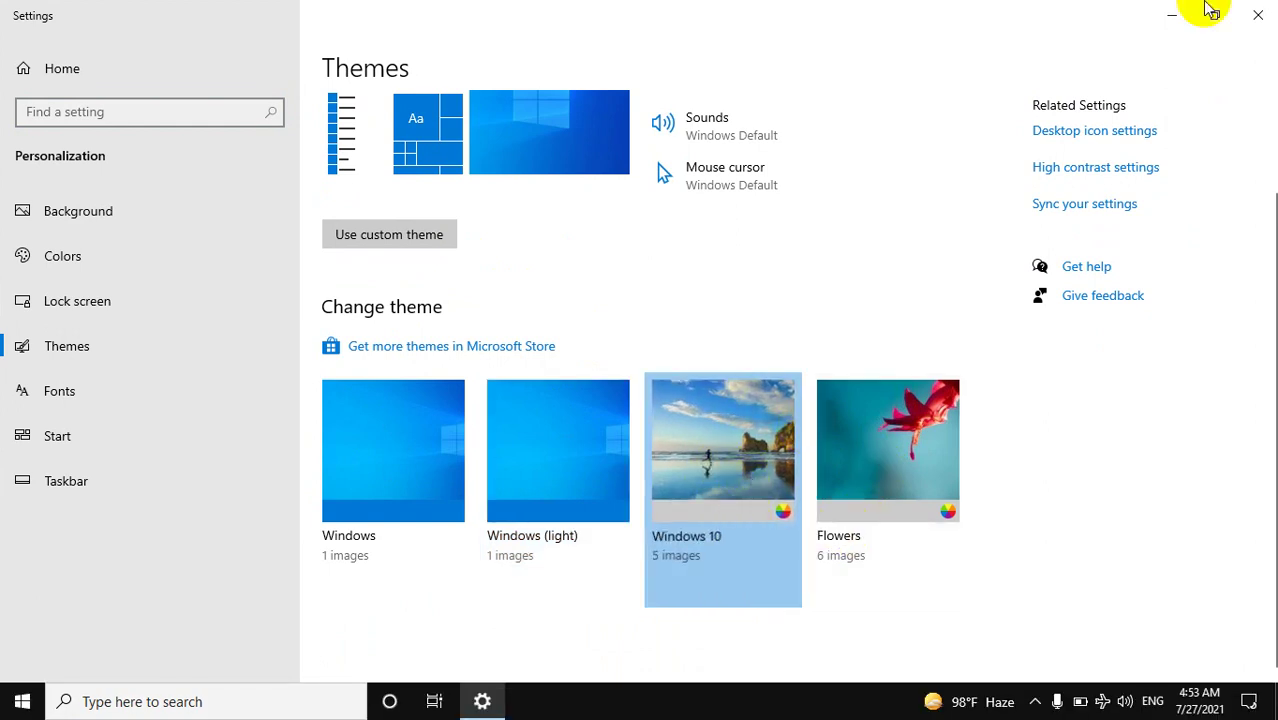
pyautogui.click(1254, 12)
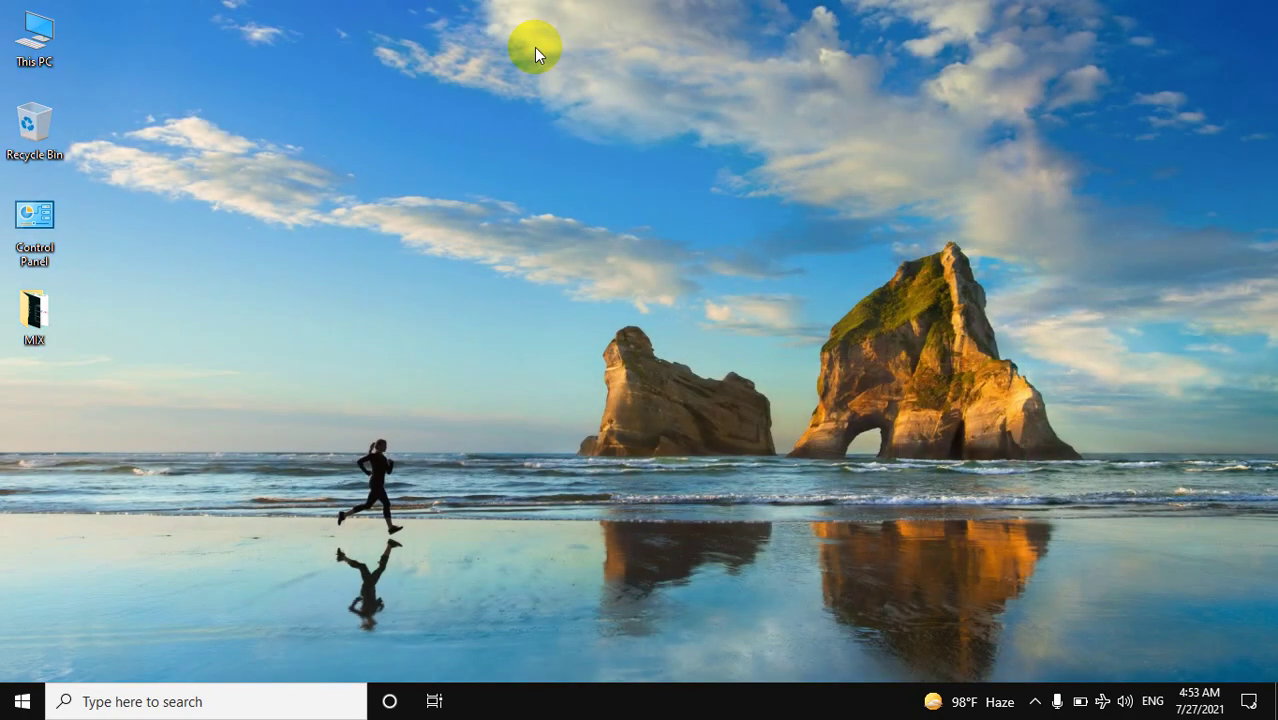
pyautogui.rightClick(534, 47)
pyautogui.click(590, 171)
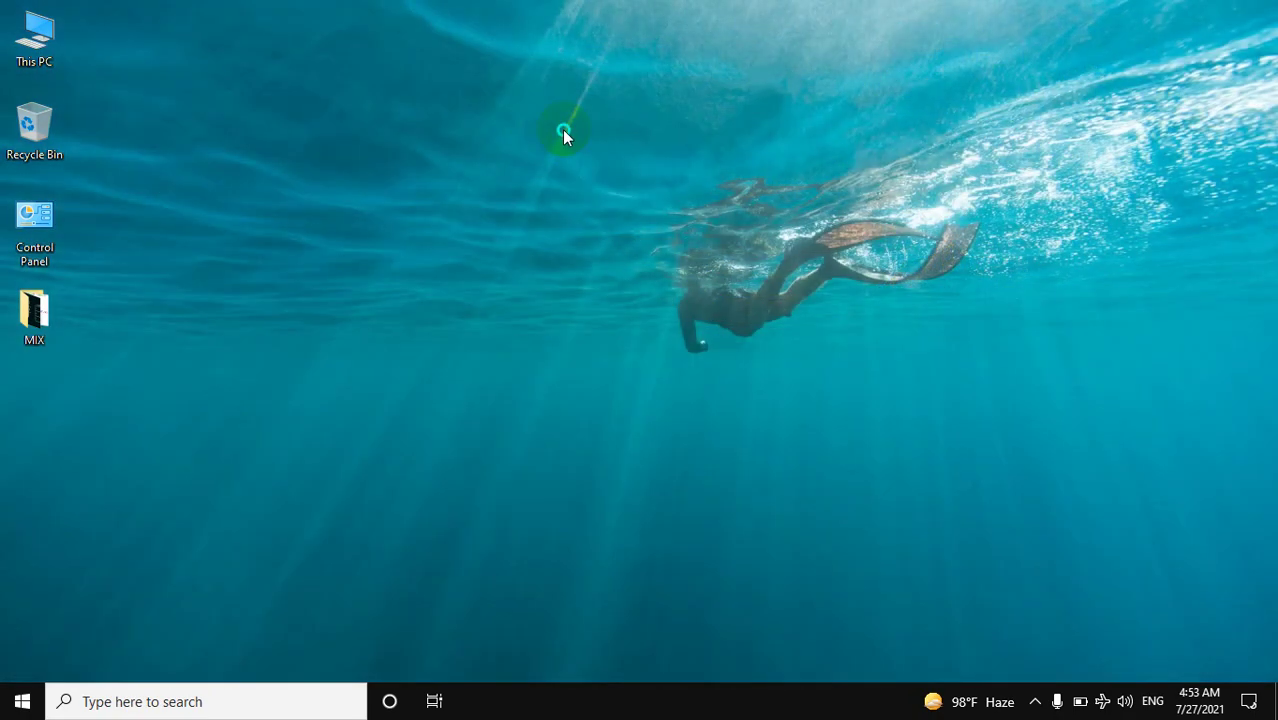
# - Reopen the Themes page of the Personalization settings and apply the Windows (light) theme
pyautogui.rightClick(563, 130)
pyautogui.click(680, 366)
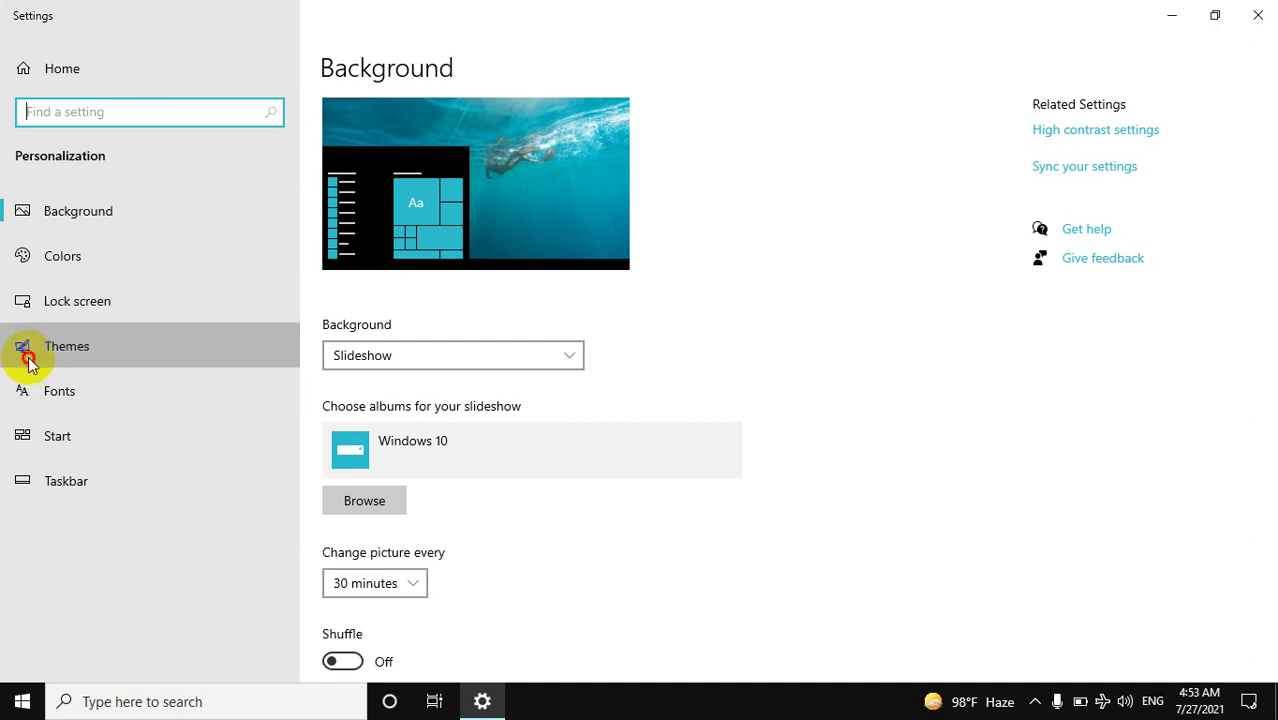
pyautogui.click(559, 548)
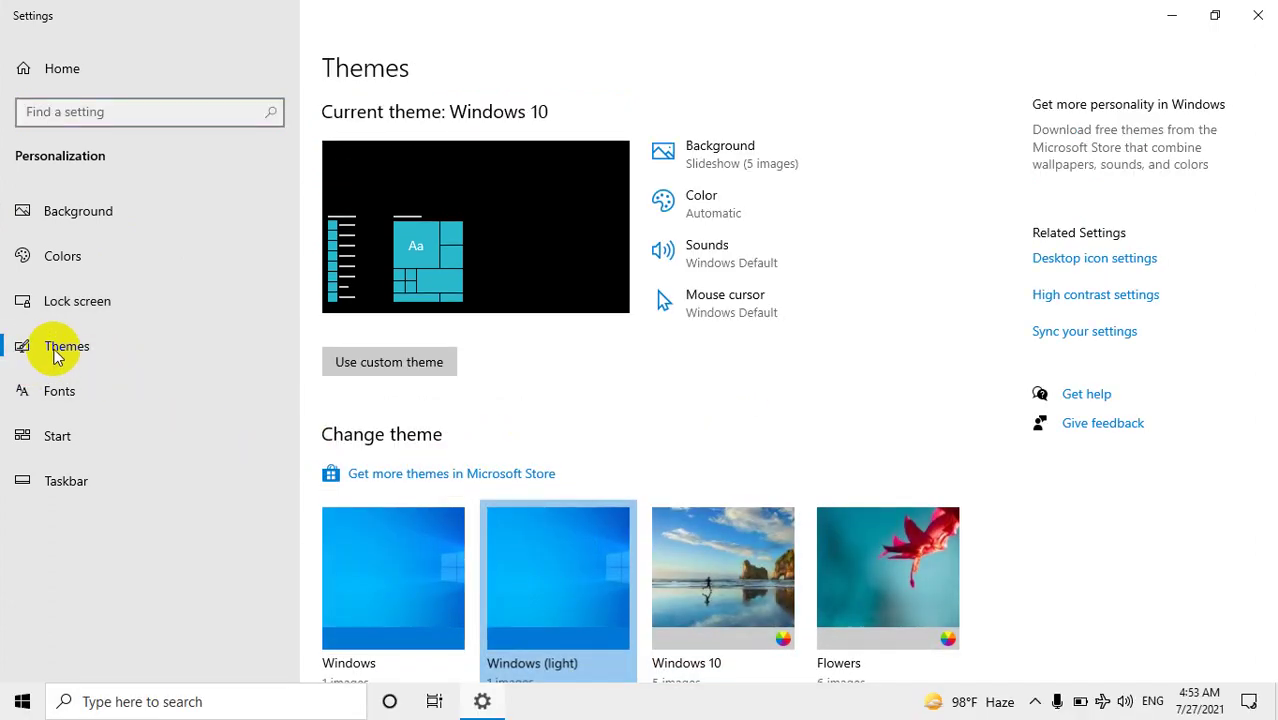
# - Open the Fonts page of the Personalization settings and browse the previews of the available fonts
pyautogui.click(59, 384)
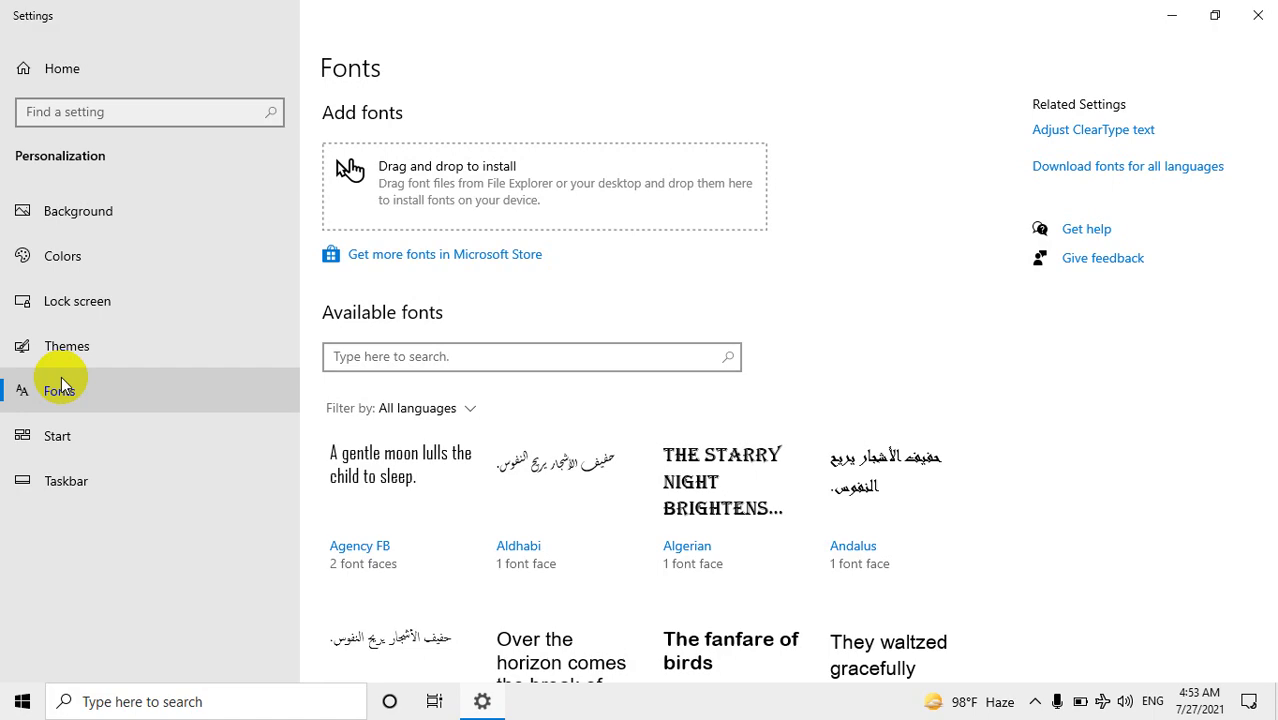
pyautogui.scroll(-3, 585, 480)
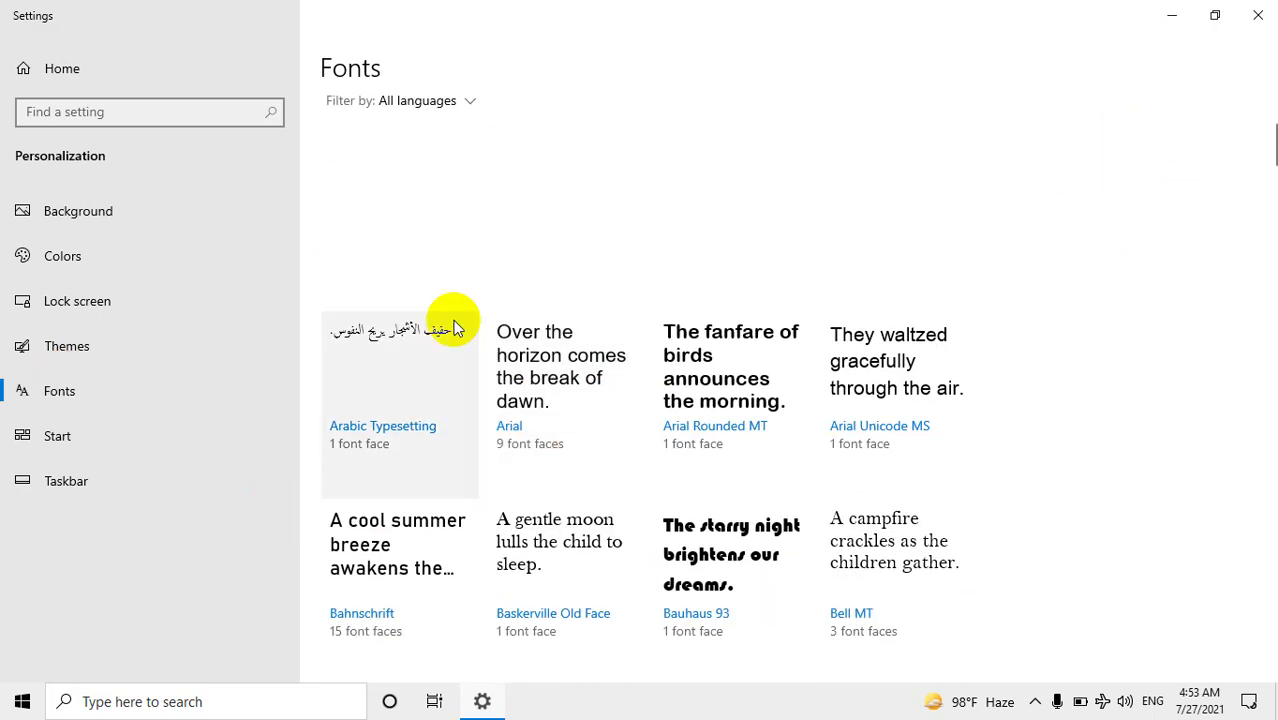
pyautogui.scroll(-2, 766, 433)
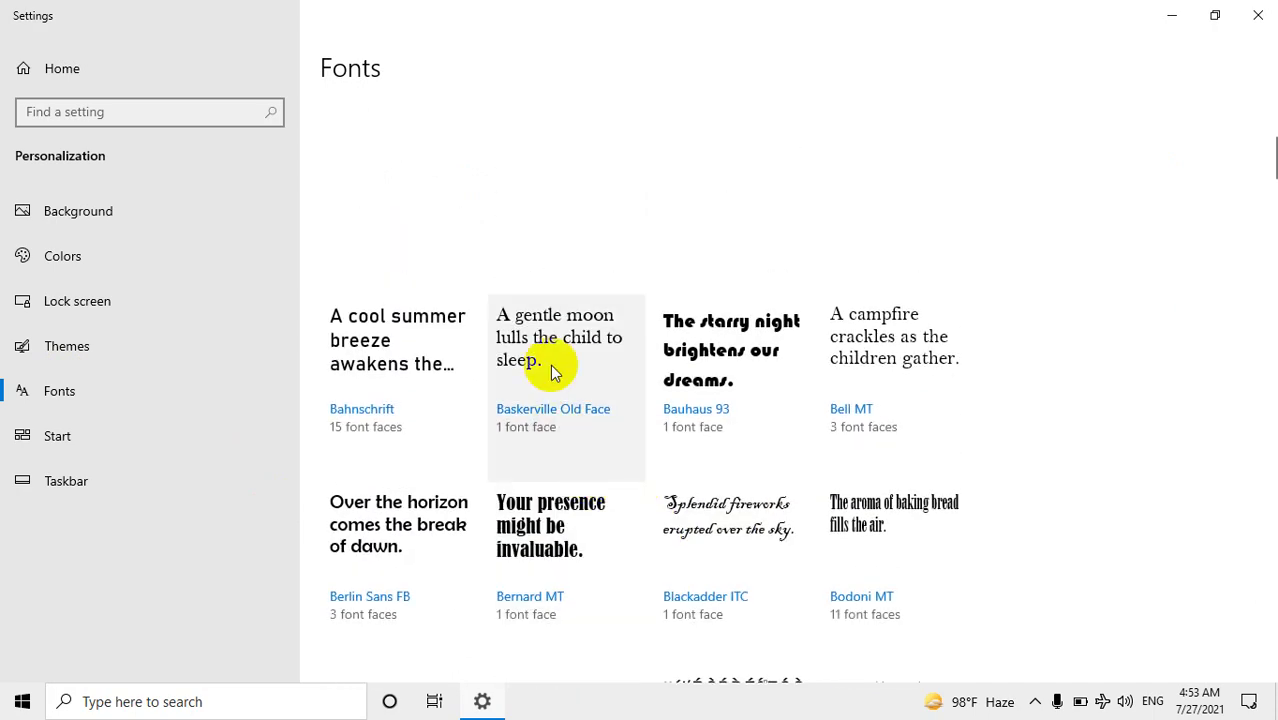
pyautogui.scroll(-10, 705, 365)
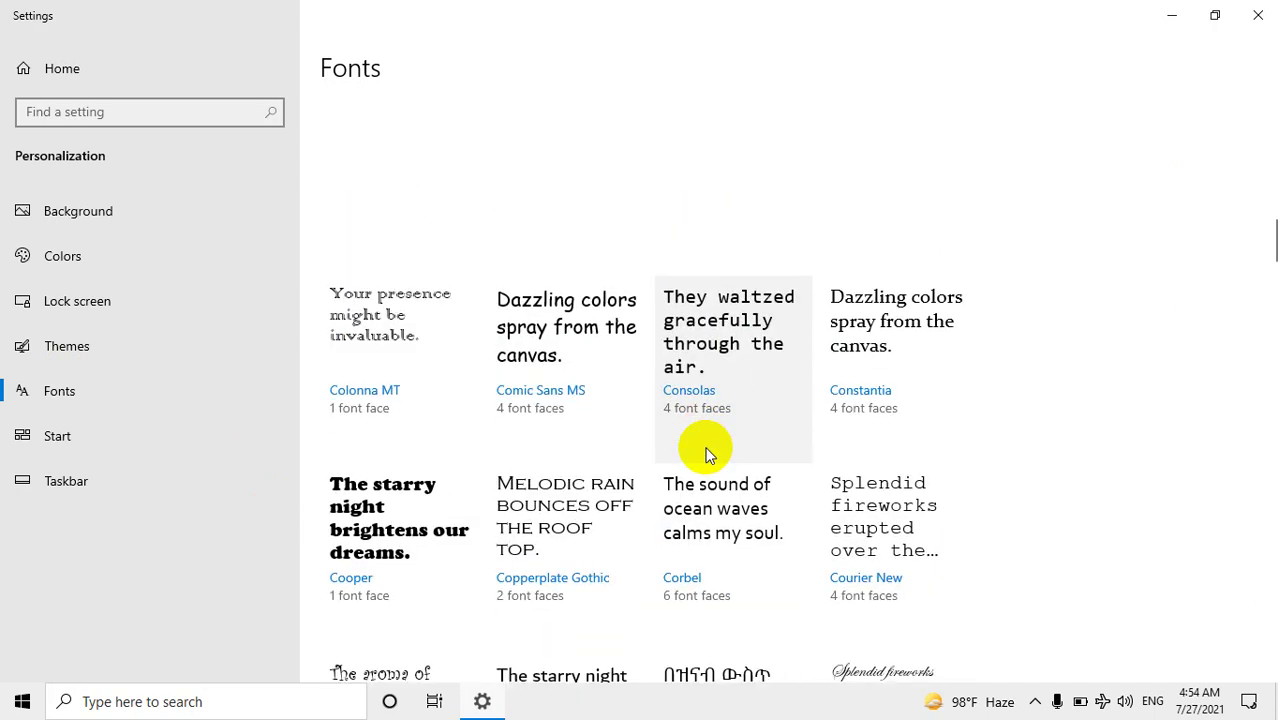
pyautogui.scroll(-5, 705, 453)
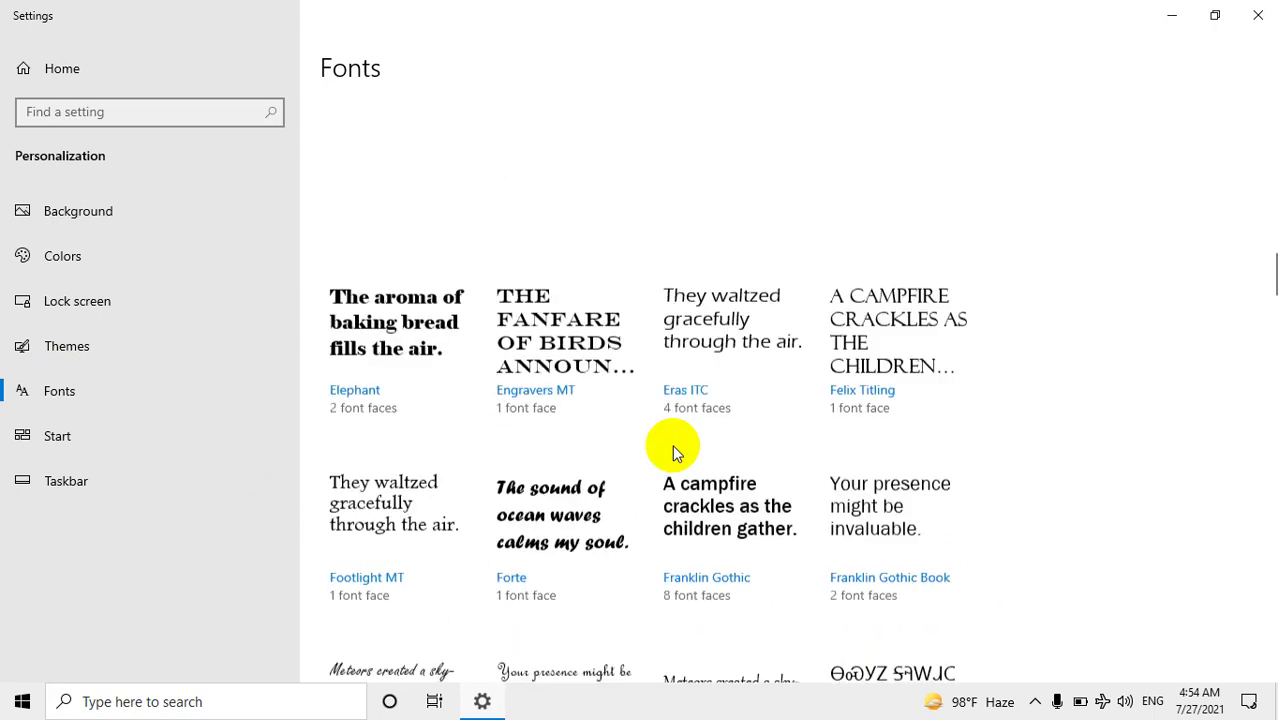
pyautogui.scroll(20, 672, 444)
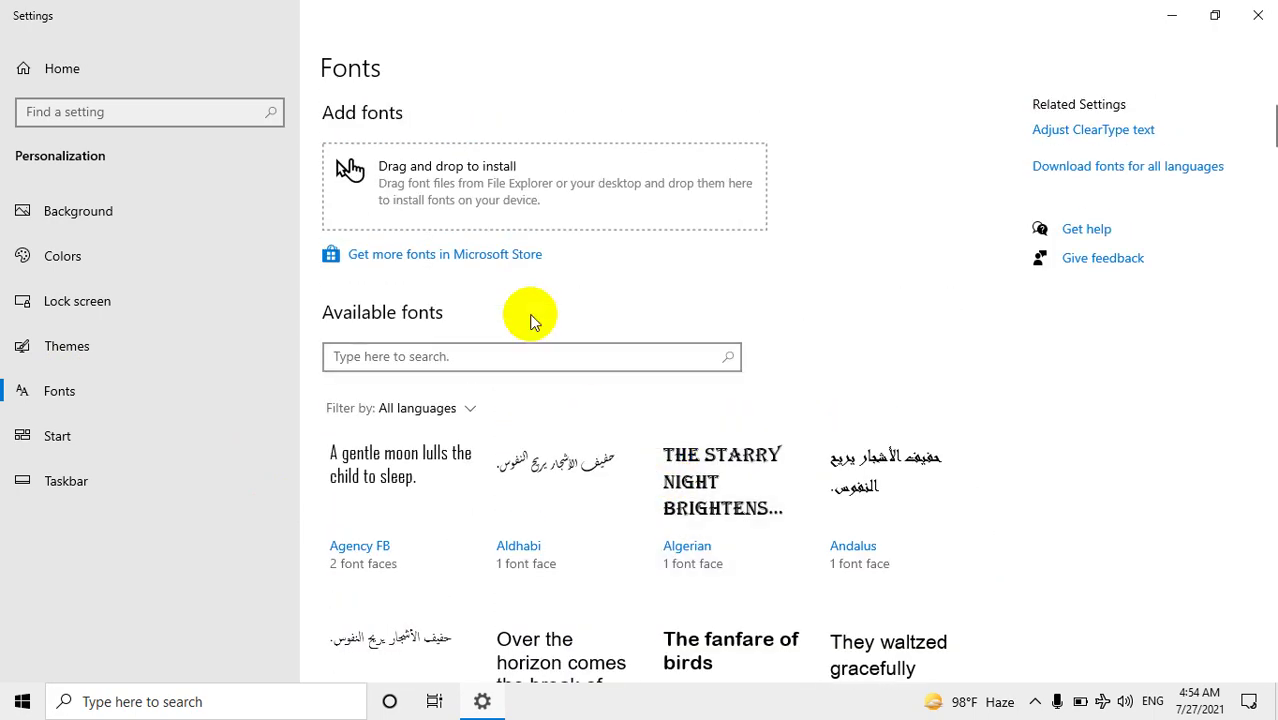
pyautogui.scroll(-5, 476, 374)
pyautogui.scroll(-8, 545, 462)
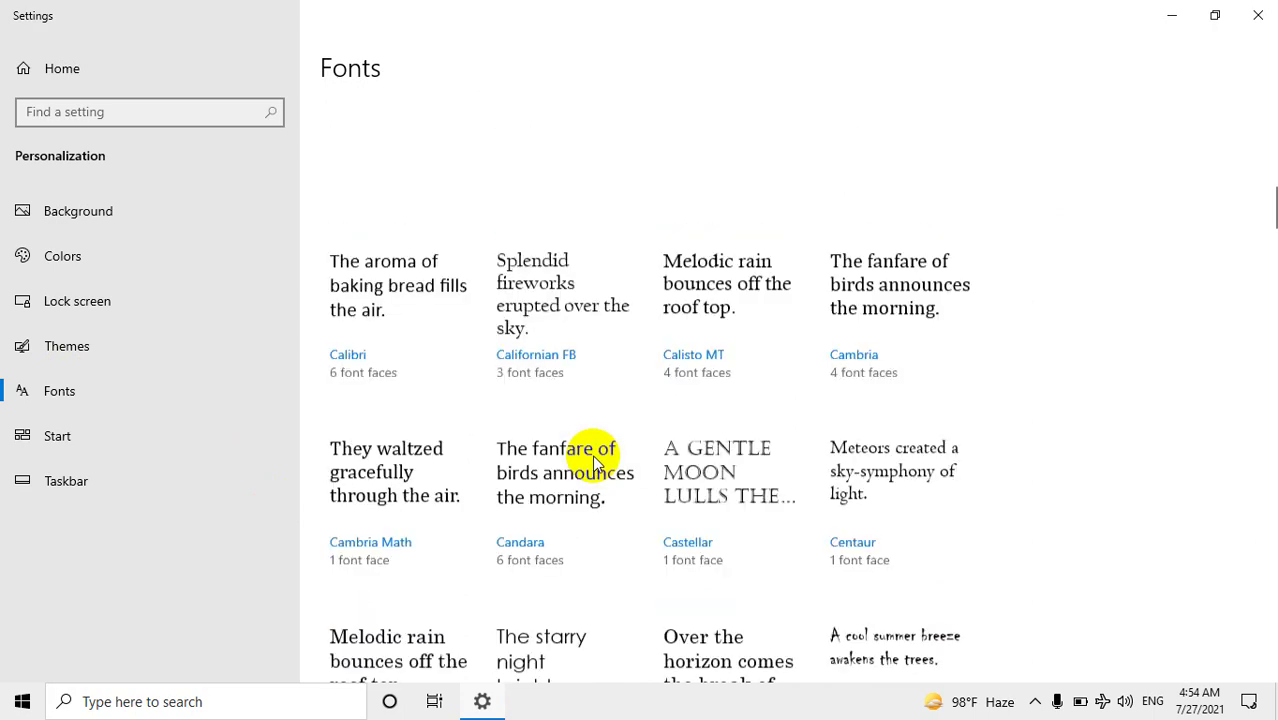
pyautogui.scroll(12, 591, 448)
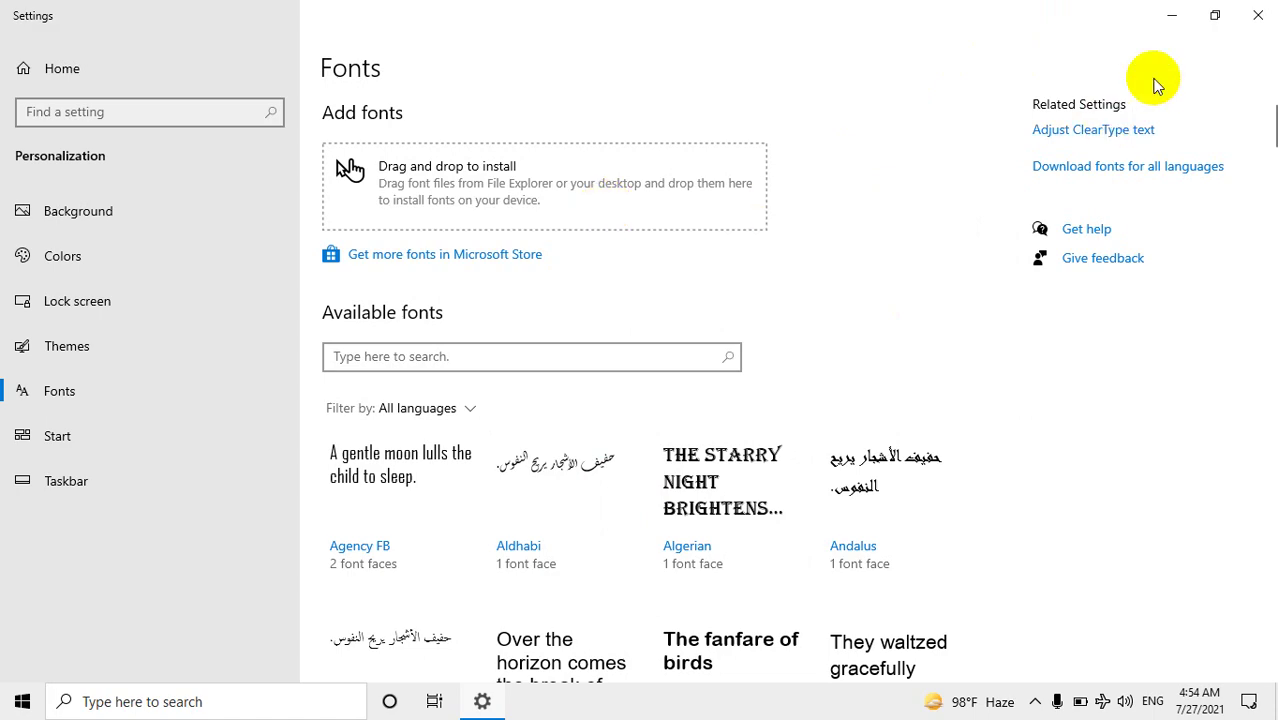
# - Try to add the MIX folder from the desktop to the font installation area of the Fonts page
pyautogui.click(1171, 15)
pyautogui.click(34, 318)
pyautogui.moveTo(34, 318); pyautogui.dragTo(462, 213)
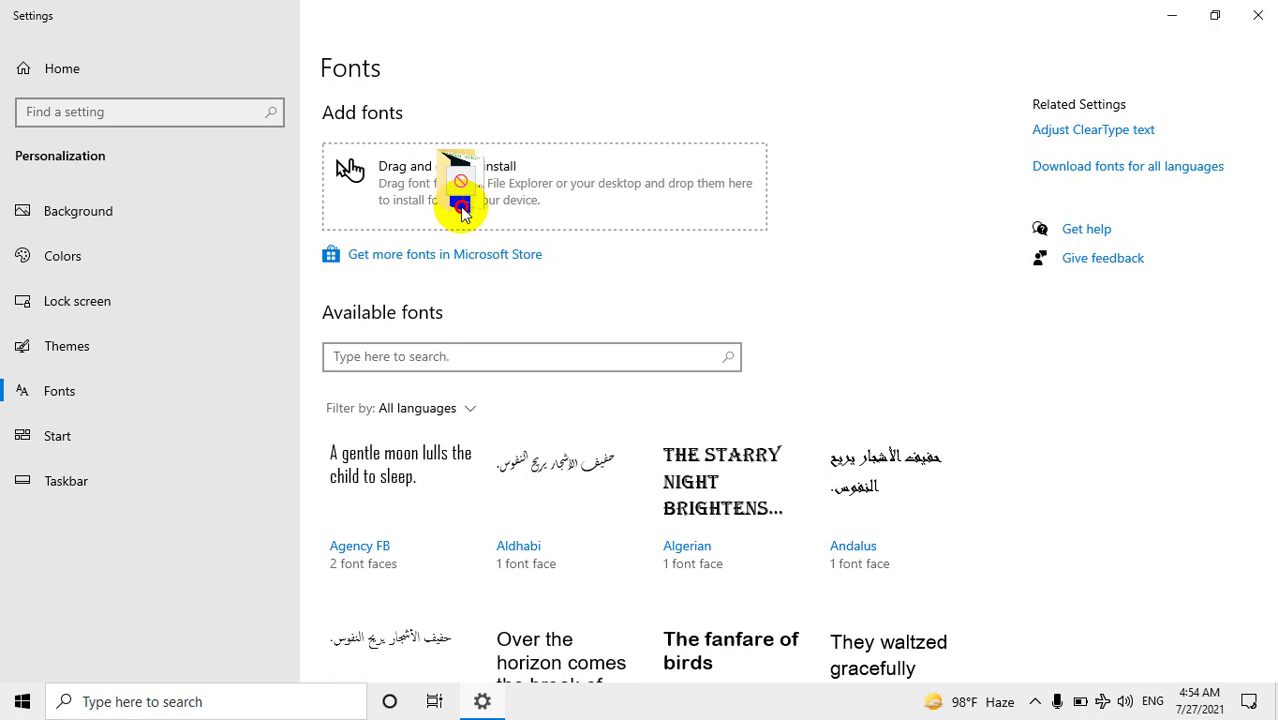
pyautogui.moveTo(460, 206); pyautogui.dragTo(677, 106)
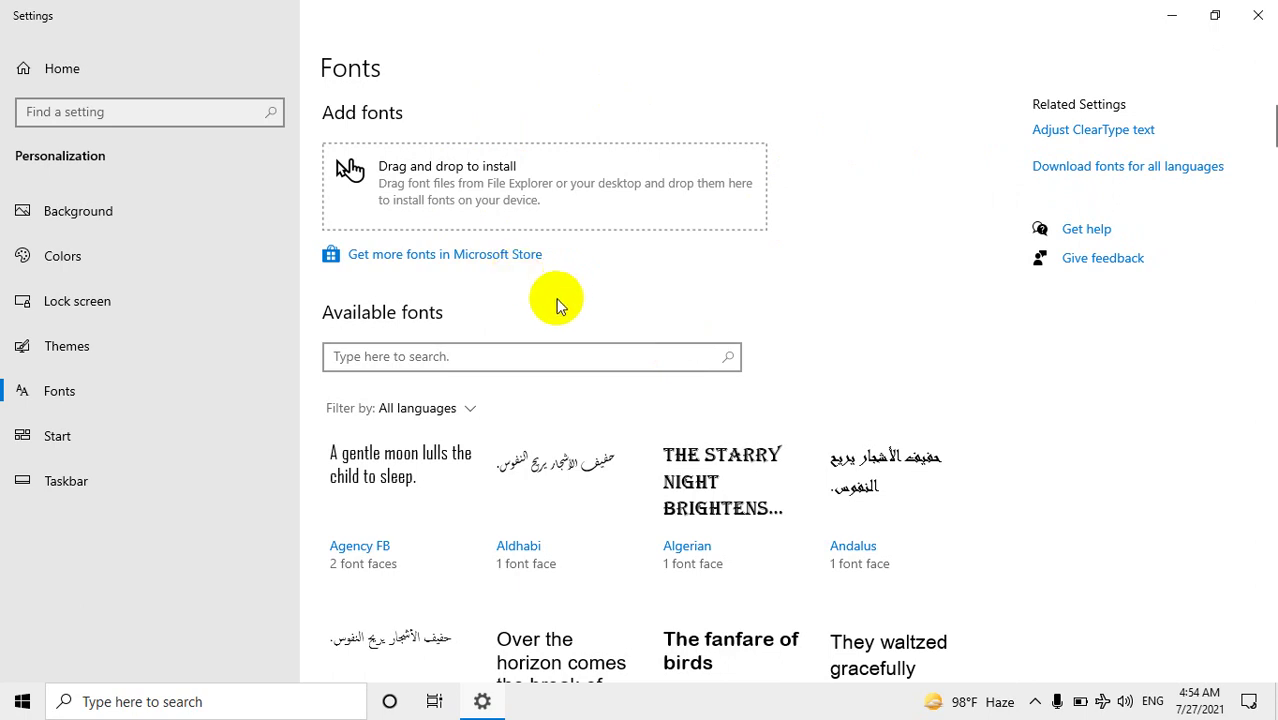
pyautogui.click(112, 410)
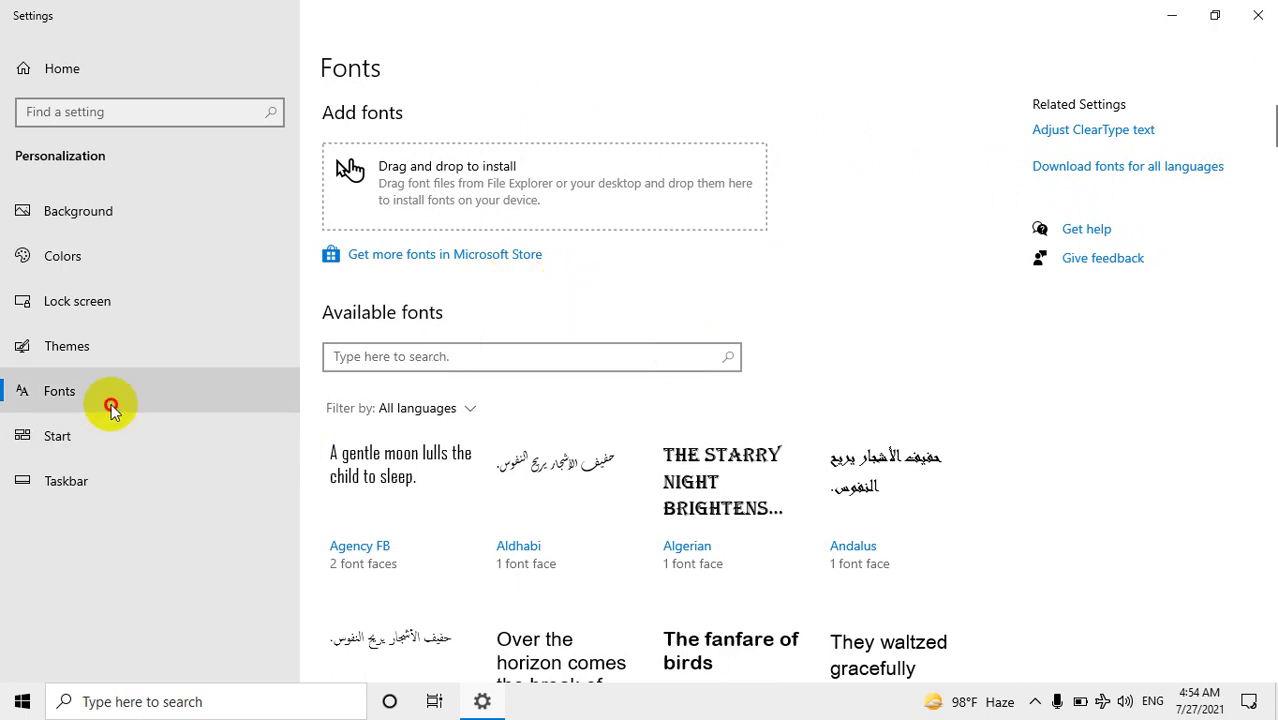
# - Open the Start page of the Personalization settings and examine the current tile layout in the Start menu
pyautogui.click(52, 440)
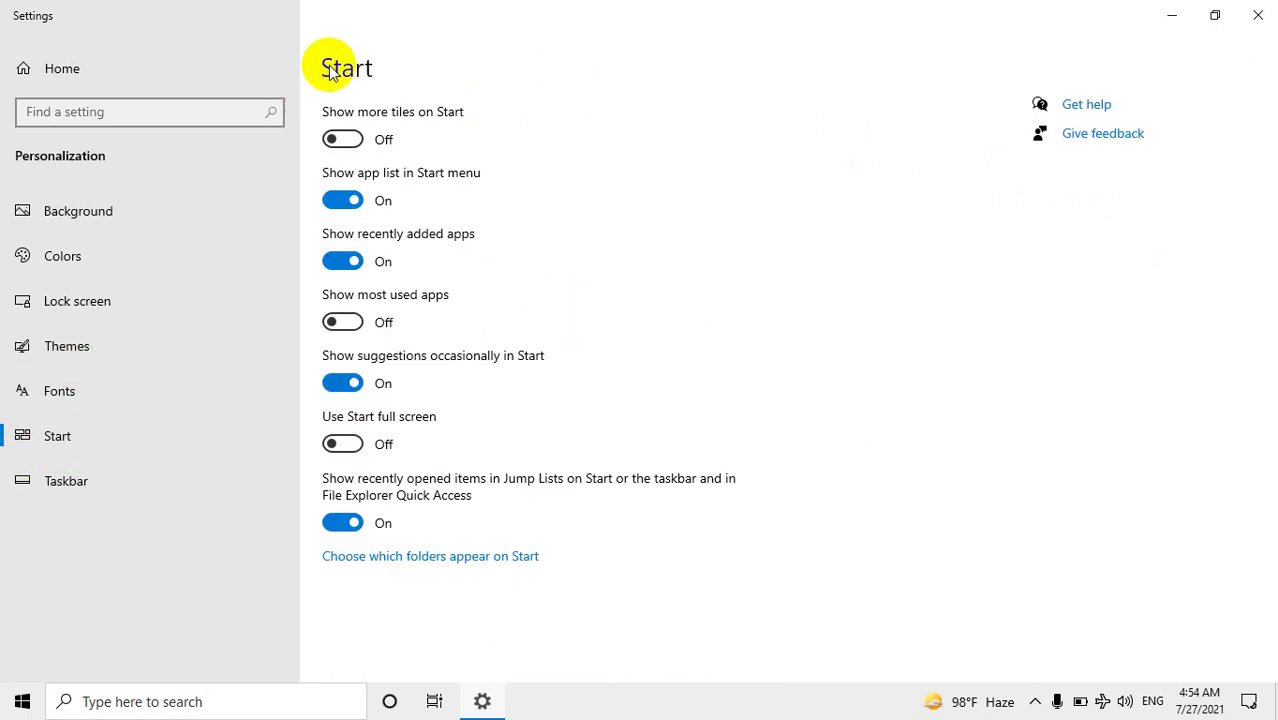
pyautogui.click(22, 701)
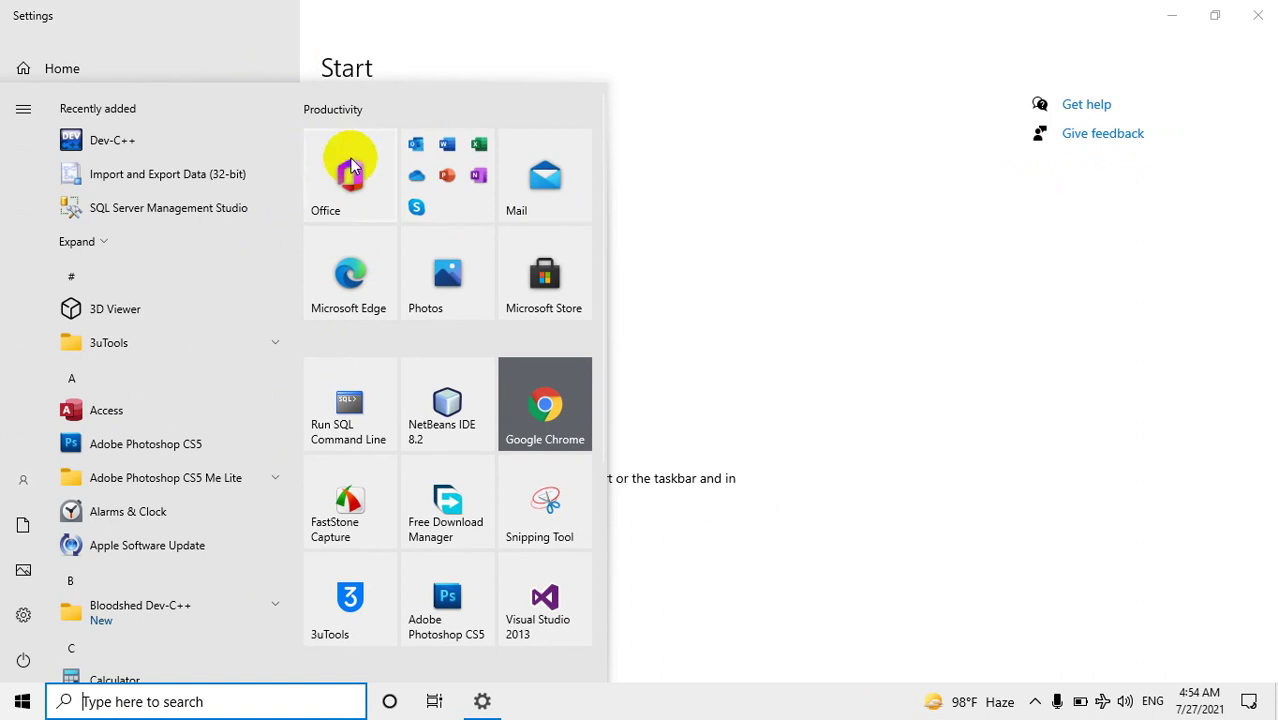
pyautogui.click(877, 182)
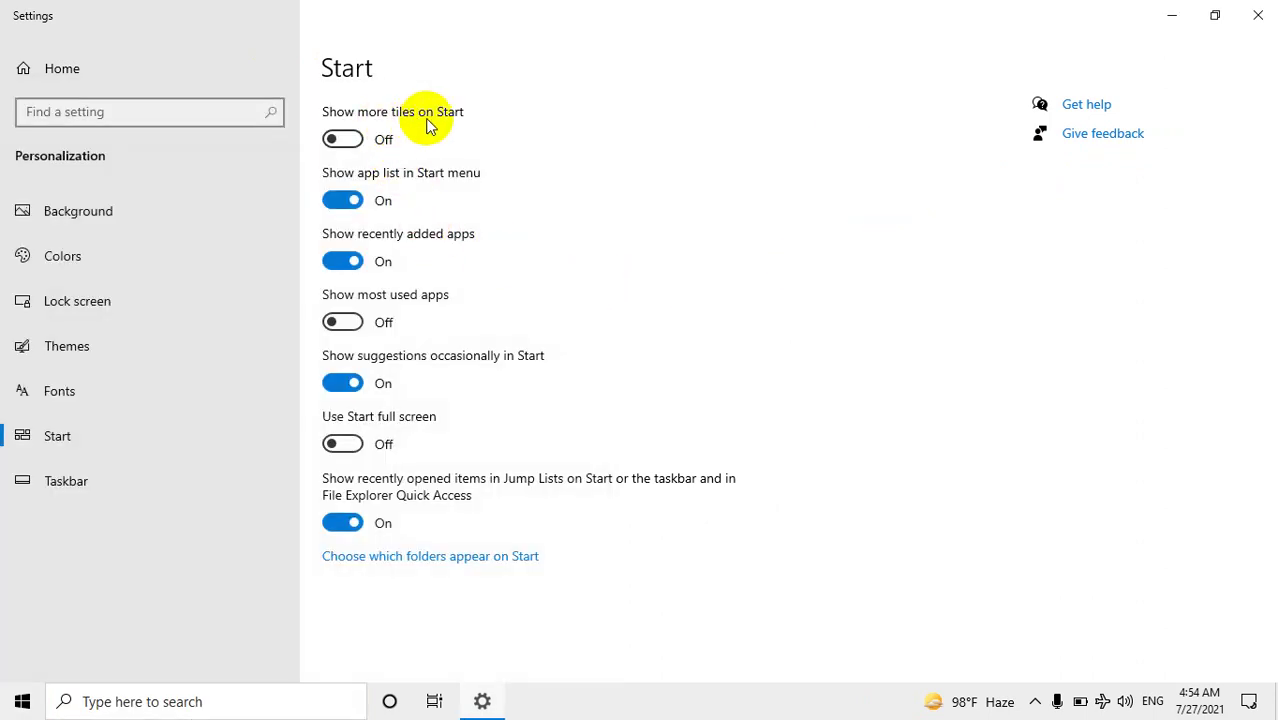
pyautogui.click(8, 703)
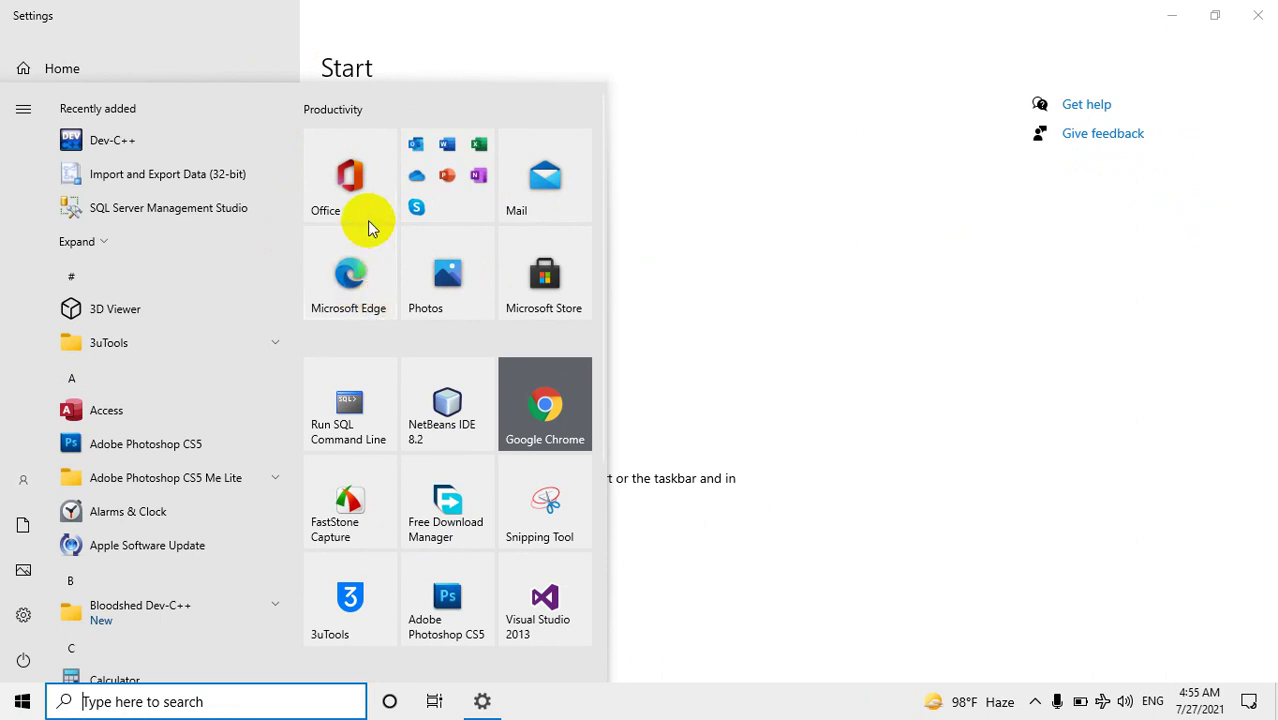
pyautogui.click(750, 190)
pyautogui.click(22, 701)
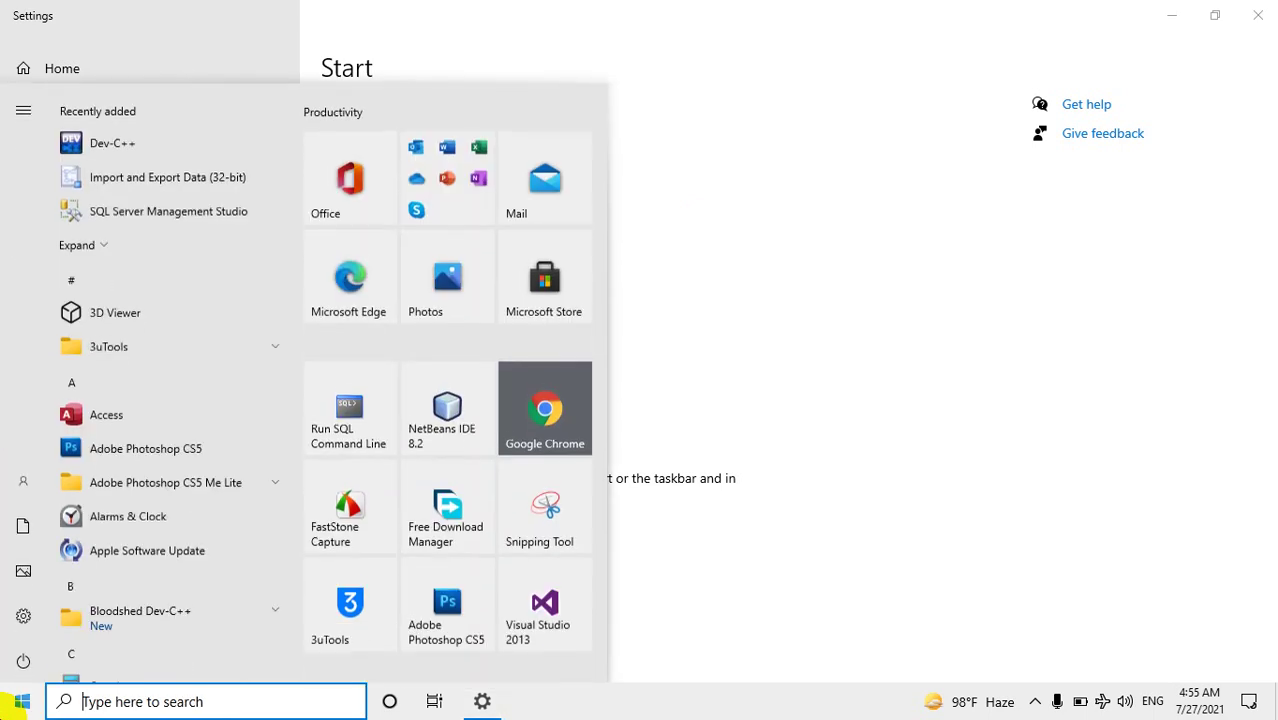
pyautogui.click(22, 701)
# - Turn on Show more tiles on Start, examine the tile area in the Start menu, and turn the option off again
pyautogui.click(360, 142)
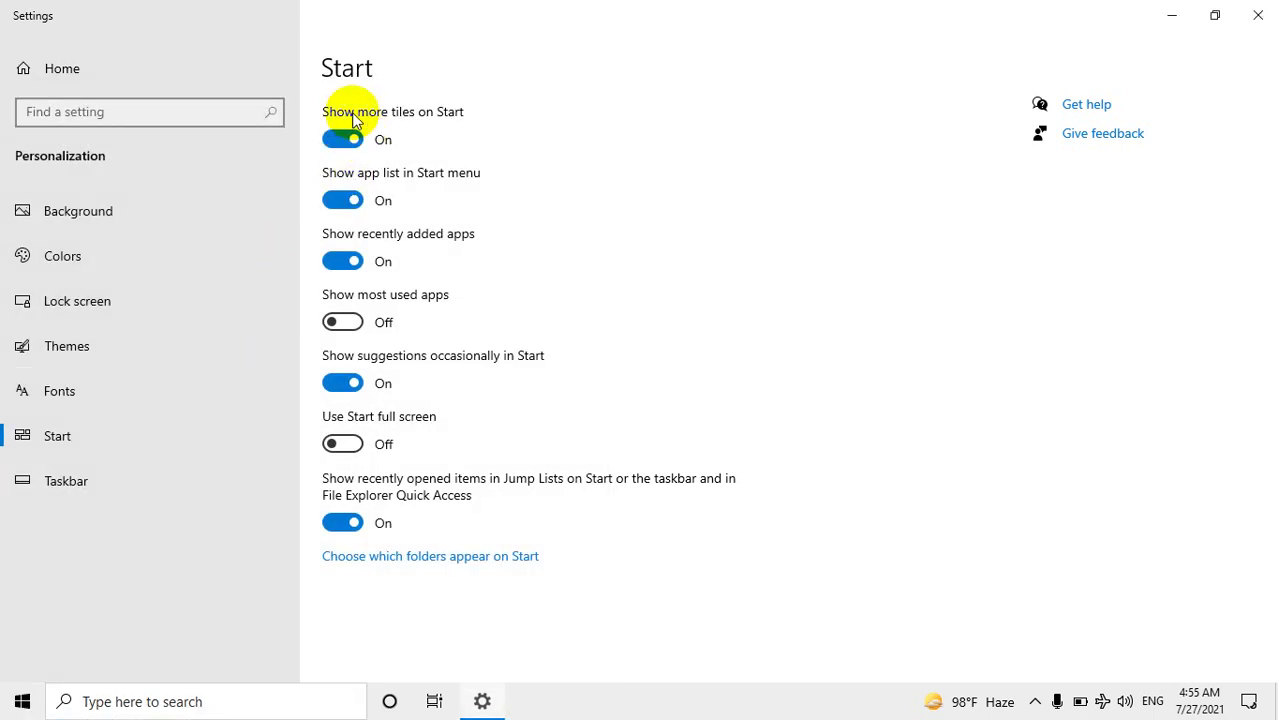
pyautogui.click(22, 701)
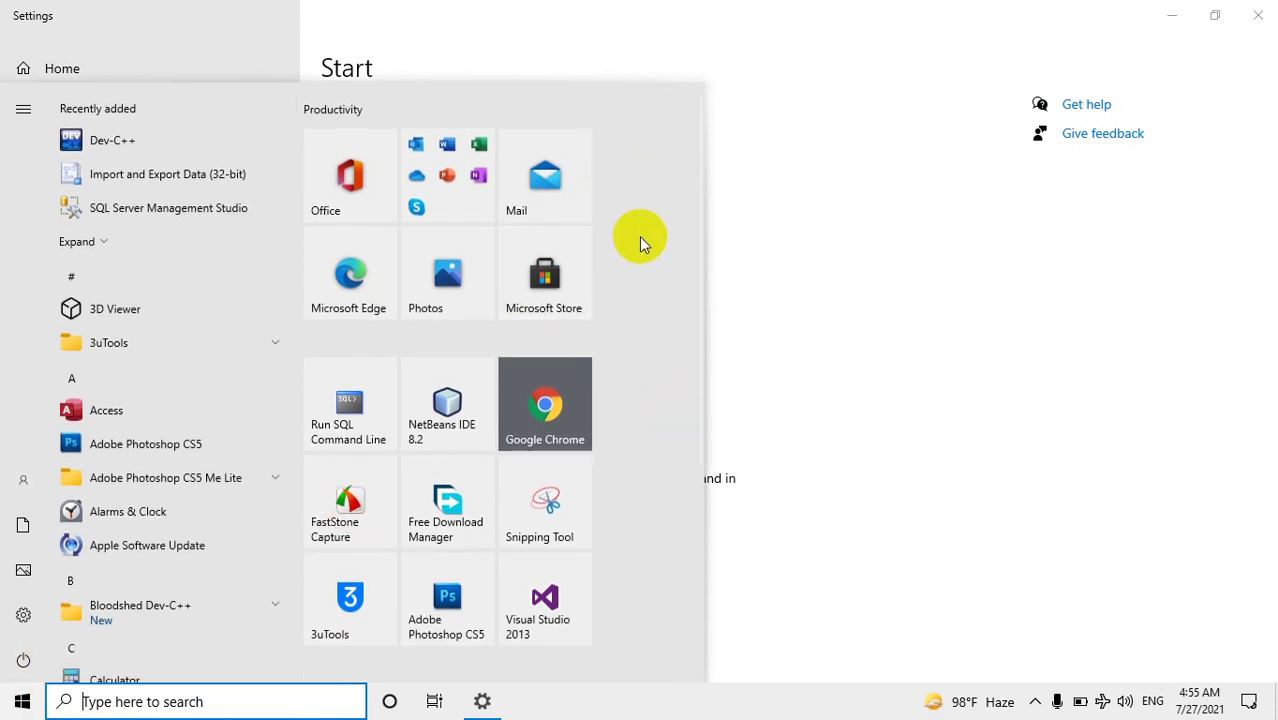
pyautogui.scroll(-4, 640, 221)
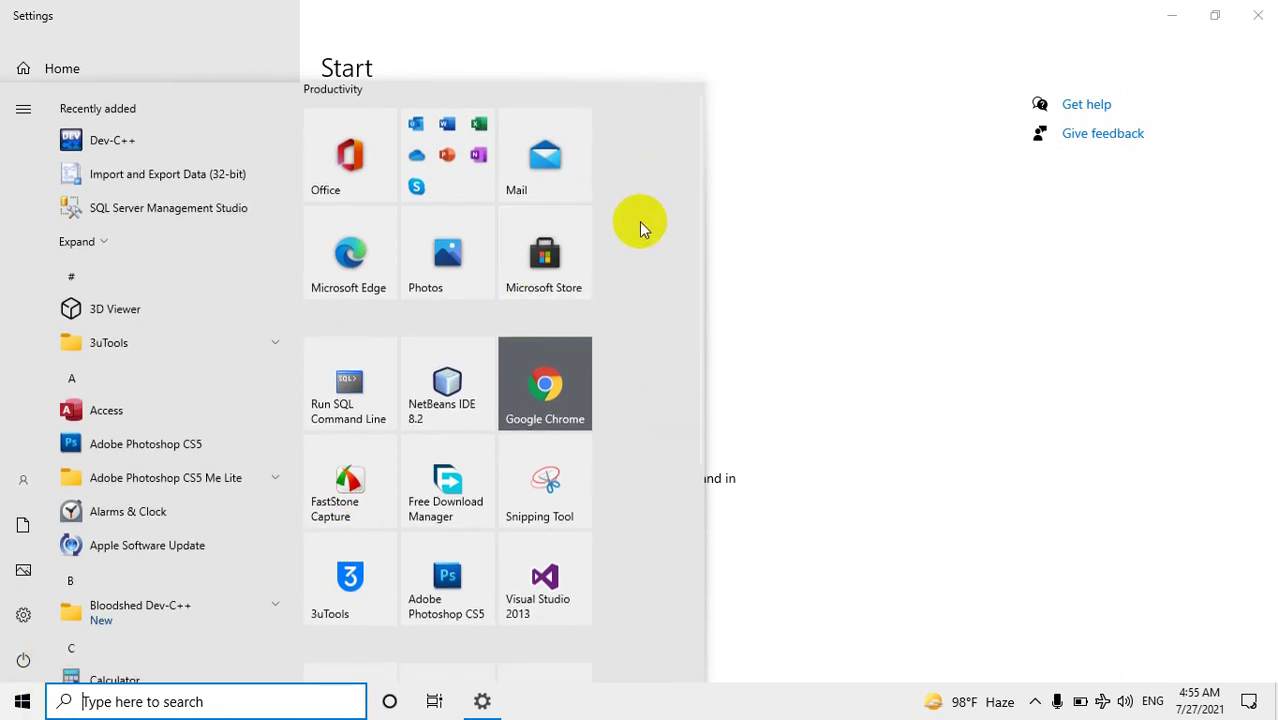
pyautogui.scroll(4, 639, 221)
pyautogui.scroll(-3, 637, 222)
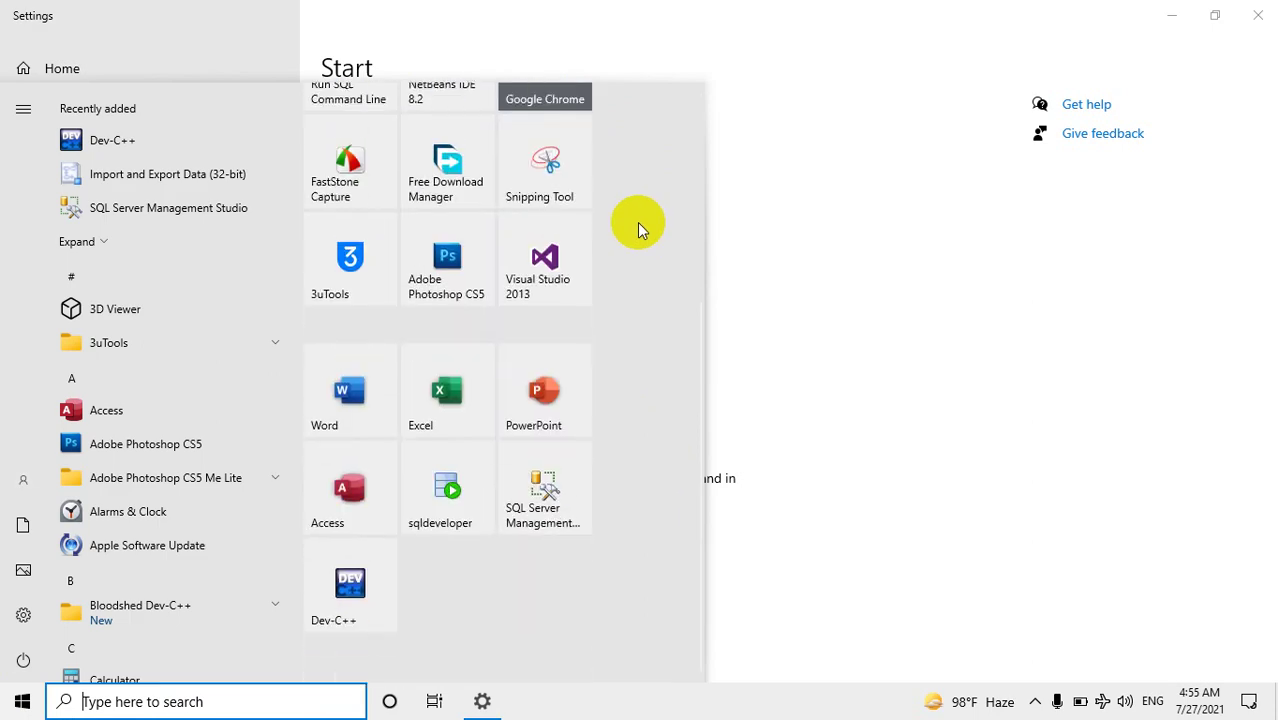
pyautogui.scroll(3, 768, 172)
pyautogui.click(768, 172)
pyautogui.click(343, 140)
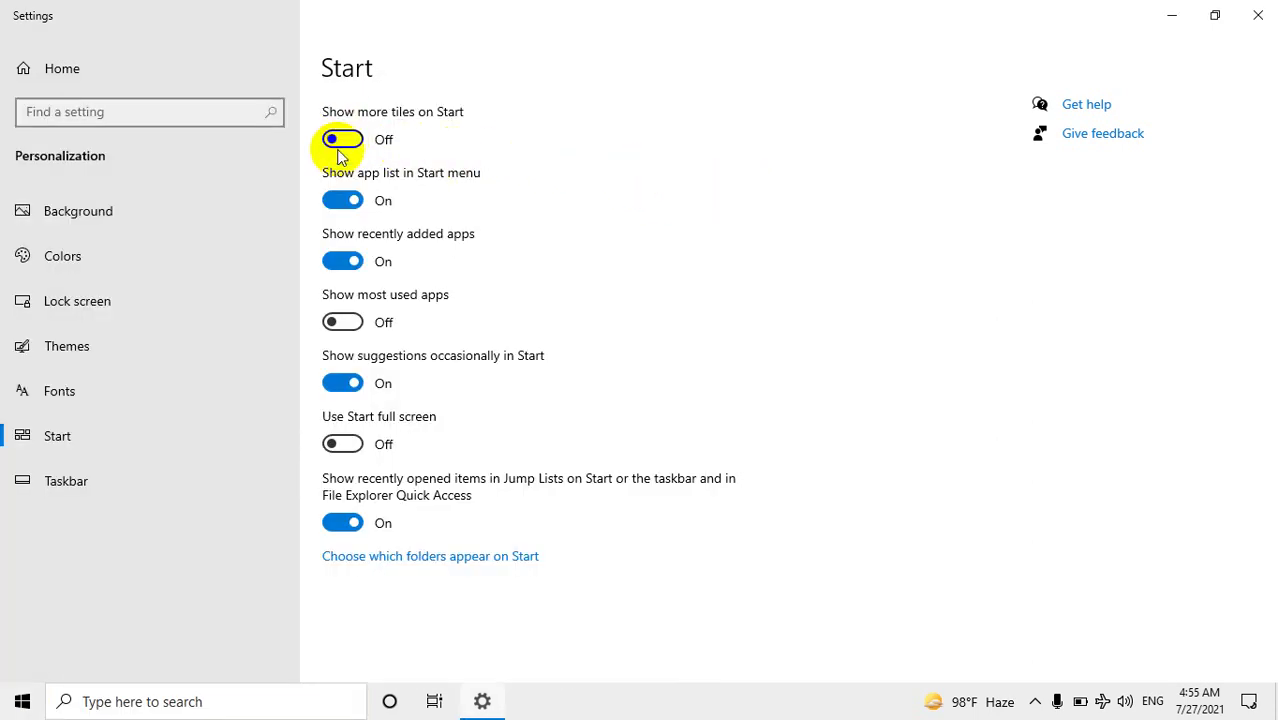
# - Examine the tile area and browse the full app list in the Start menu
pyautogui.press('super')
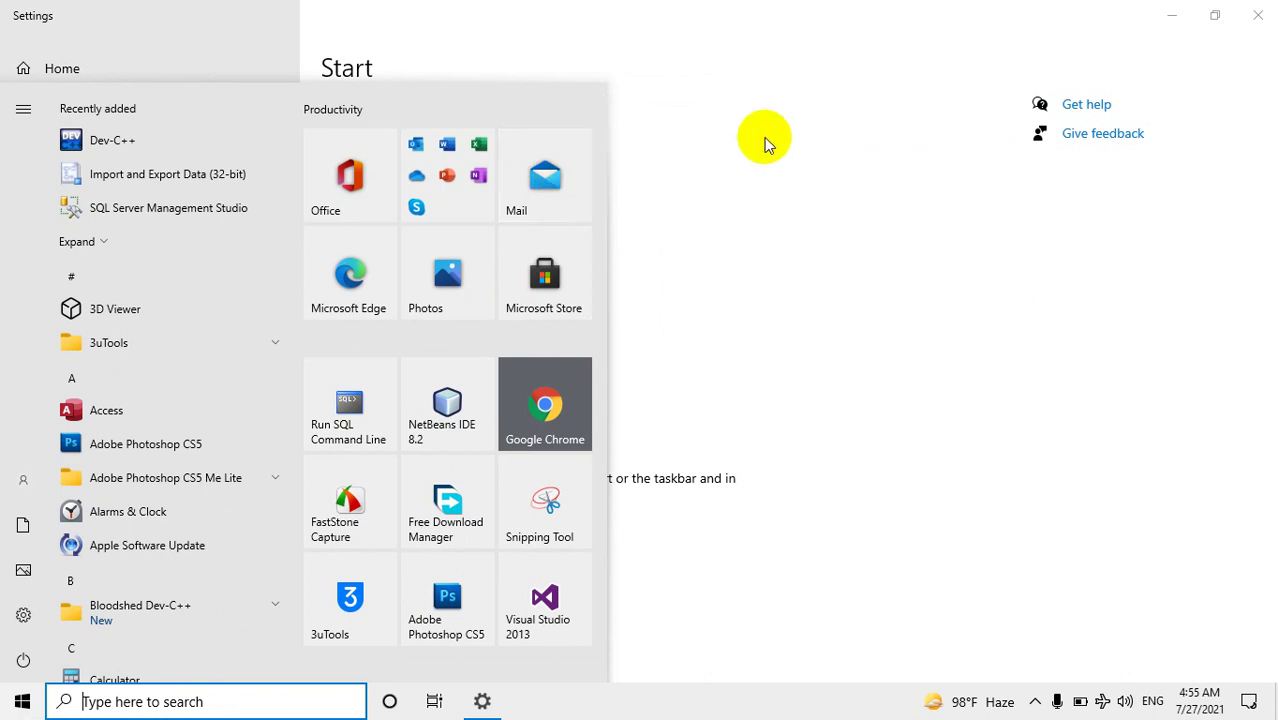
pyautogui.click(770, 168)
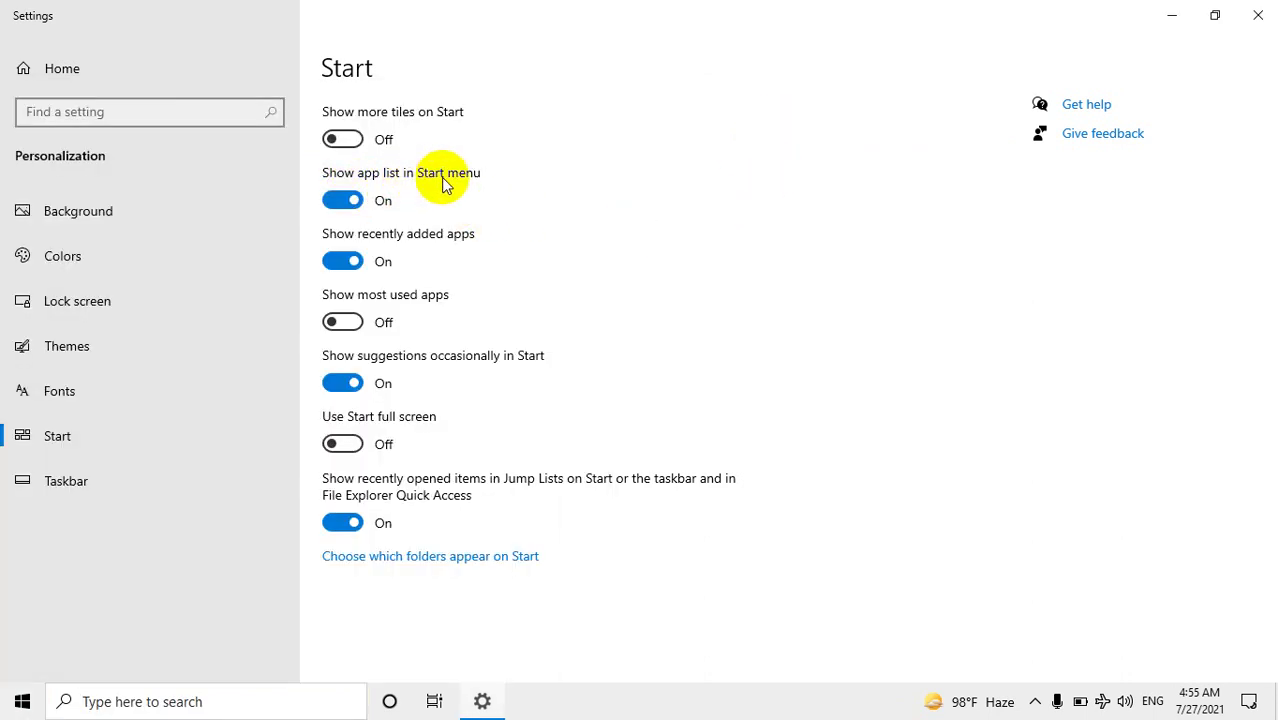
pyautogui.click(22, 701)
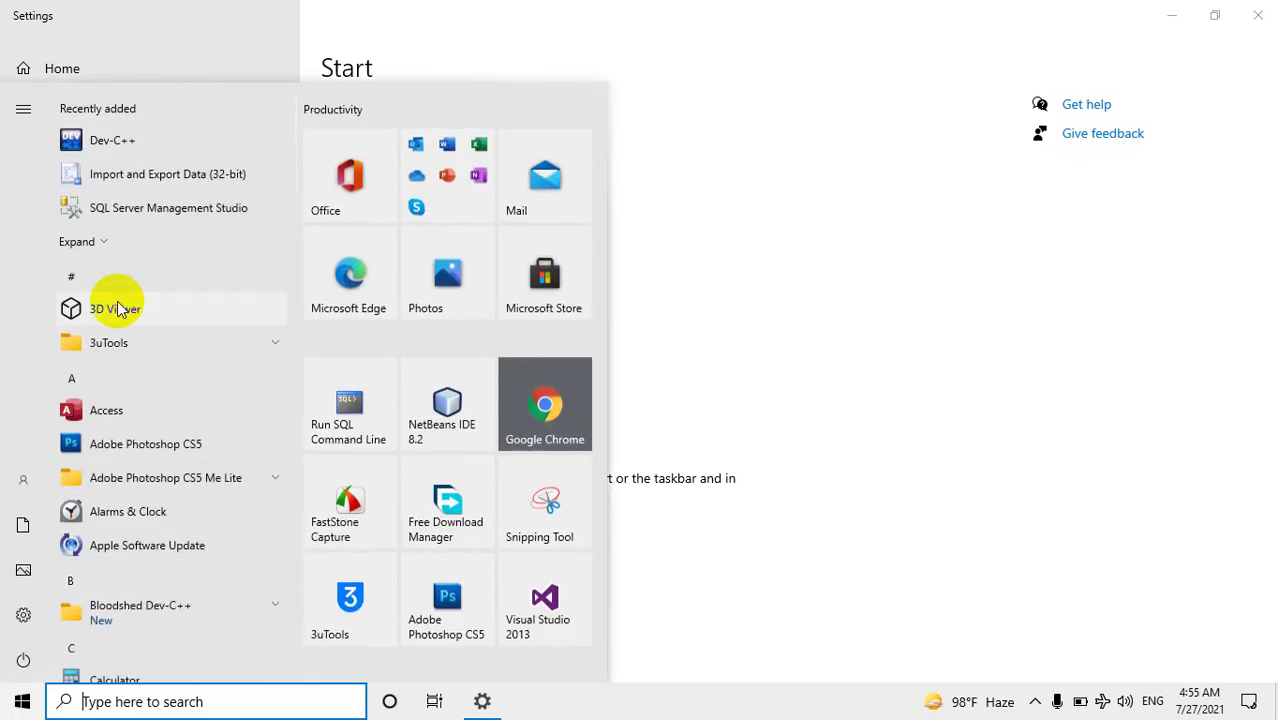
pyautogui.scroll(-5, 163, 457)
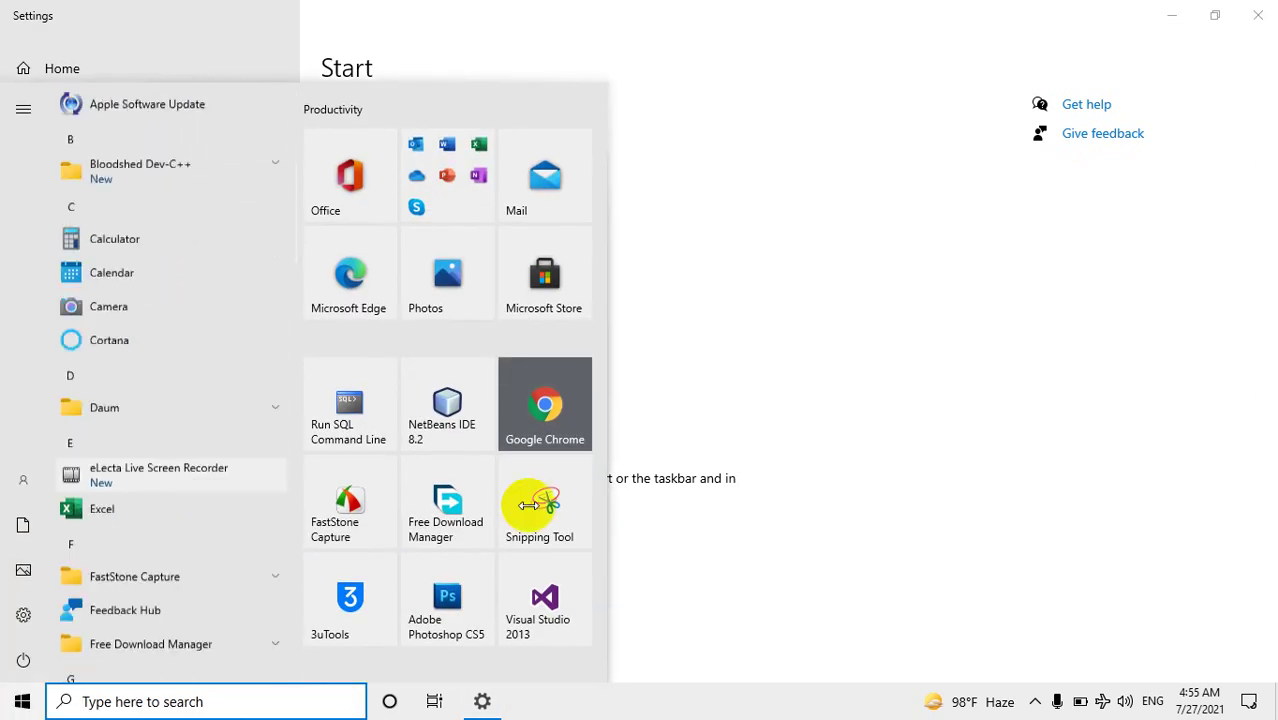
pyautogui.click(740, 430)
# - Turn off Show app list in Start menu, examine the Start menu, and turn the option back on
pyautogui.click(338, 203)
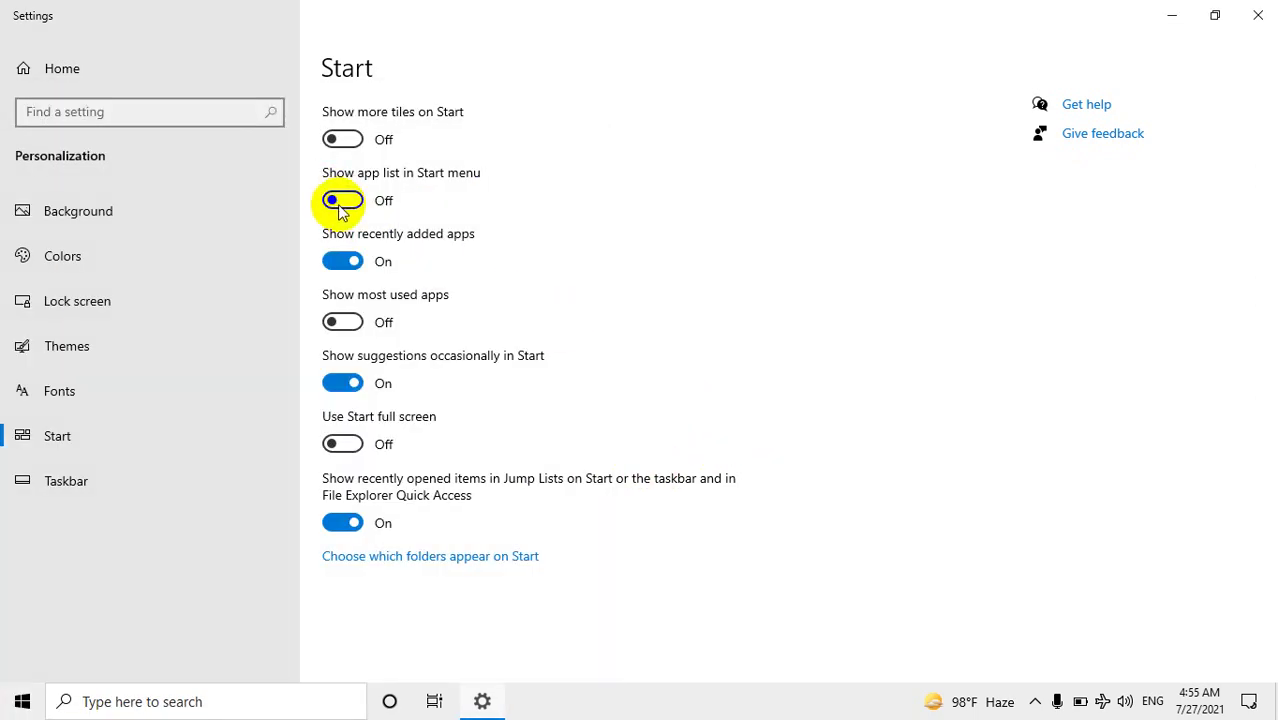
pyautogui.click(22, 701)
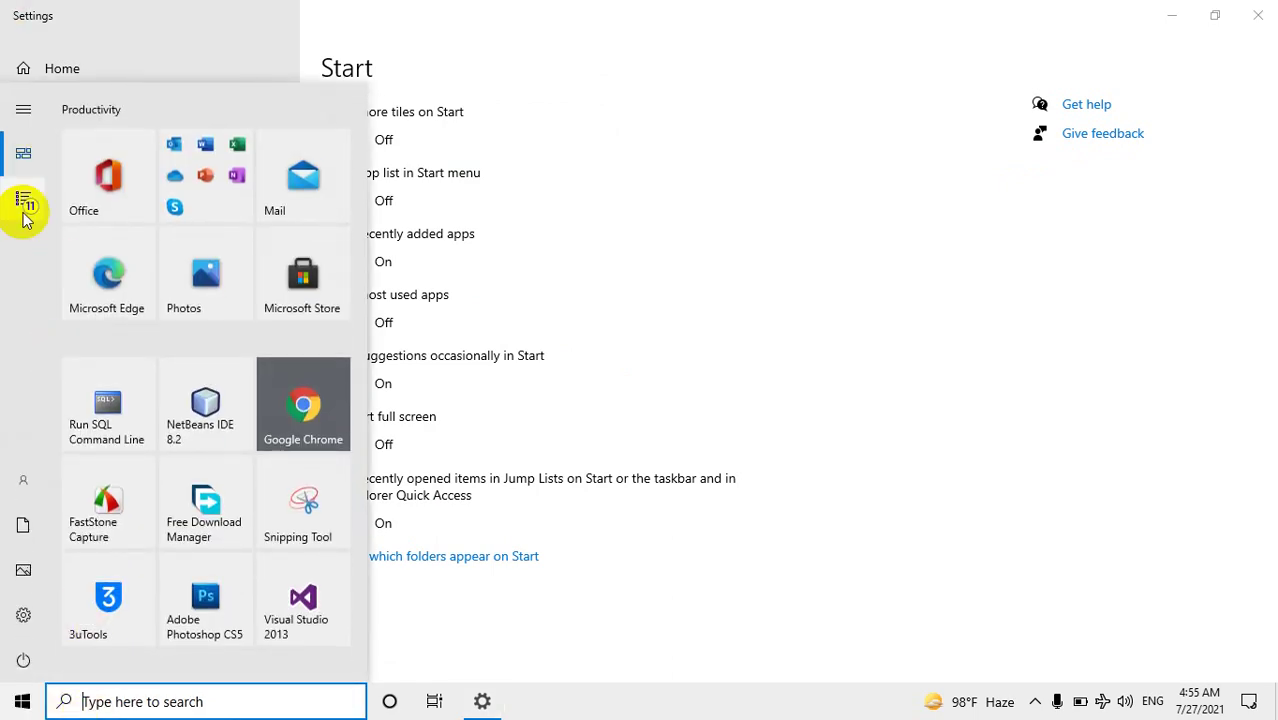
pyautogui.click(740, 233)
pyautogui.click(350, 202)
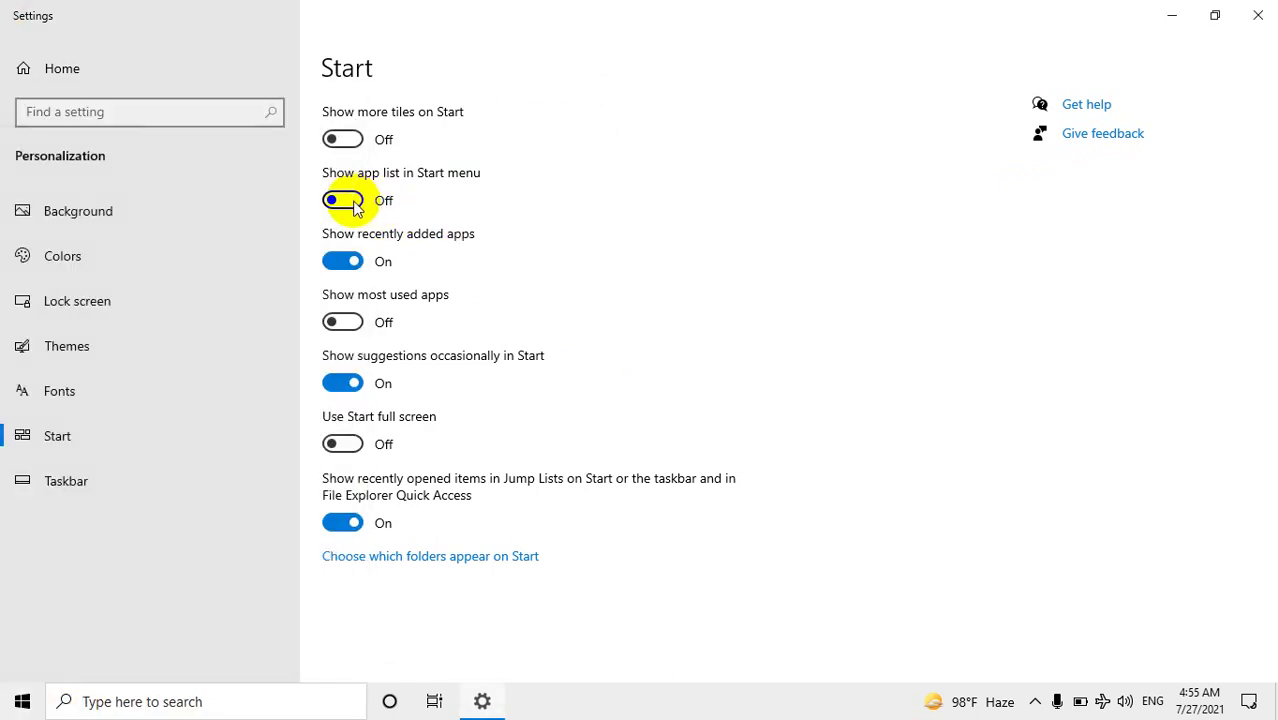
pyautogui.click(20, 701)
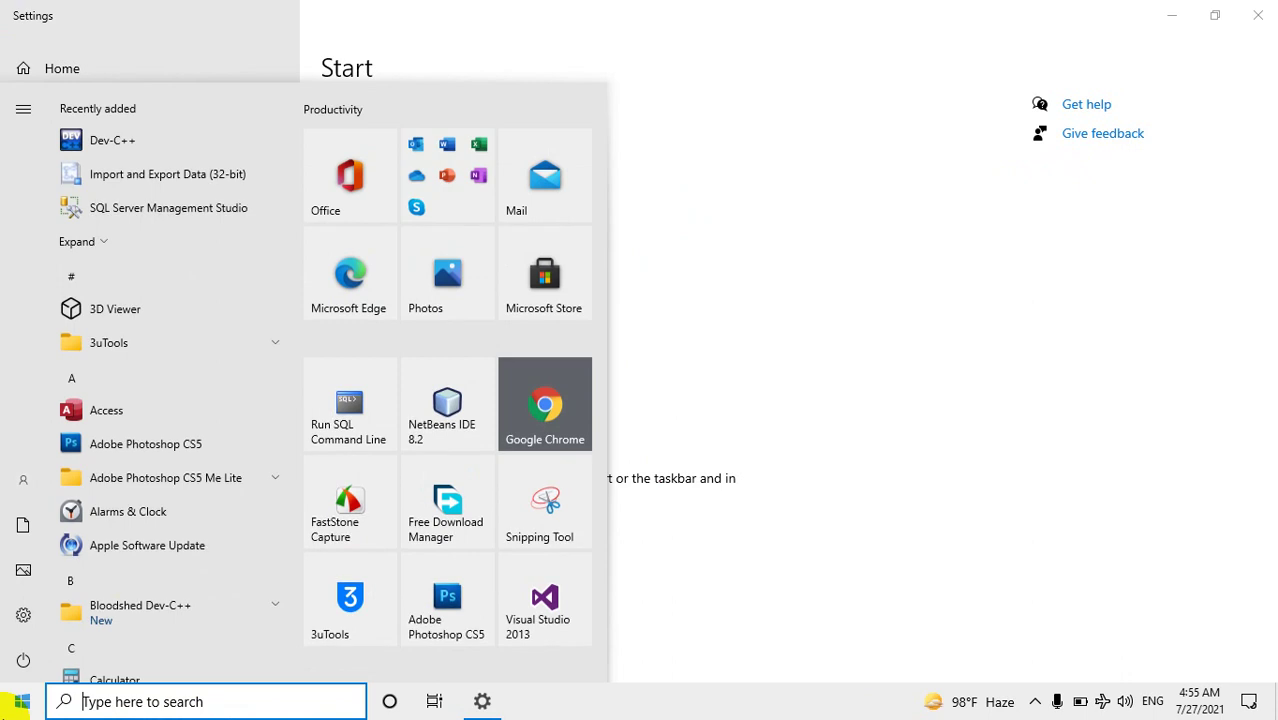
pyautogui.click(791, 246)
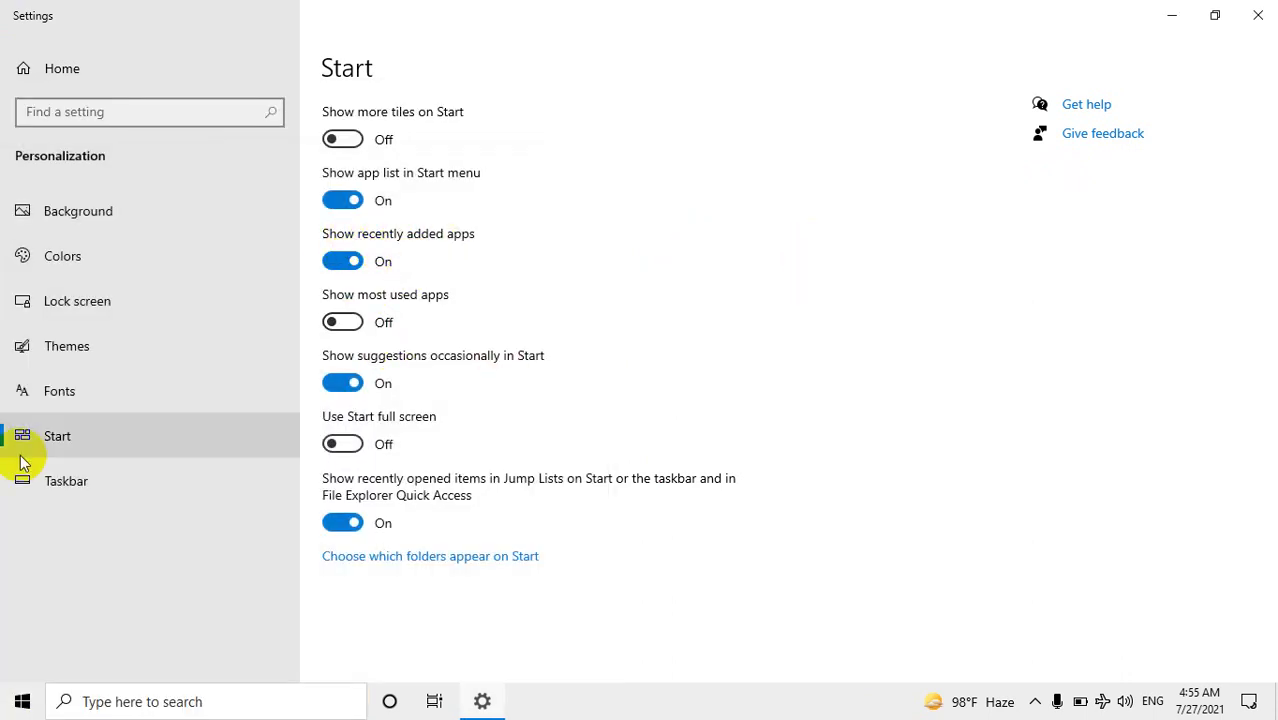
# - Turn off Show recently added apps, compare the Start menu before and after the change, and turn the option back on
pyautogui.click(18, 703)
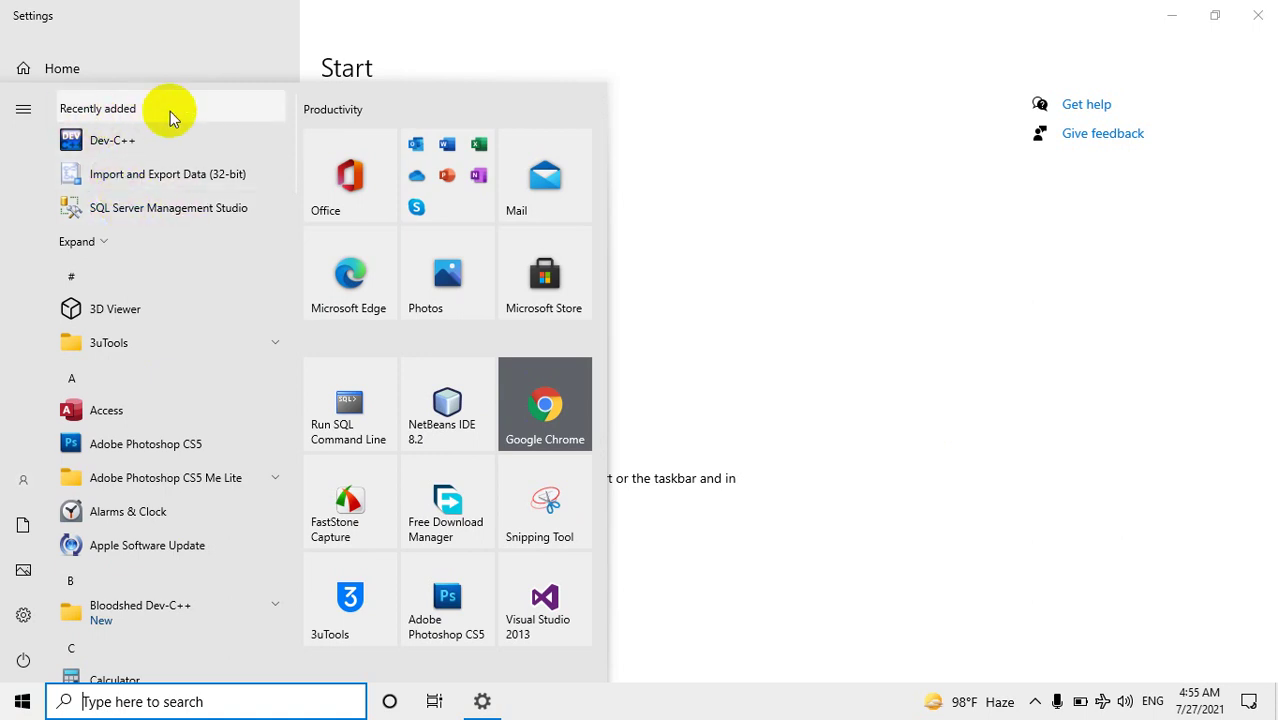
pyautogui.click(870, 258)
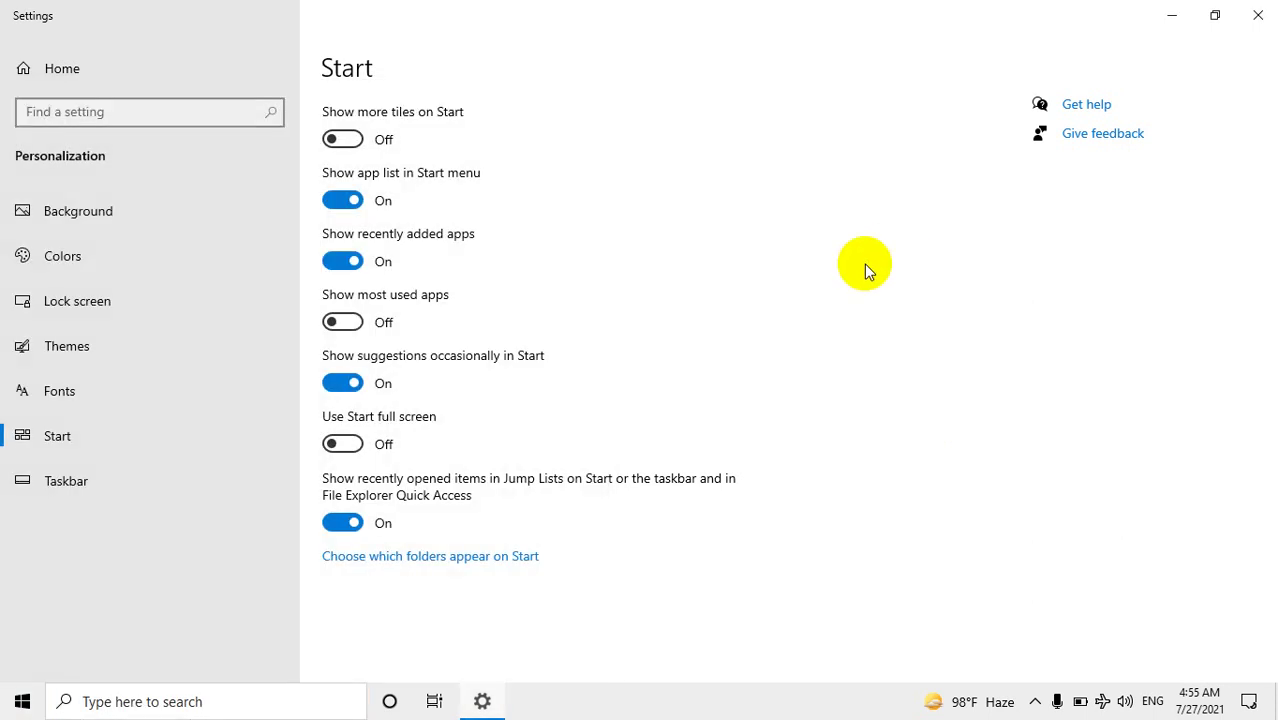
pyautogui.click(342, 261)
pyautogui.click(22, 701)
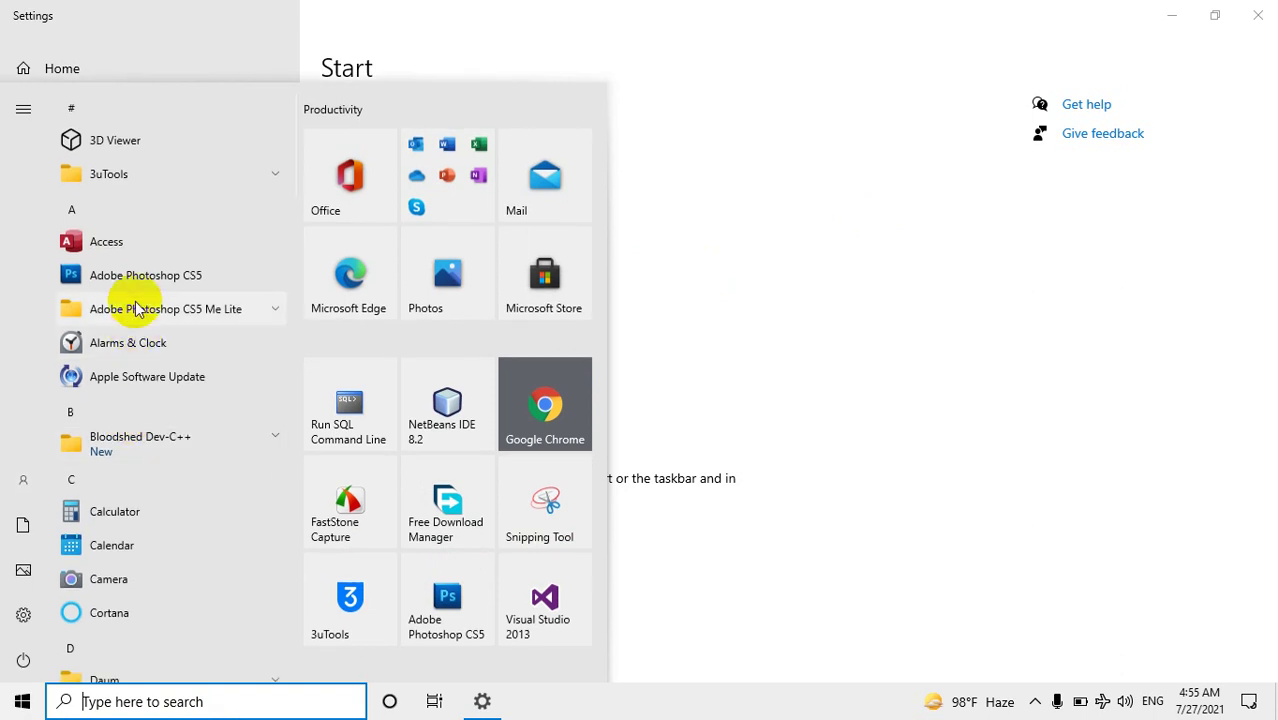
pyautogui.click(771, 246)
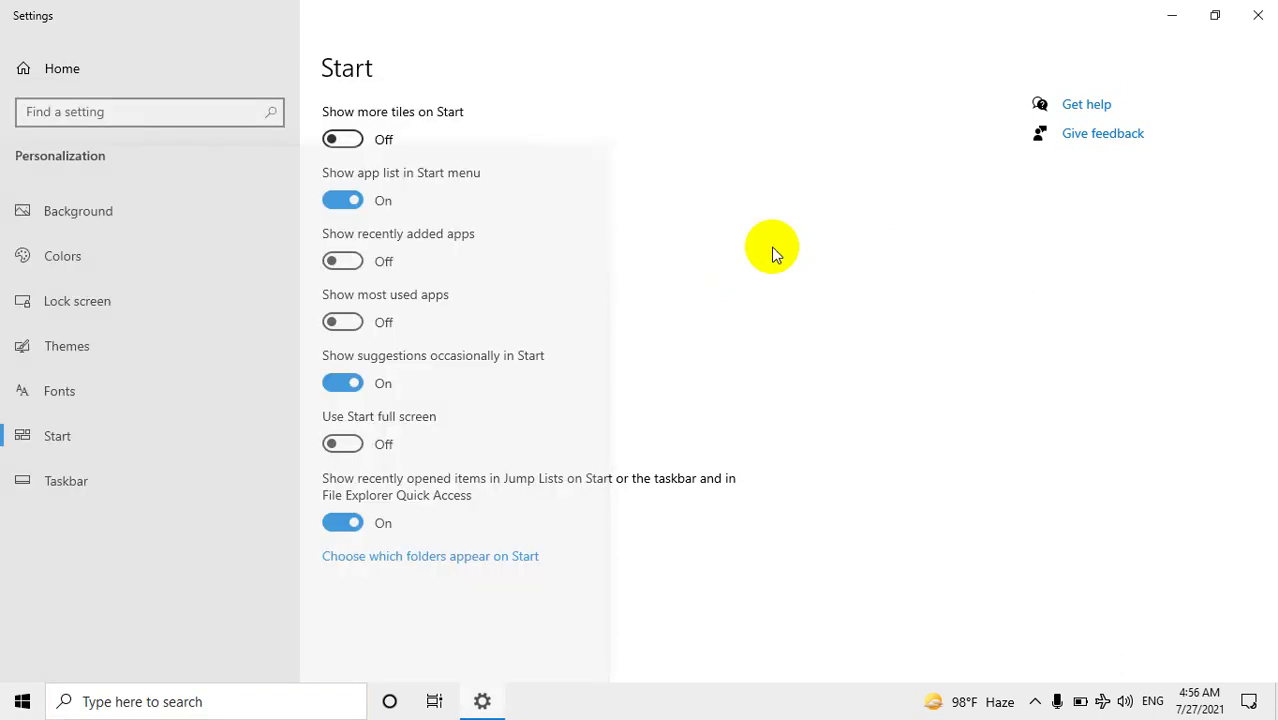
pyautogui.click(343, 261)
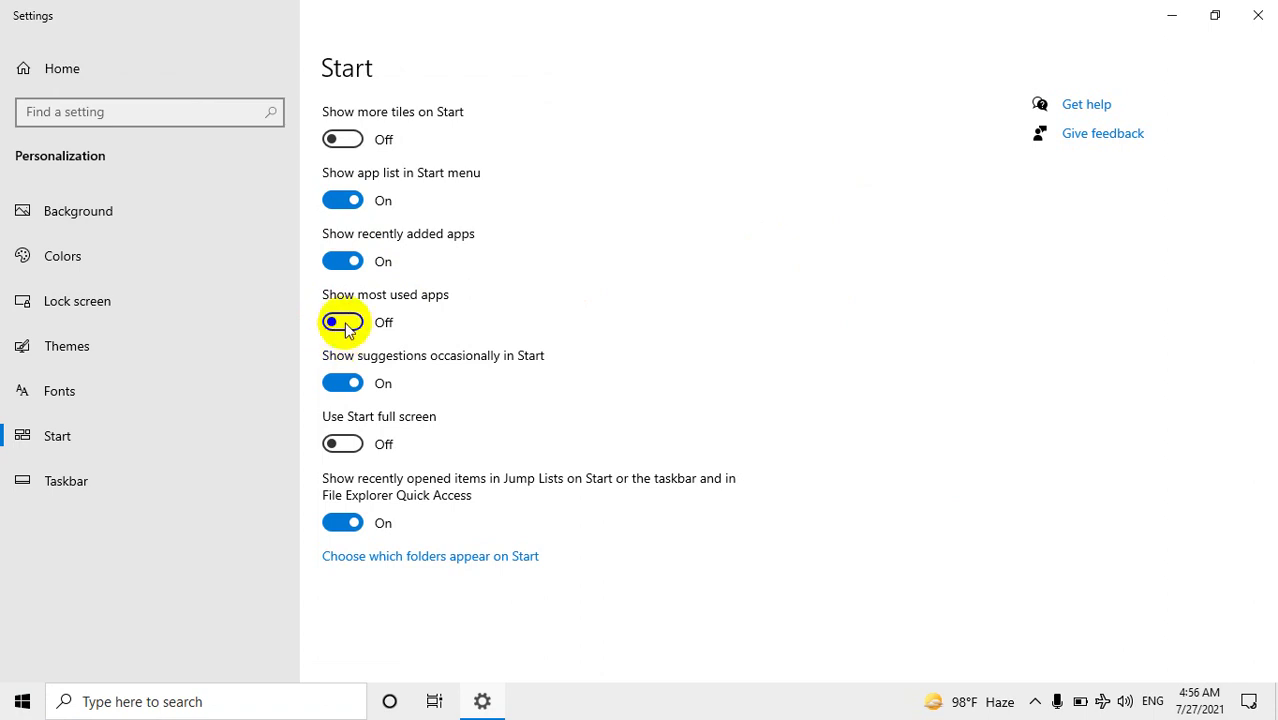
# - With Show most used apps on, examine the Most used group in the Start menu, and turn the option off and recheck
pyautogui.click(22, 701)
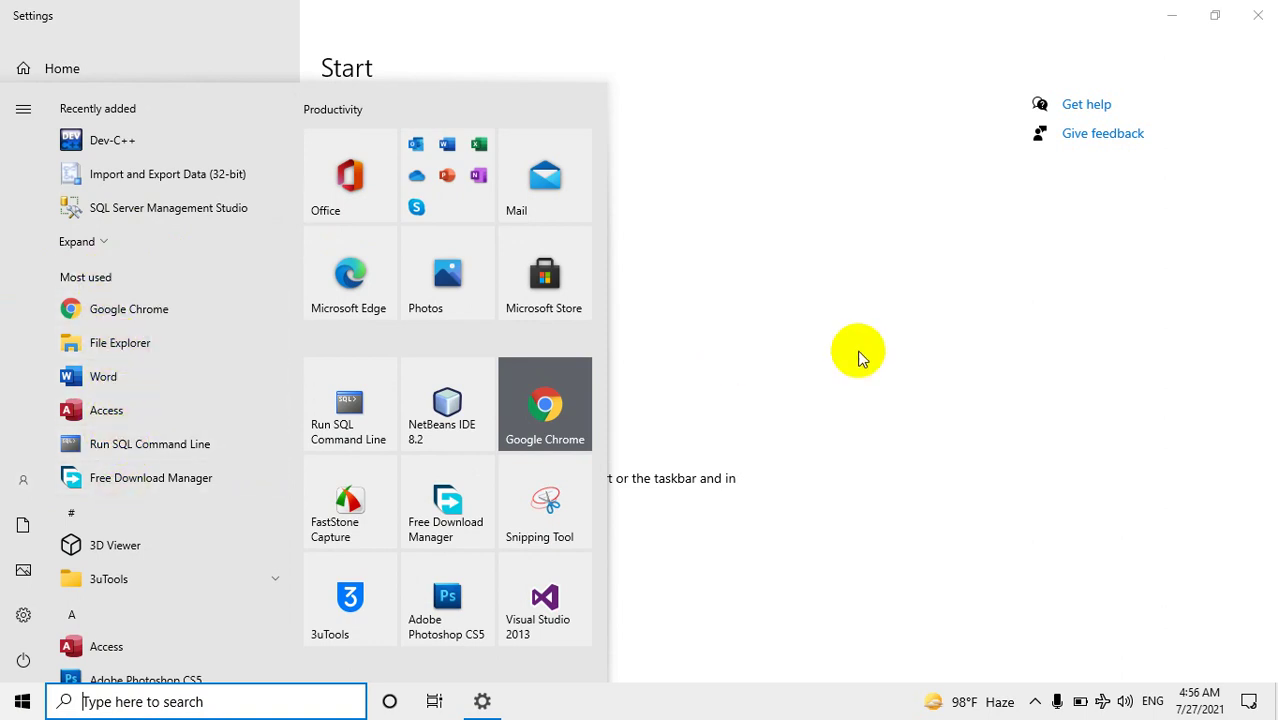
pyautogui.click(888, 345)
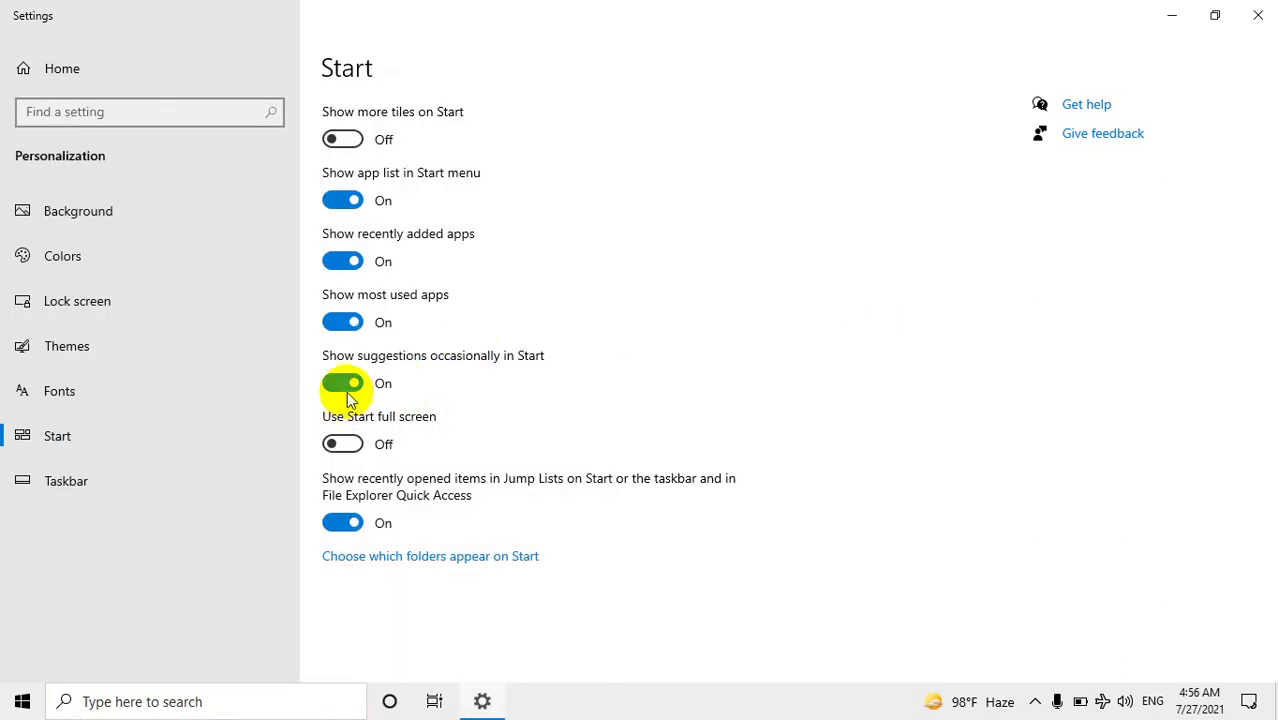
pyautogui.click(342, 321)
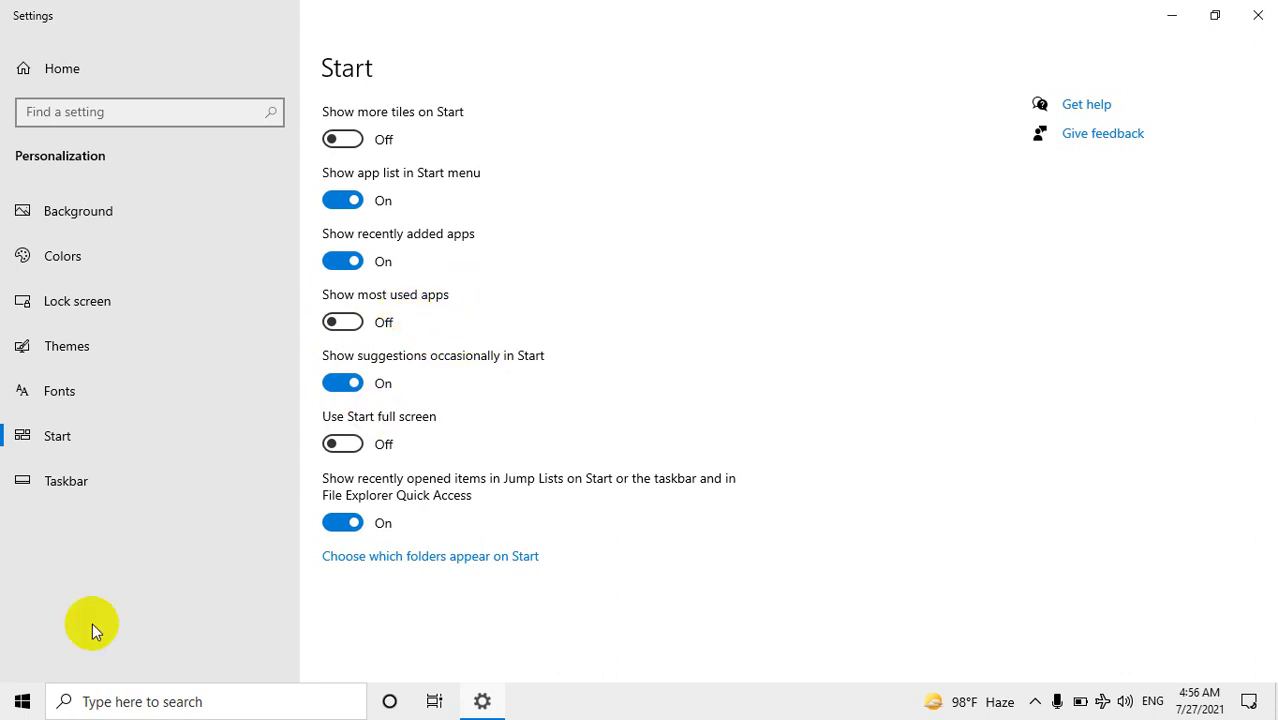
pyautogui.click(22, 701)
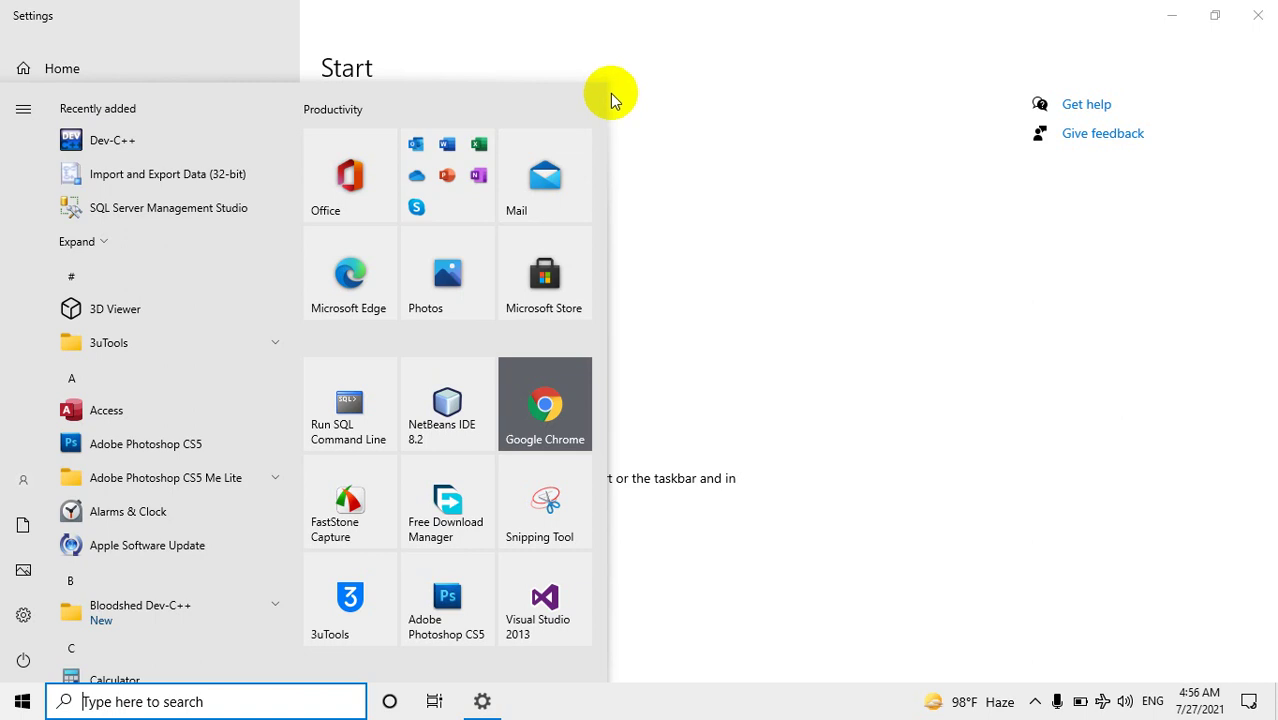
pyautogui.click(693, 204)
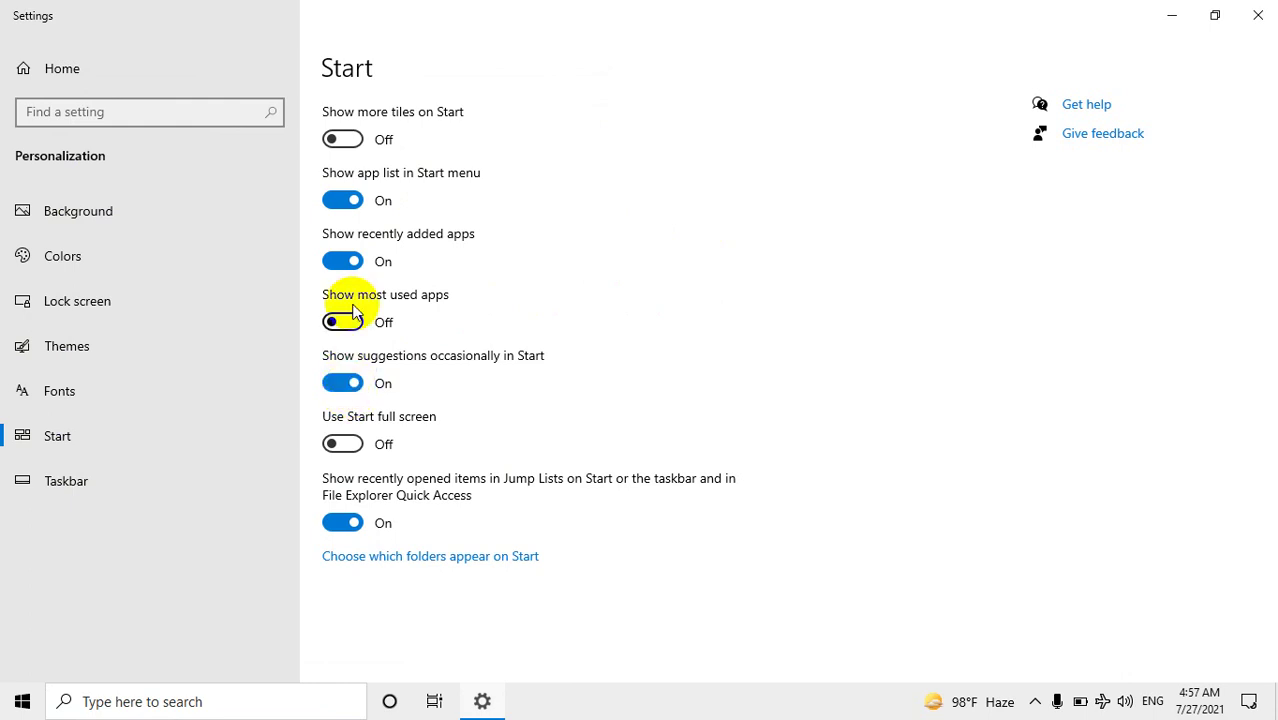
# - Turn off Show app list in Start menu again and check the resulting Start menu layout
pyautogui.click(342, 201)
pyautogui.click(22, 701)
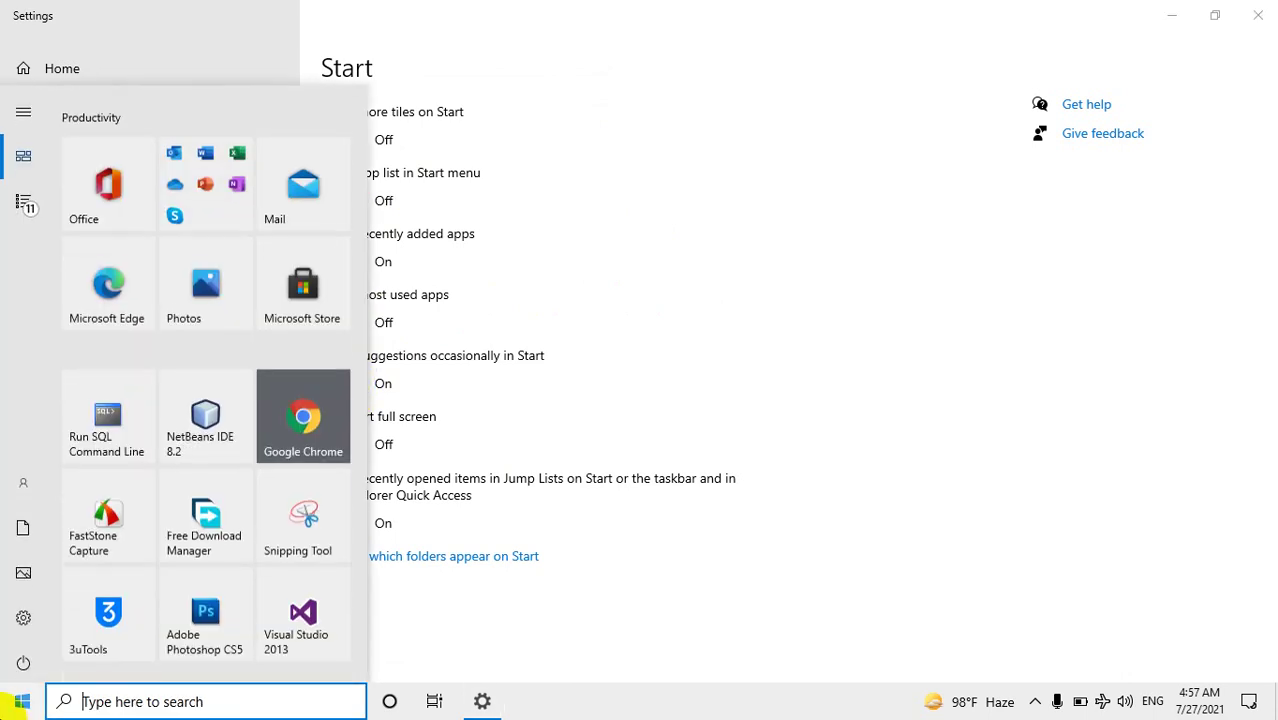
pyautogui.click(22, 701)
pyautogui.click(343, 323)
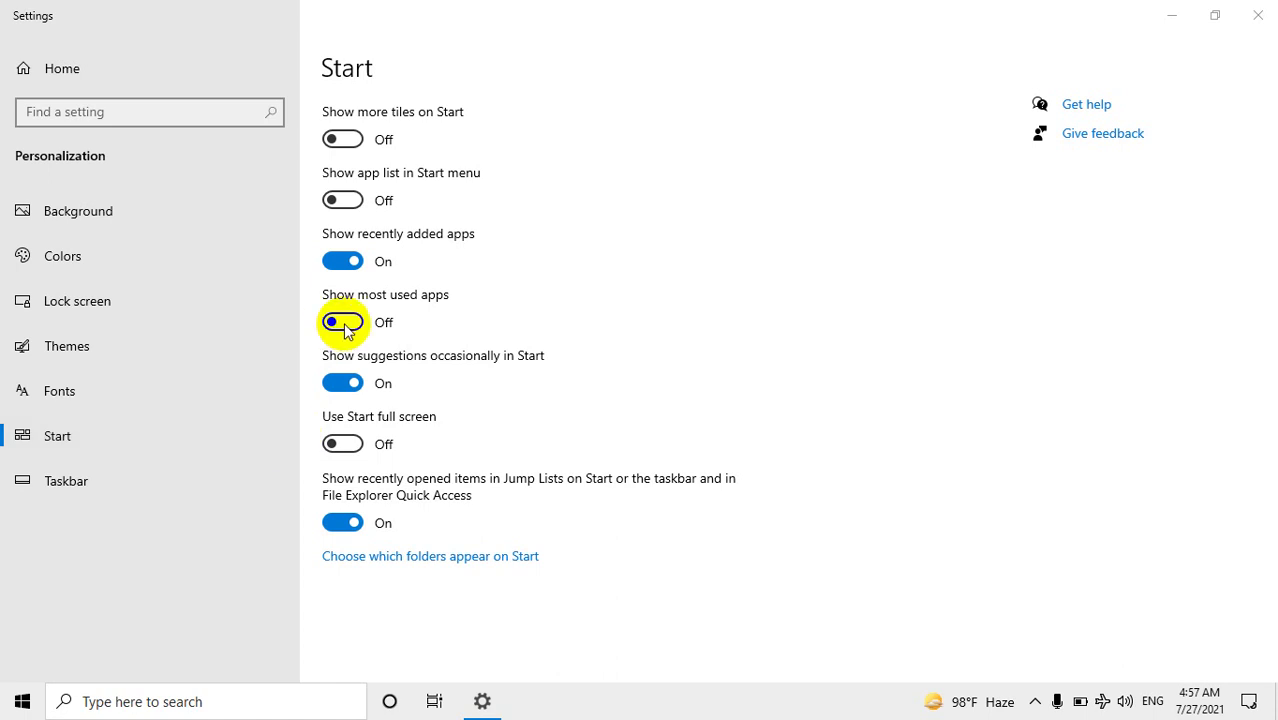
# - Turn off Show suggestions occasionally in Start, check the Start menu, and turn both the suggestions and the app list back on
pyautogui.click(342, 383)
pyautogui.click(22, 701)
pyautogui.click(22, 701)
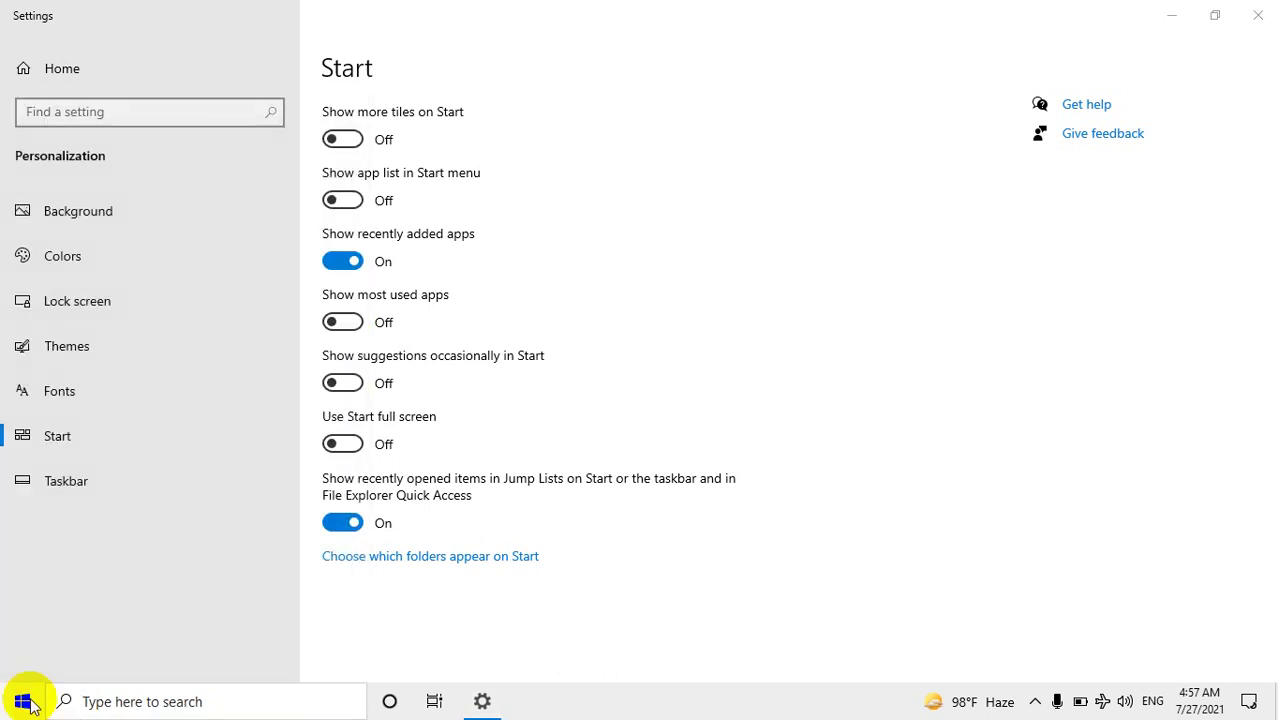
pyautogui.click(342, 383)
pyautogui.click(349, 200)
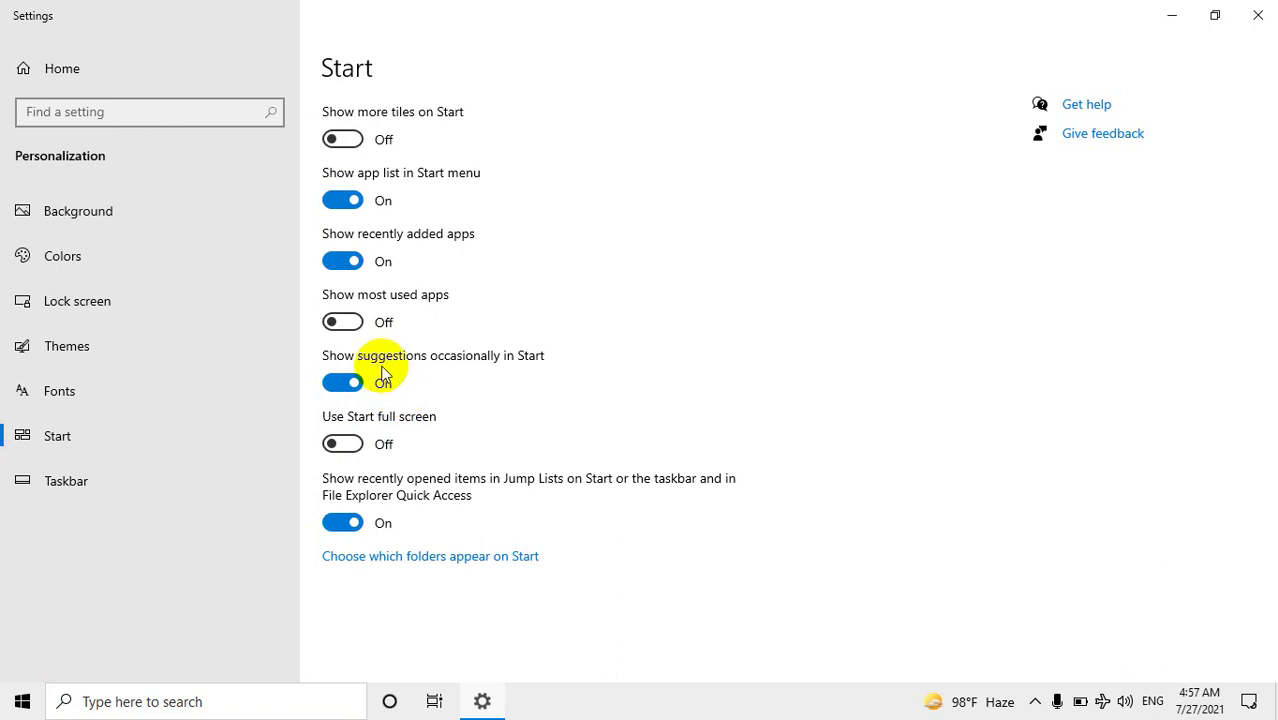
# - Turn on Use Start full screen, examine the full-screen Start menu, and turn the option off again
pyautogui.click(354, 450)
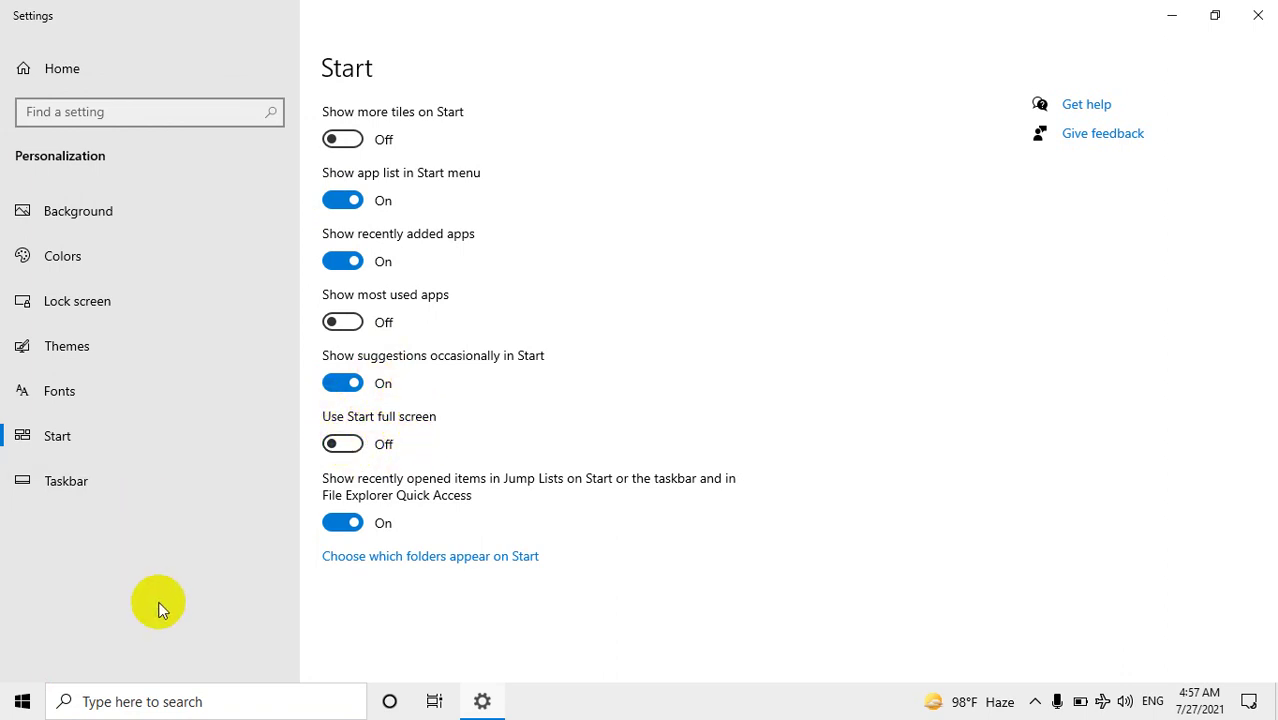
pyautogui.click(15, 705)
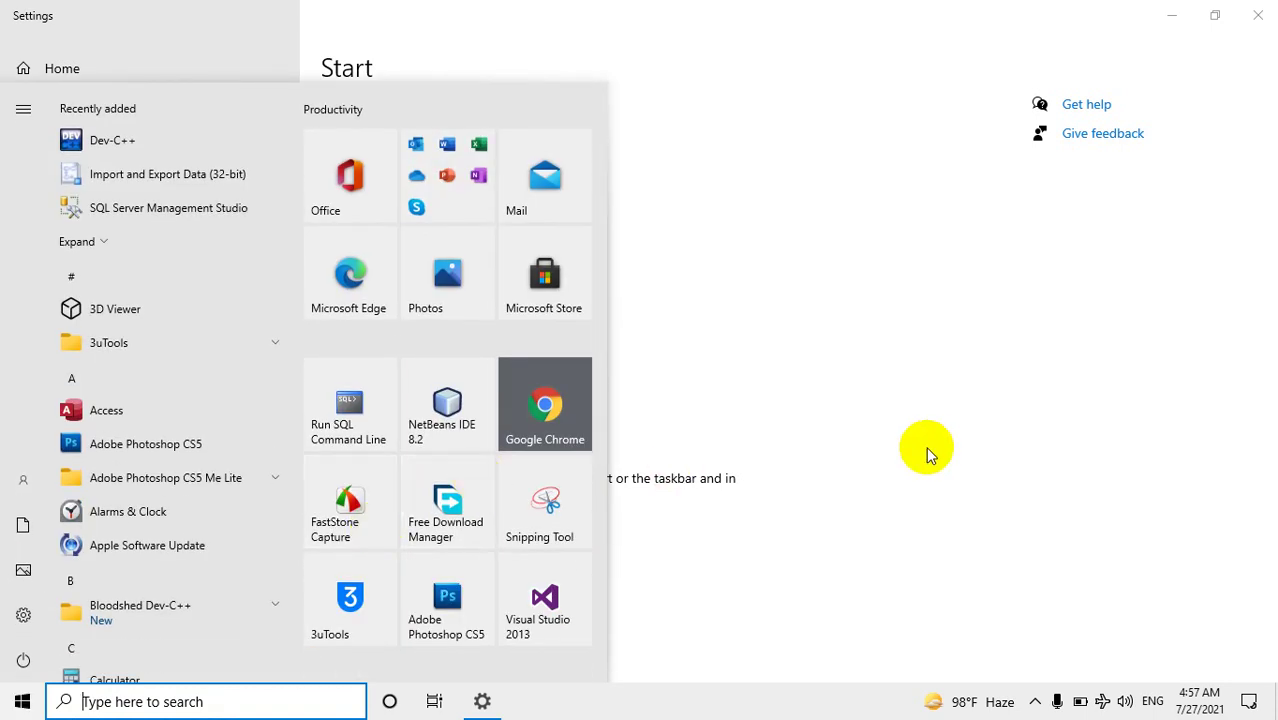
pyautogui.click(926, 446)
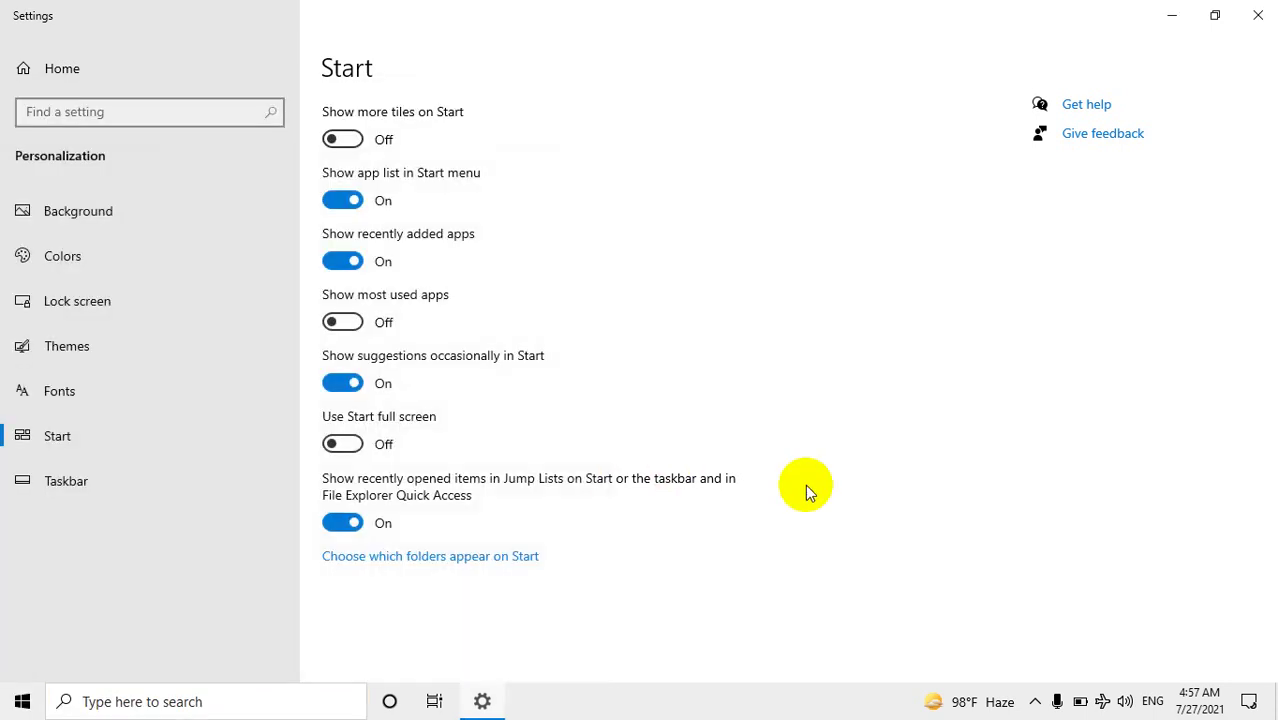
pyautogui.click(342, 444)
pyautogui.click(6, 708)
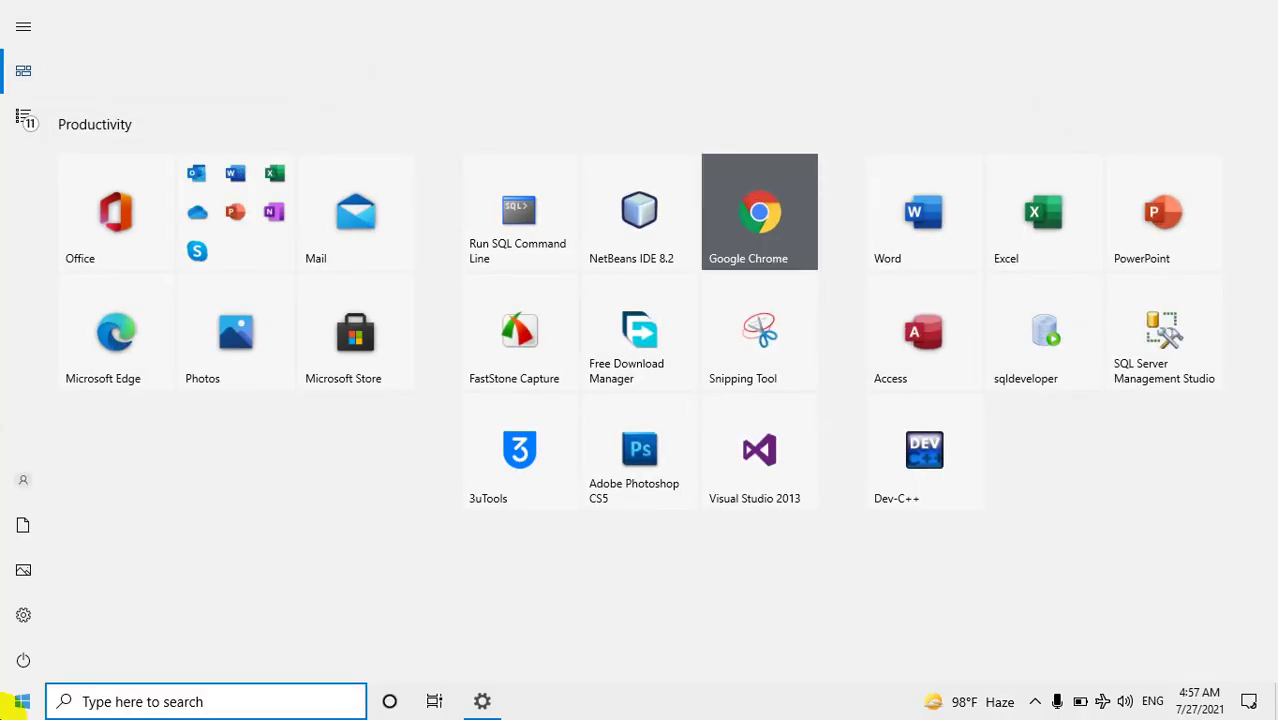
pyautogui.click(12, 702)
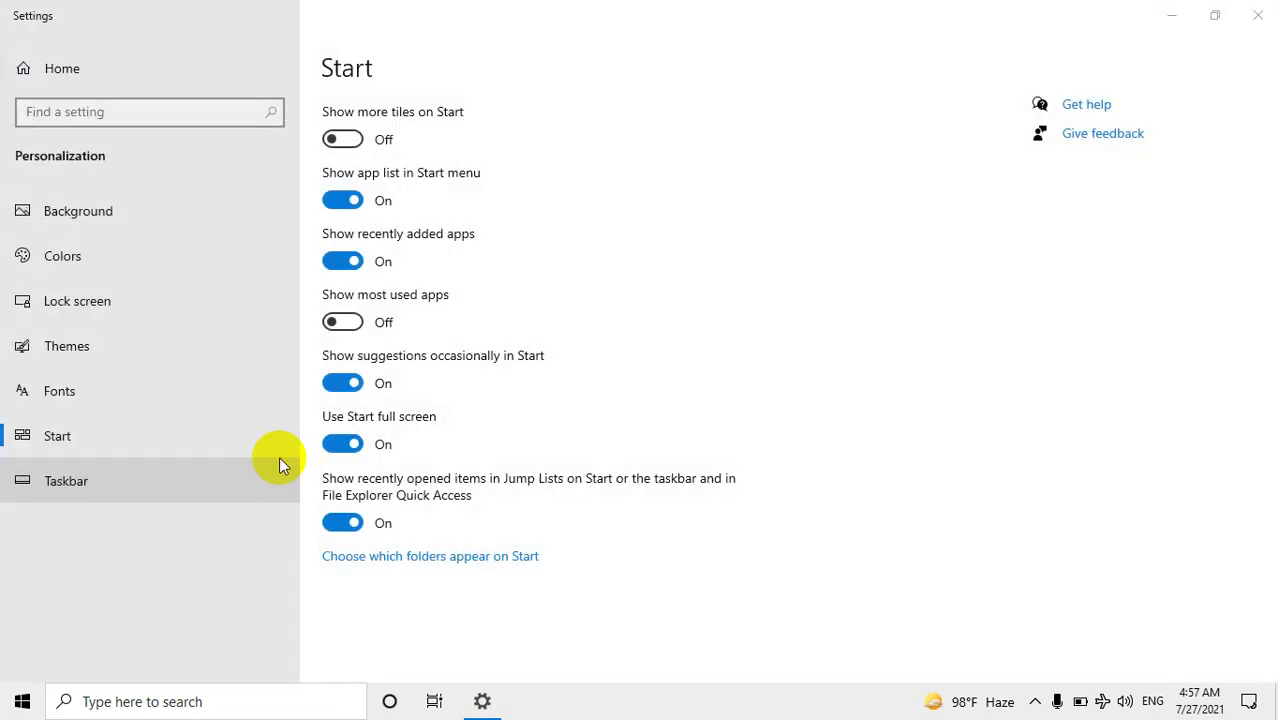
pyautogui.click(375, 439)
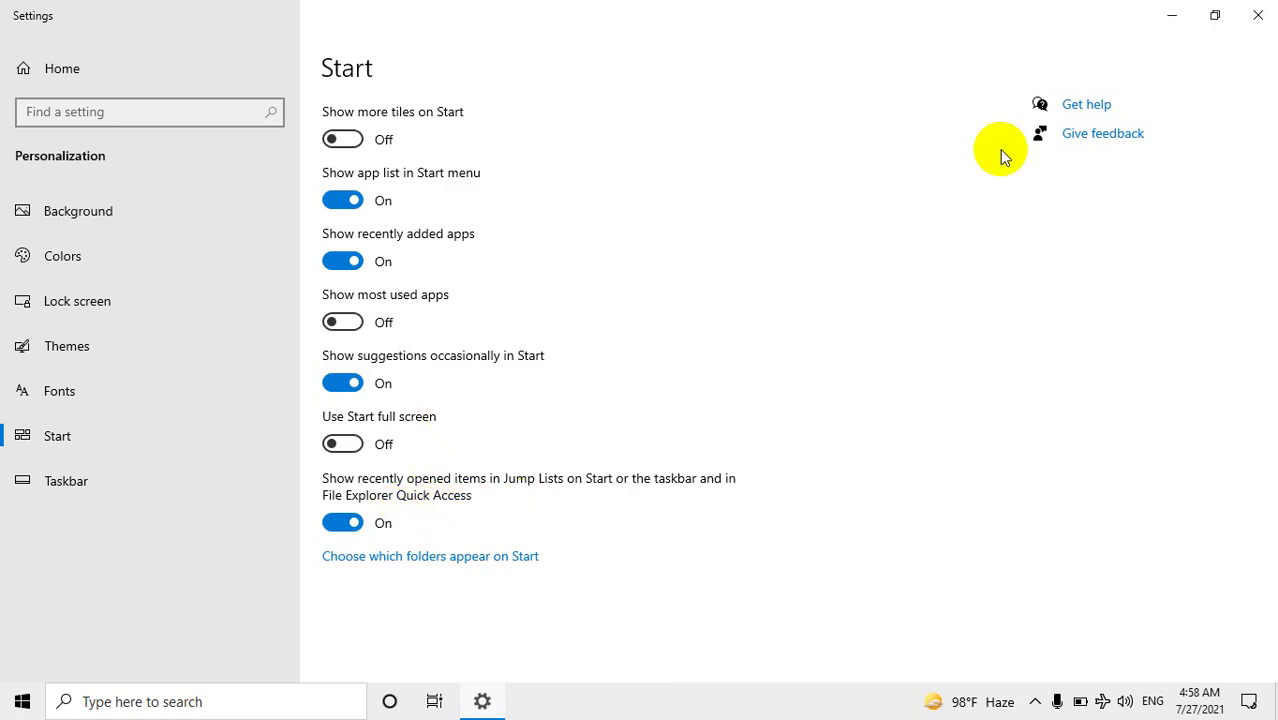
# - Close Settings, open Folder Options from This PC in File Explorer, and review its View and General settings
pyautogui.click(1257, 15)
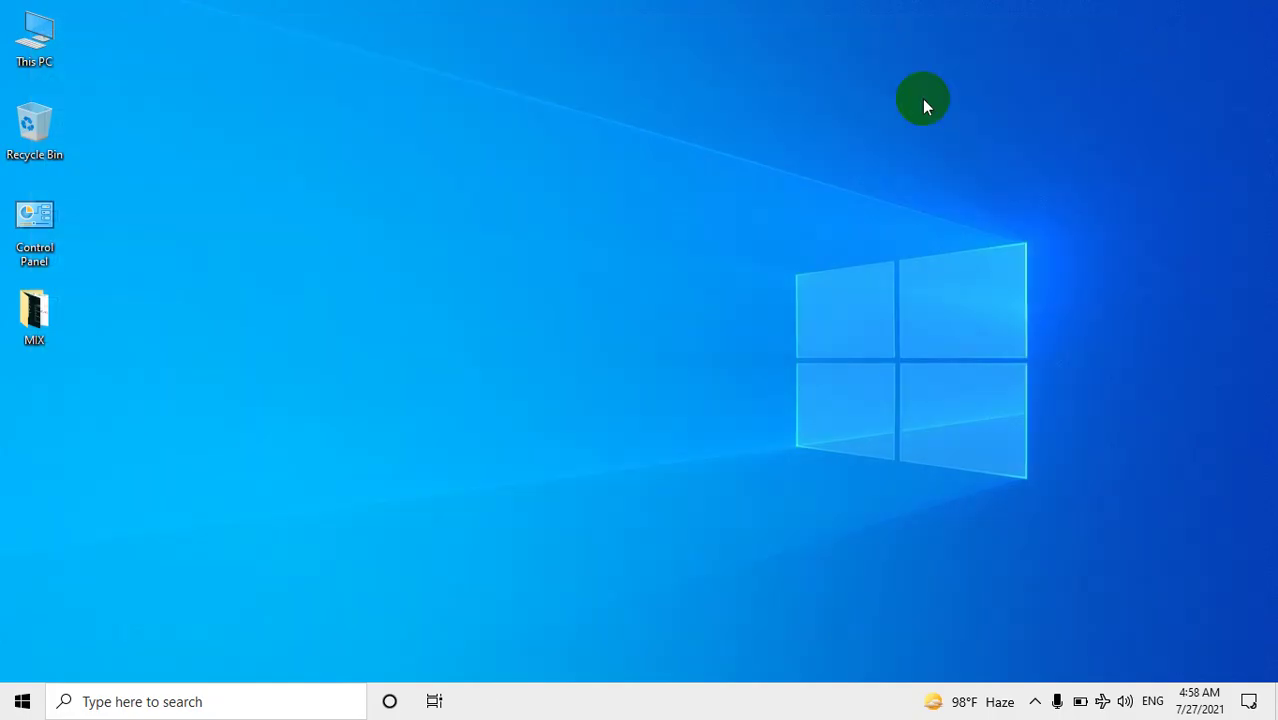
pyautogui.doubleClick(42, 42)
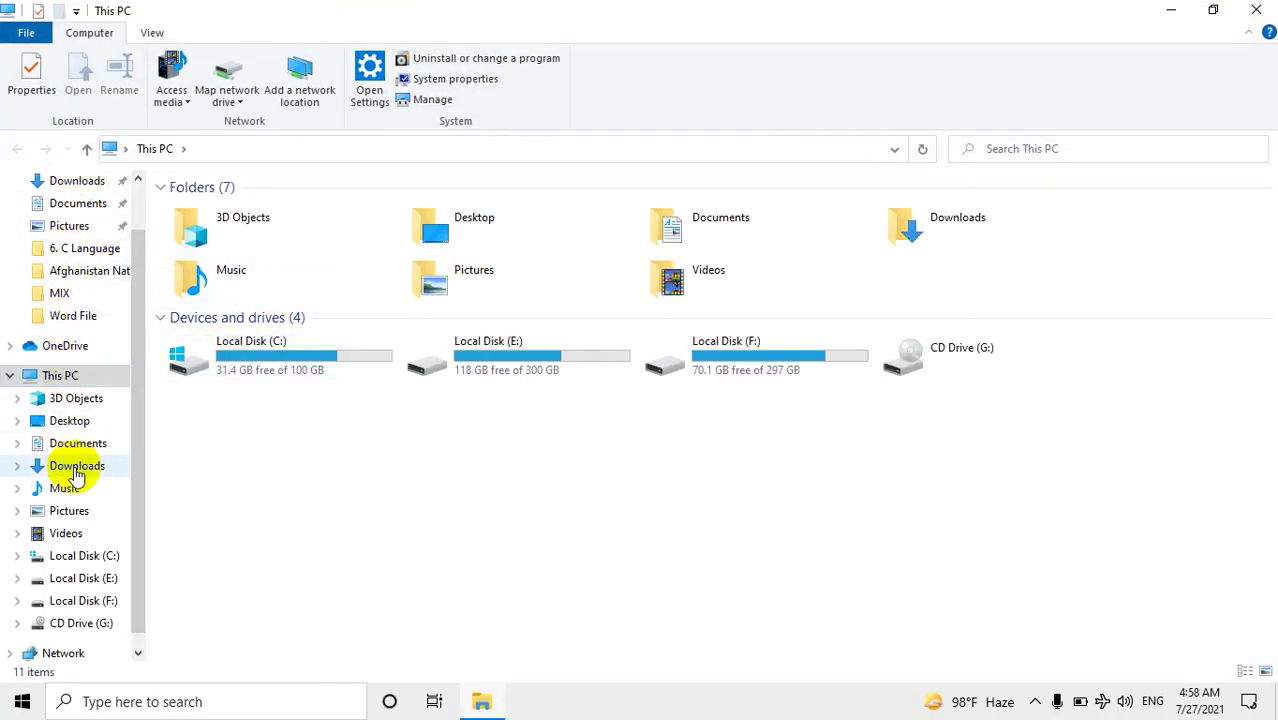
pyautogui.click(154, 38)
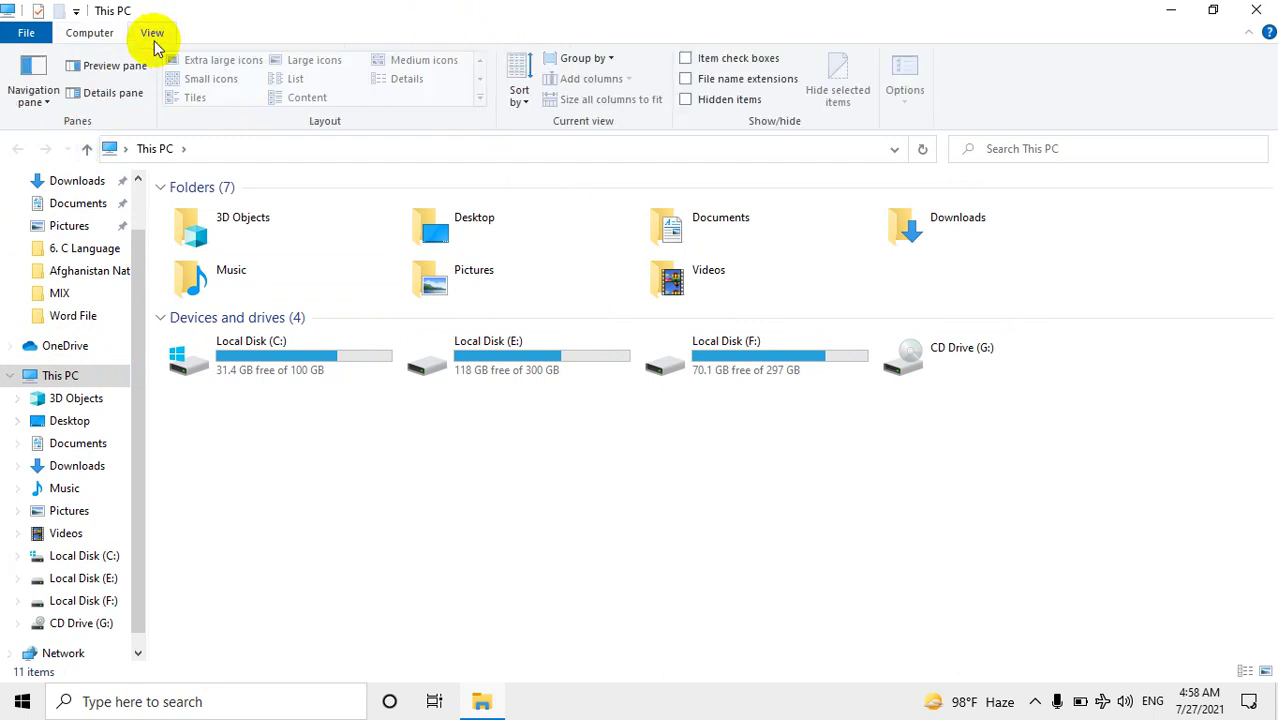
pyautogui.click(904, 70)
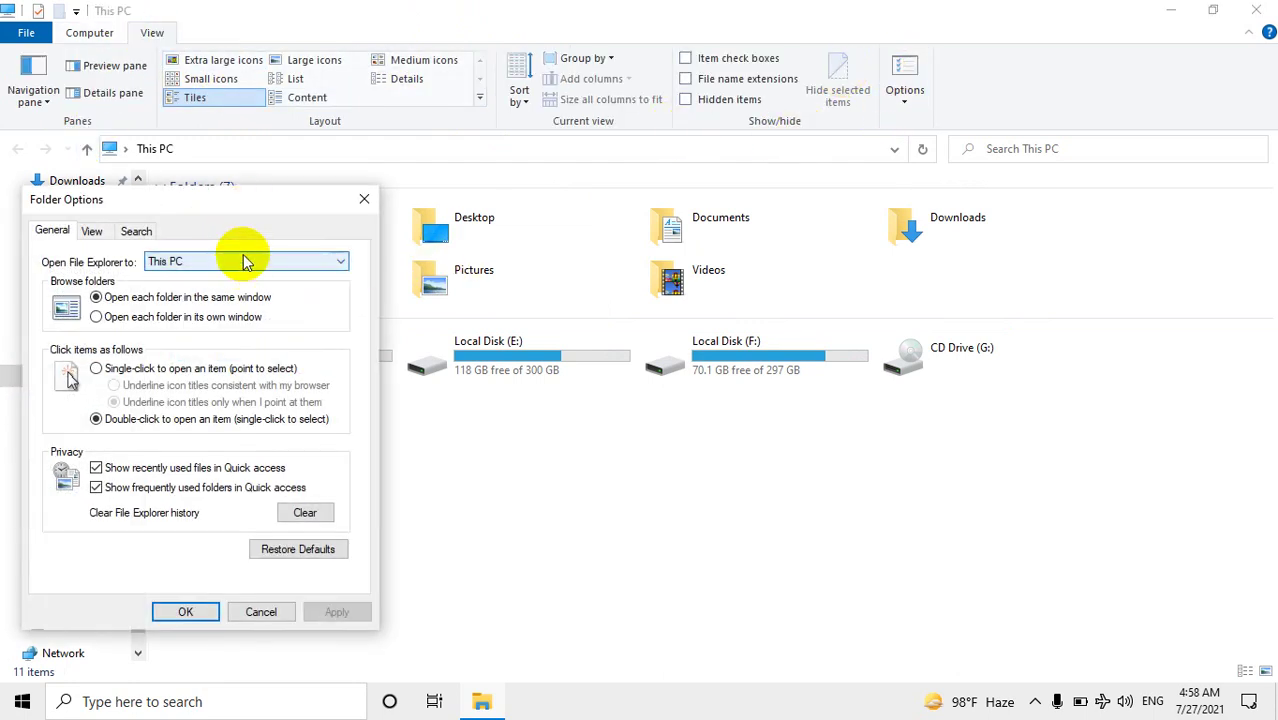
pyautogui.click(91, 231)
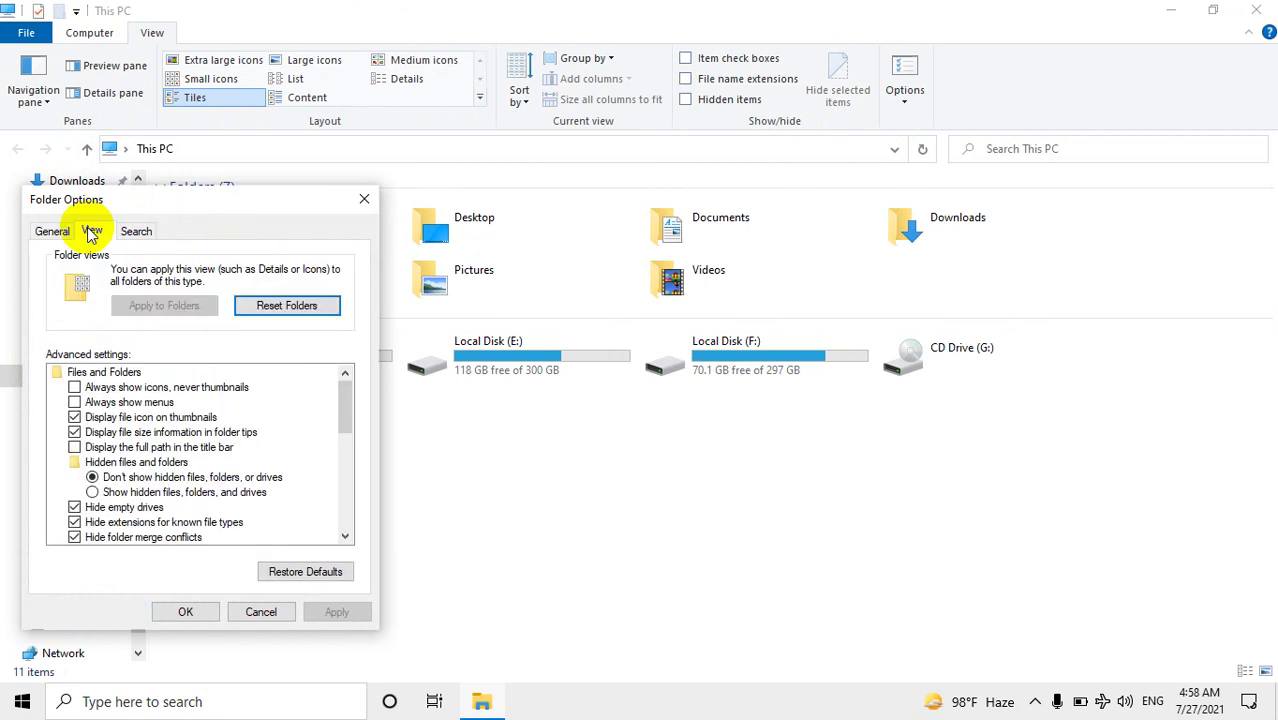
pyautogui.click(55, 231)
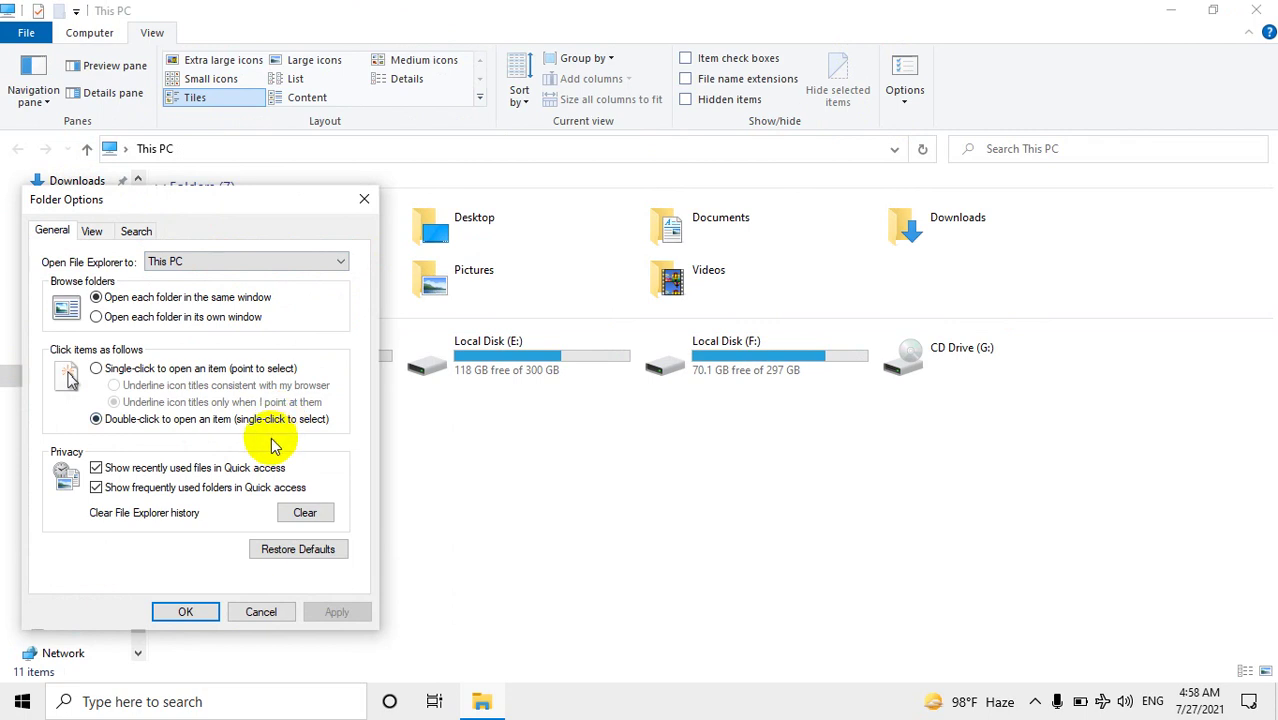
# - Set File Explorer to open to Quick access in the General folder options, apply the change, and close the window
pyautogui.click(93, 231)
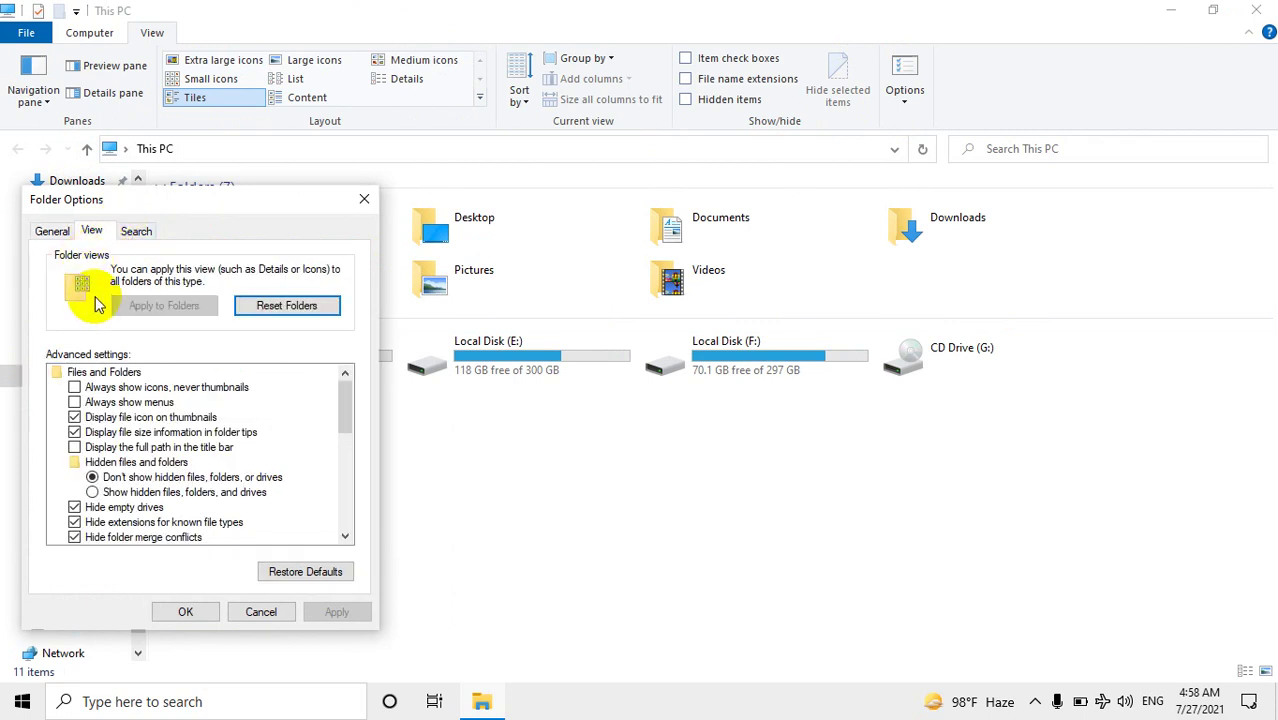
pyautogui.click(55, 231)
pyautogui.click(158, 261)
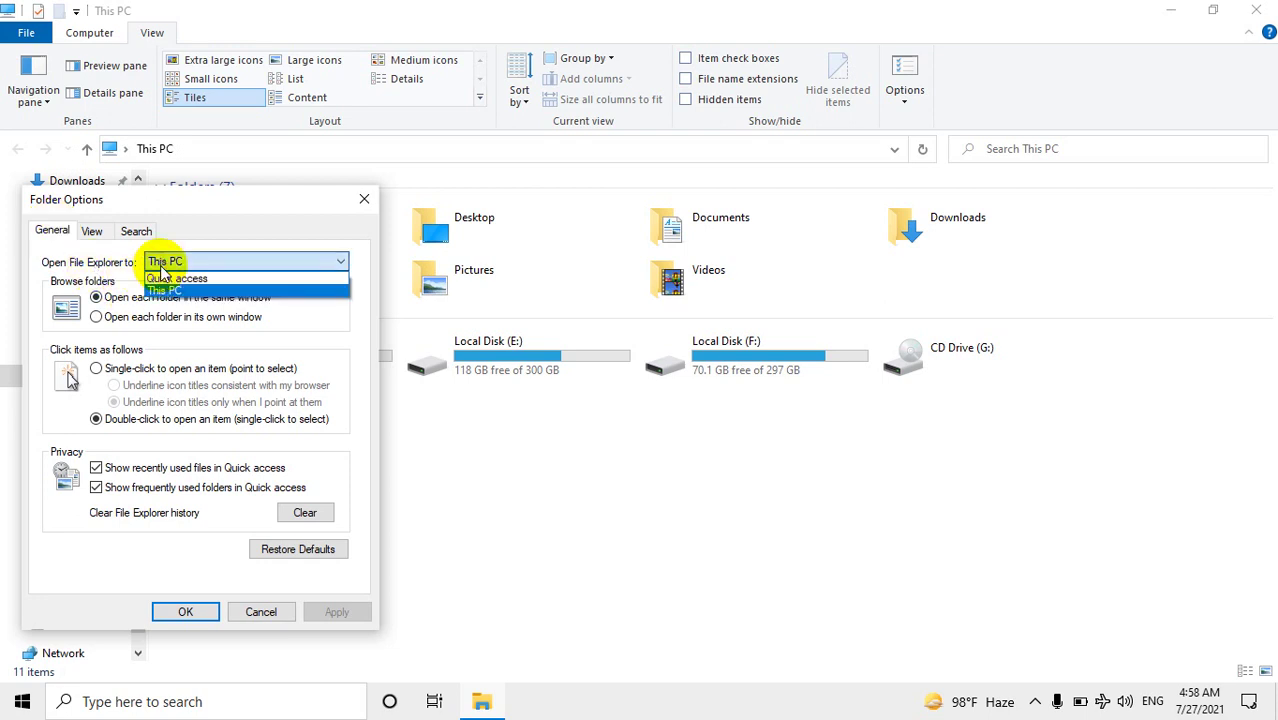
pyautogui.click(172, 279)
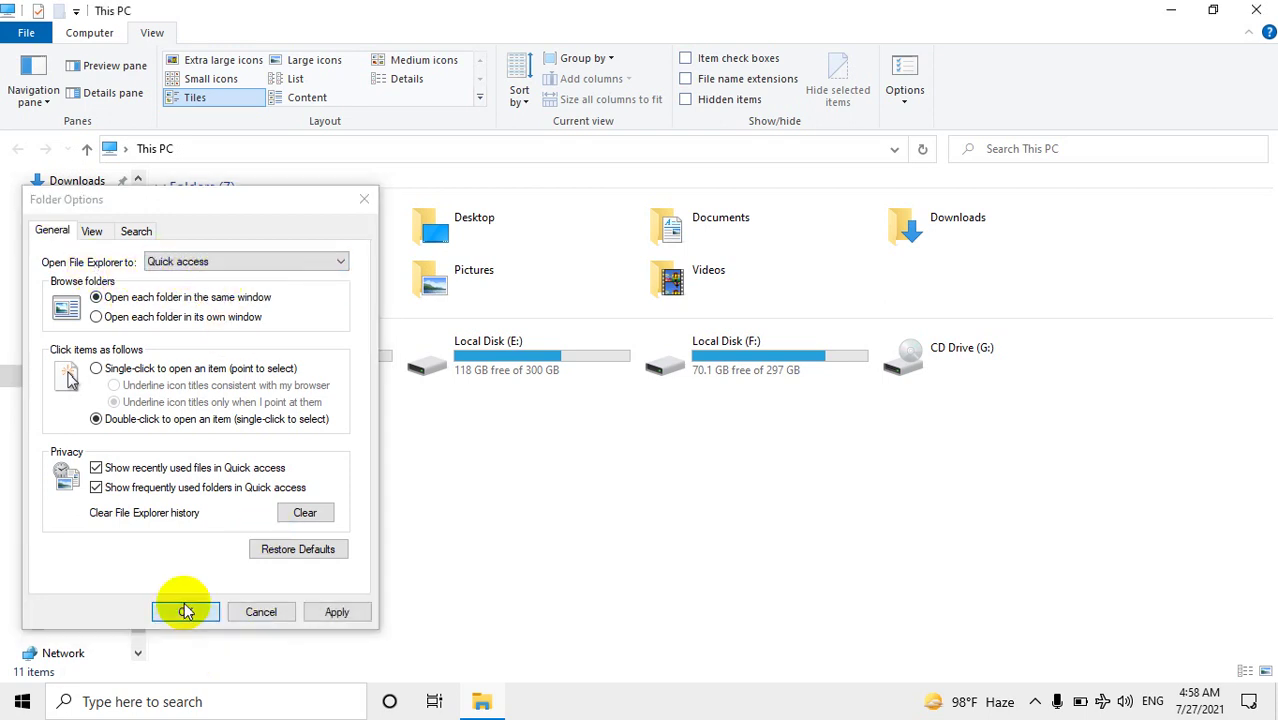
pyautogui.click(185, 611)
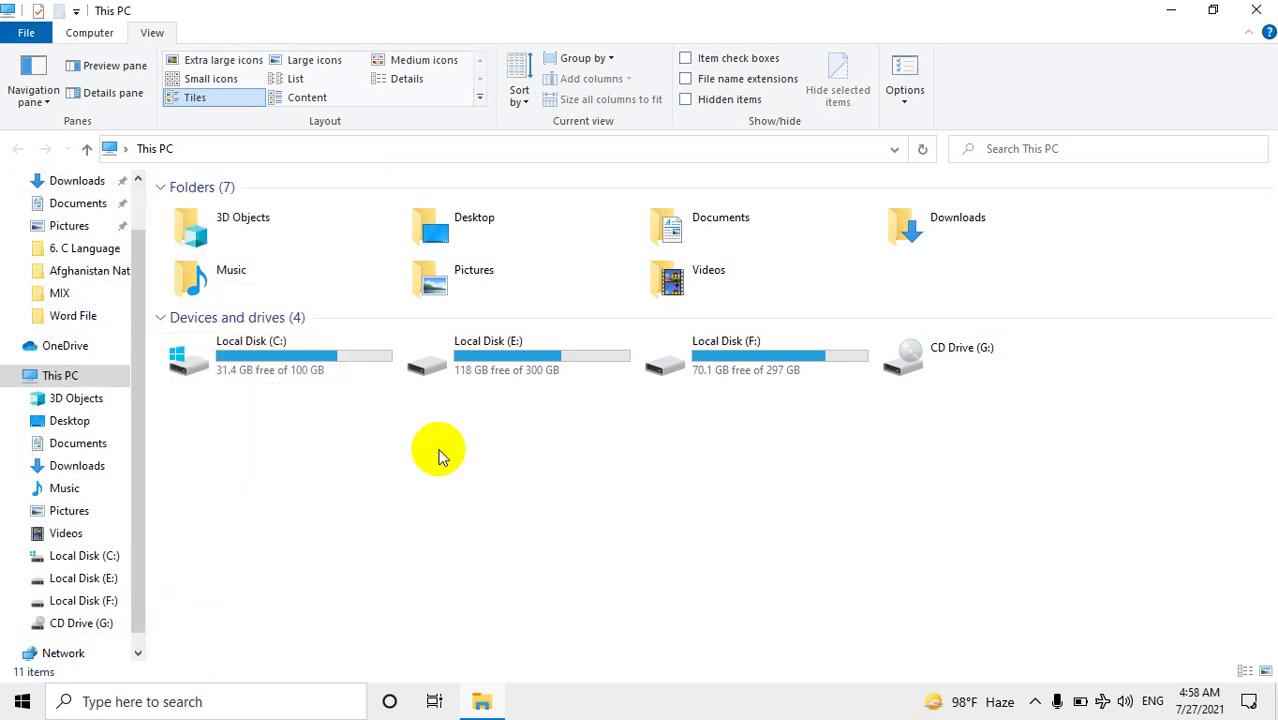
pyautogui.click(1266, 9)
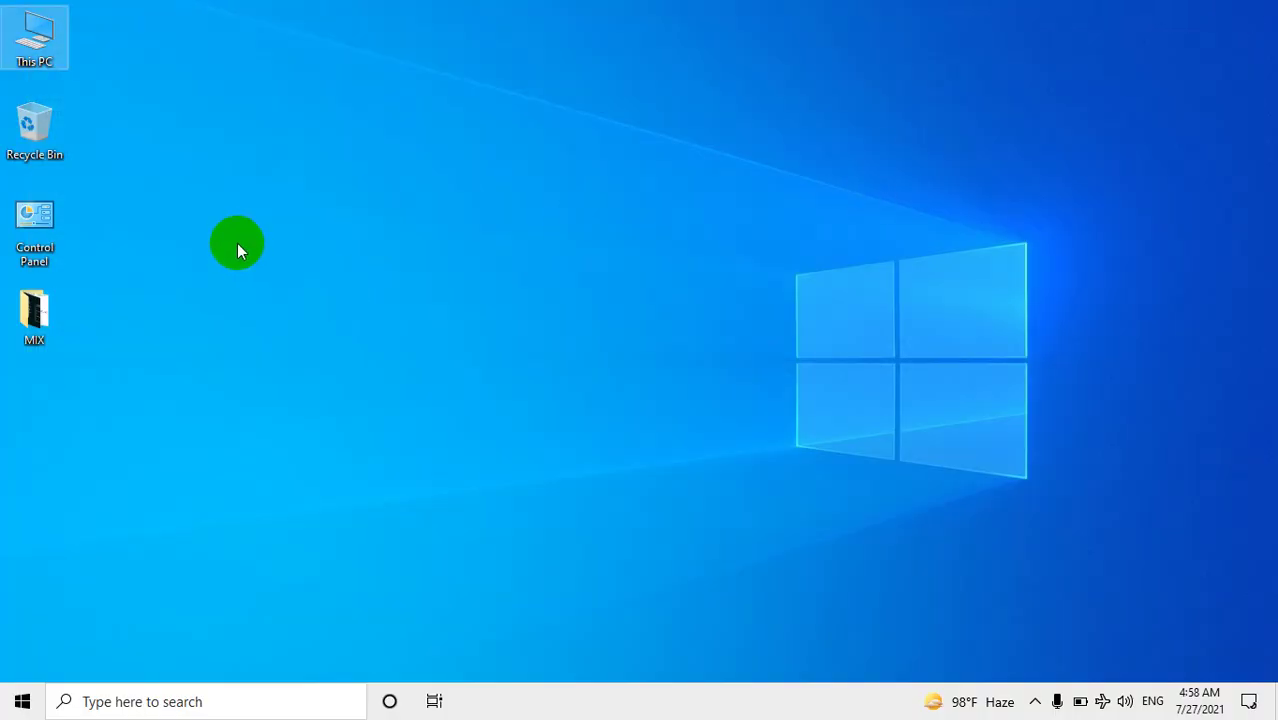
# - Reopen File Explorer from the desktop and review the frequent folders and recent files in Quick access
pyautogui.click(2, 47)
pyautogui.moveTo(48, 22); pyautogui.dragTo(35, 30)
pyautogui.click(570, 205)
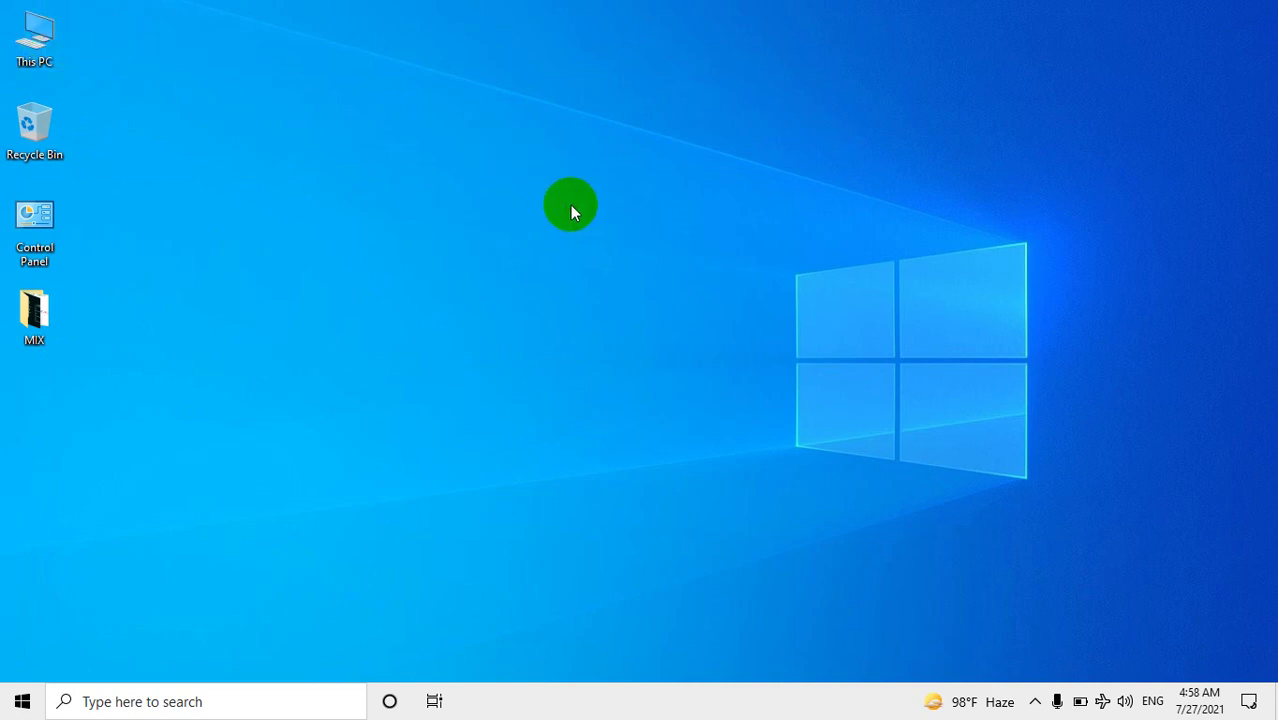
pyautogui.press('super+e')
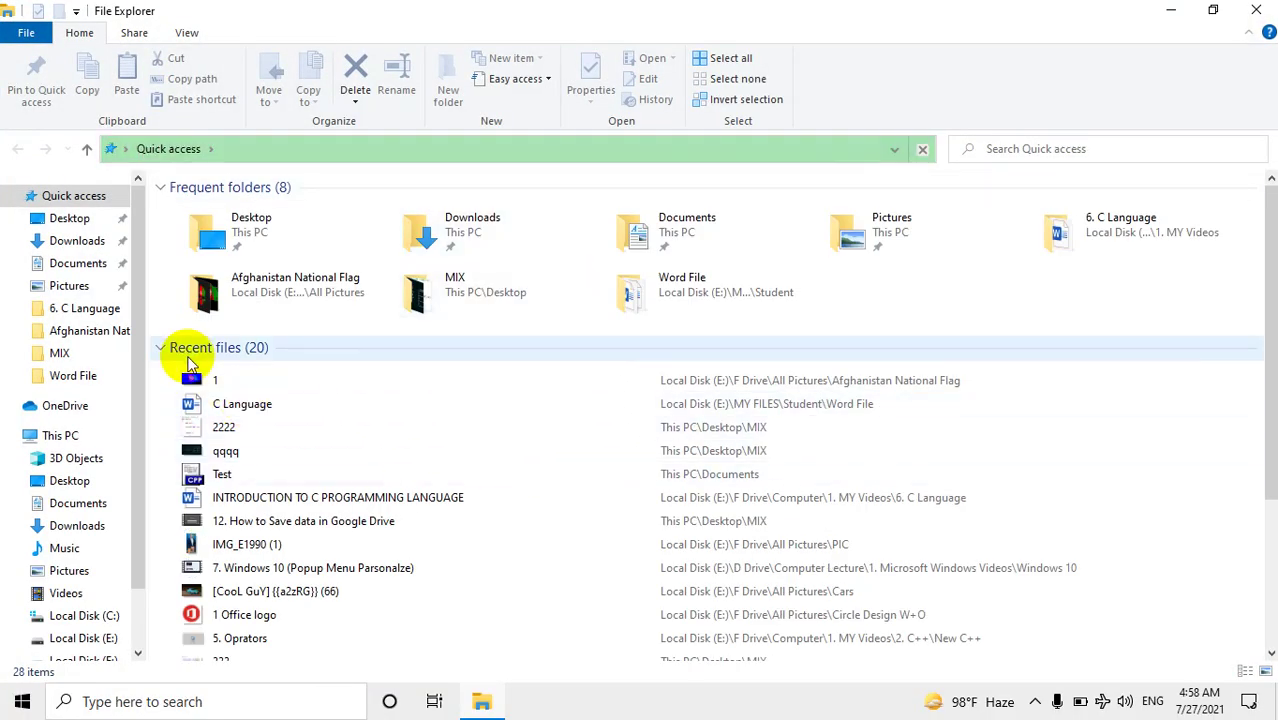
pyautogui.scroll(-3, 285, 525)
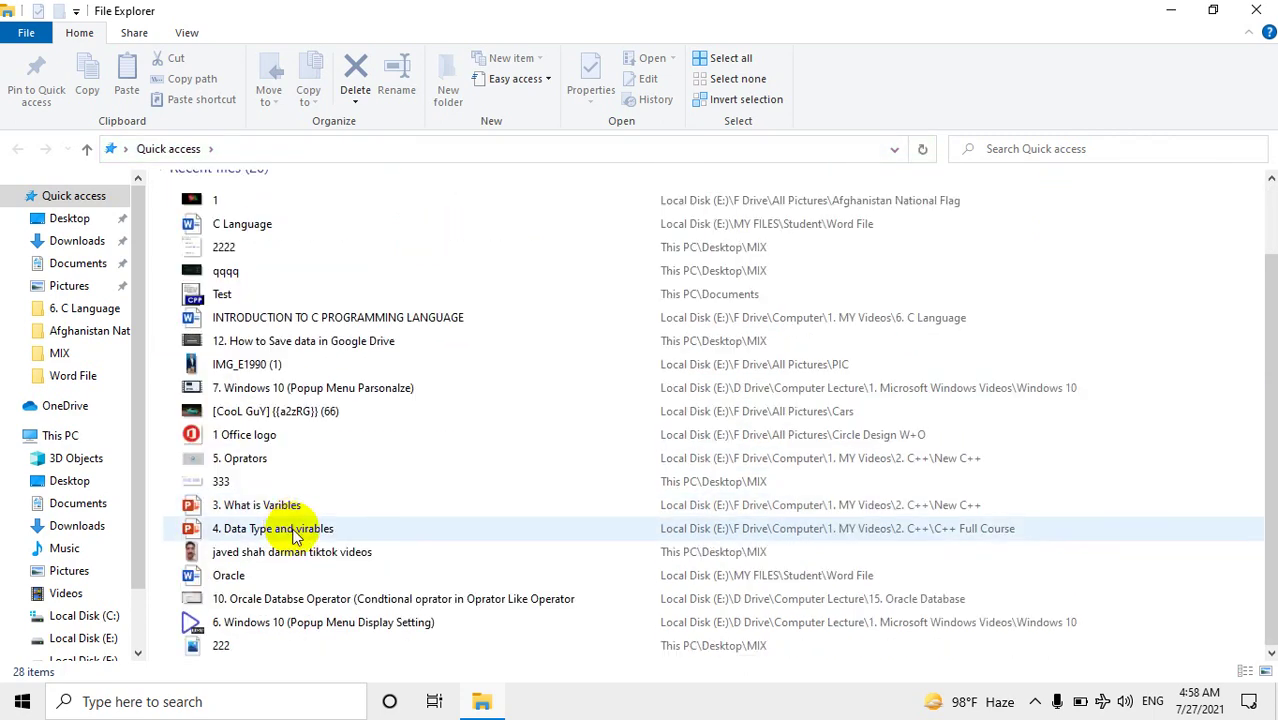
pyautogui.scroll(3, 300, 522)
# - Turn off showing recently opened items in the Start personalization settings, and check Quick access in a new File Explorer window
pyautogui.rightClick(628, 708)
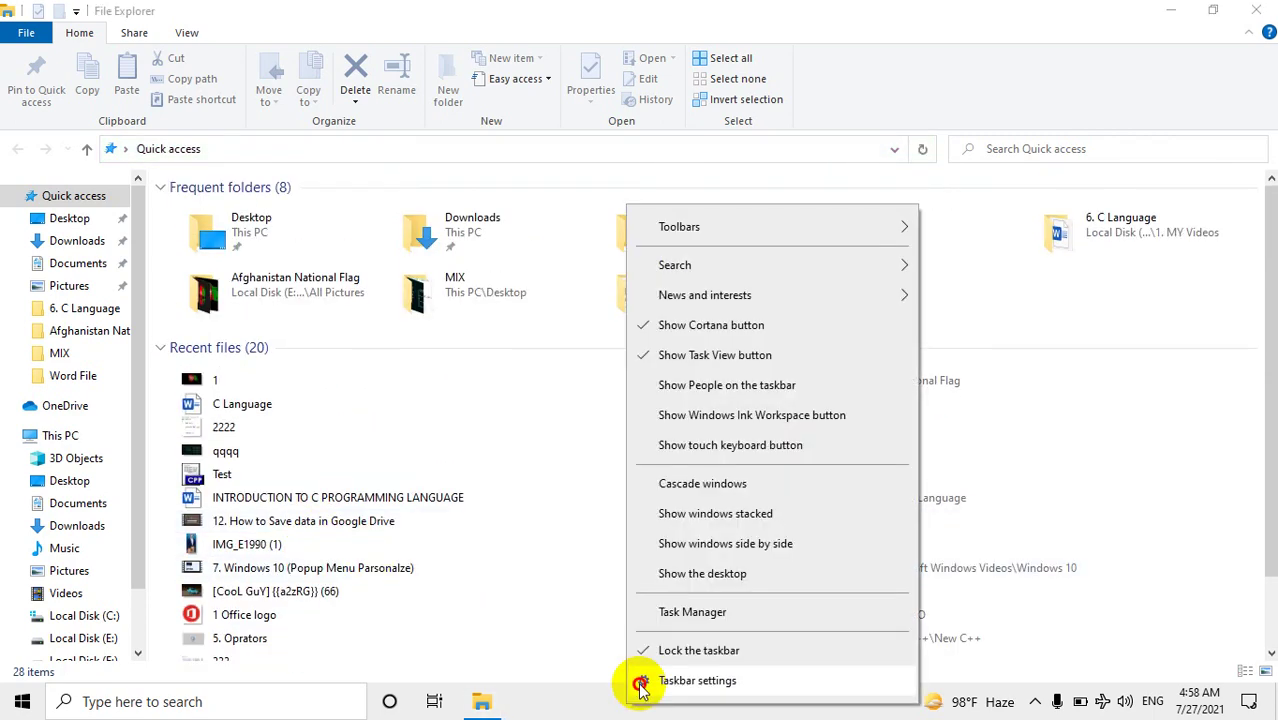
pyautogui.click(632, 681)
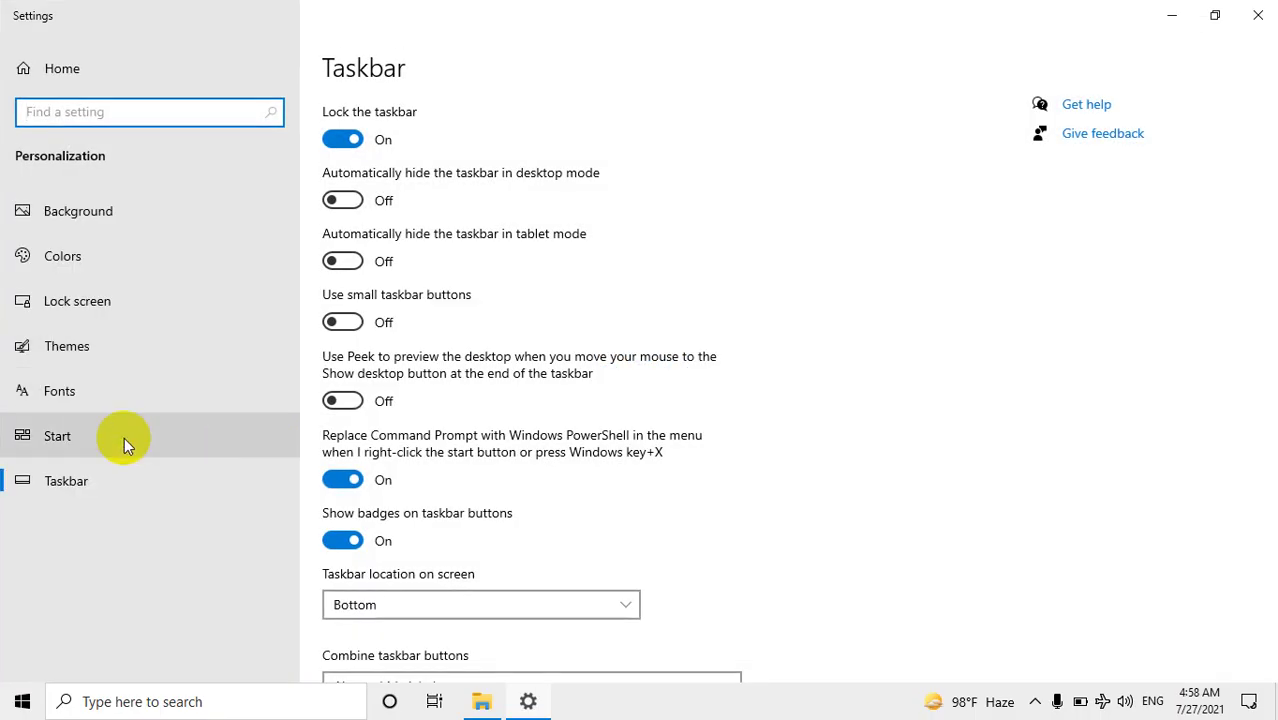
pyautogui.click(124, 437)
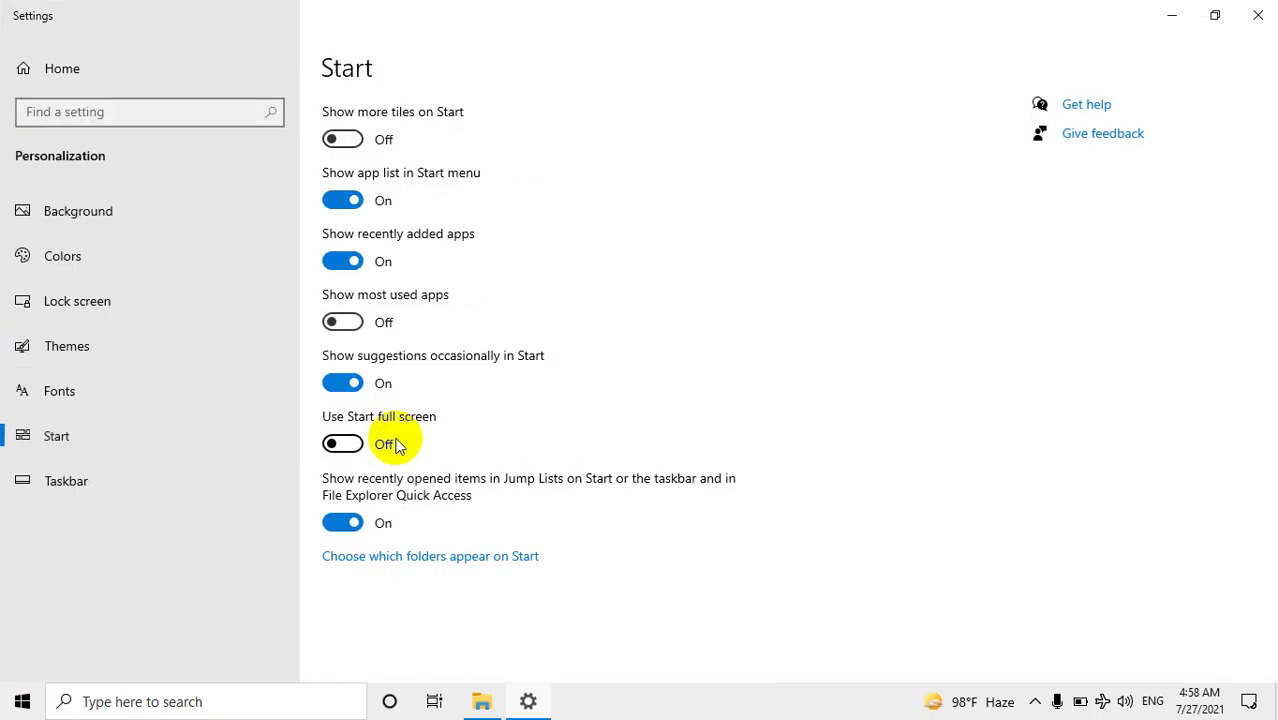
pyautogui.click(352, 523)
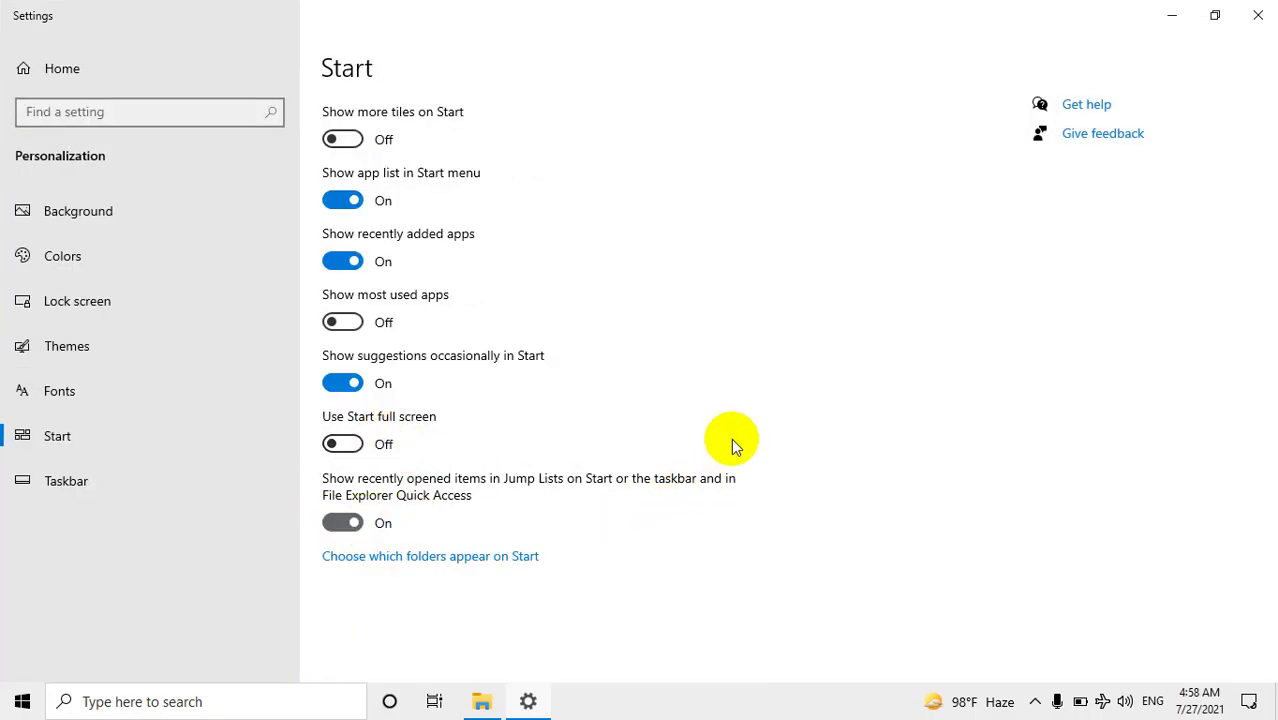
pyautogui.click(1258, 15)
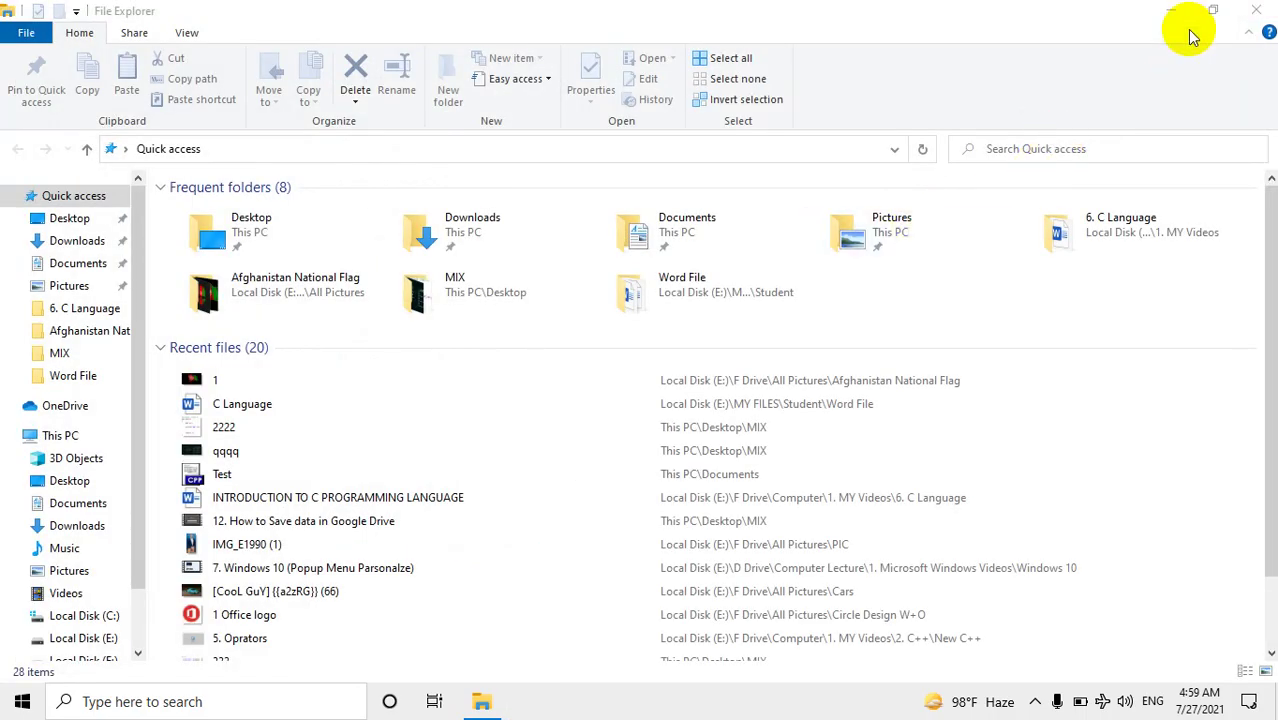
pyautogui.click(1256, 10)
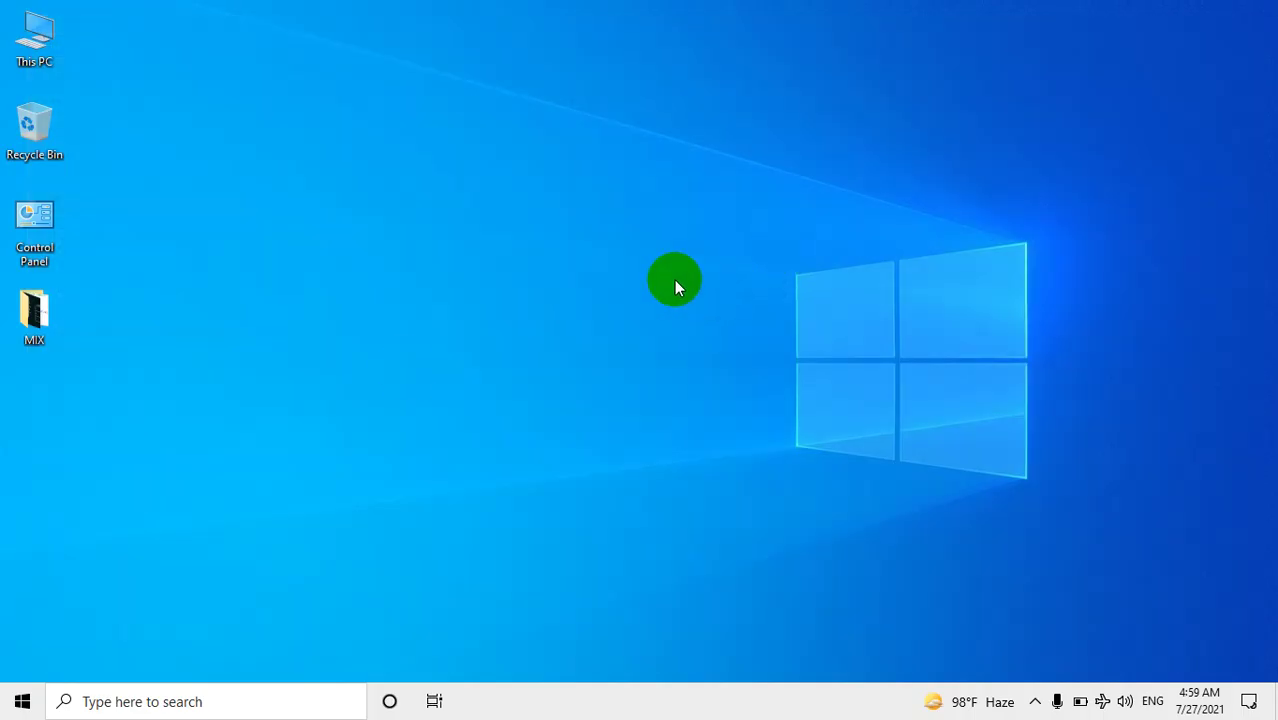
pyautogui.press('super+e')
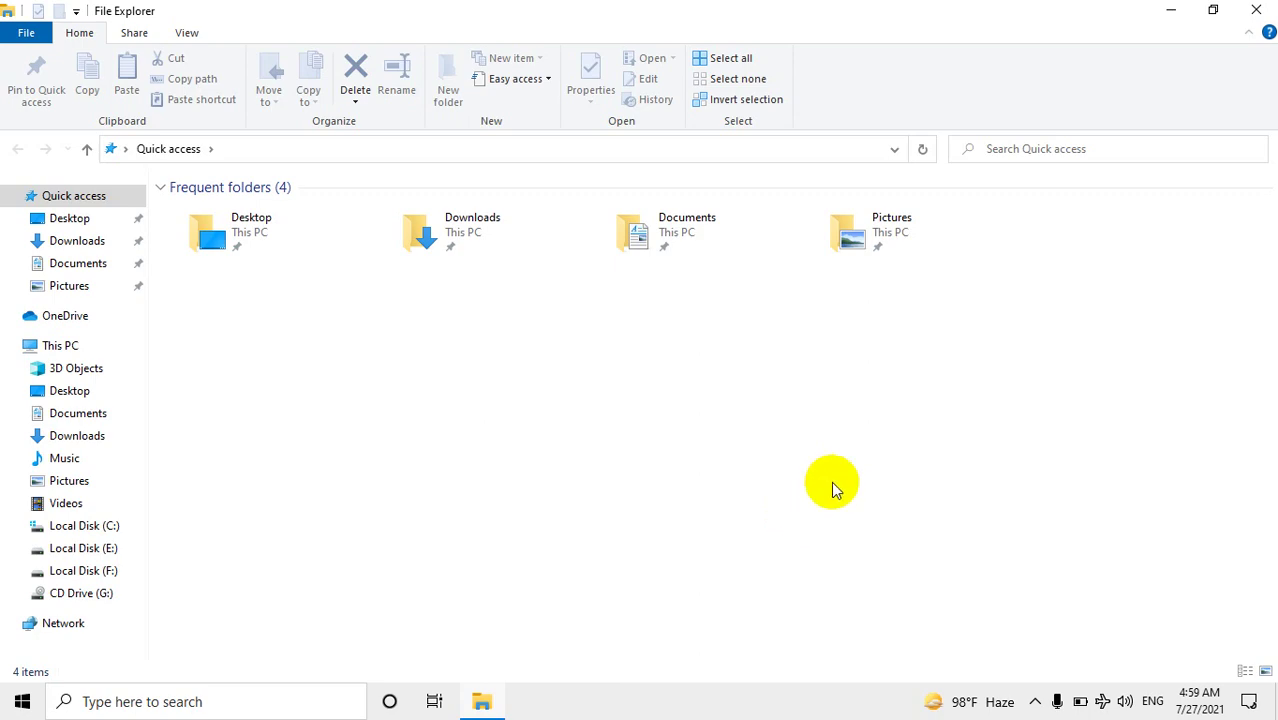
pyautogui.click(1256, 10)
# - Reopen the Start personalization settings and turn showing recently opened items in Jump Lists and Quick Access back on
pyautogui.rightClick(395, 169)
pyautogui.click(465, 400)
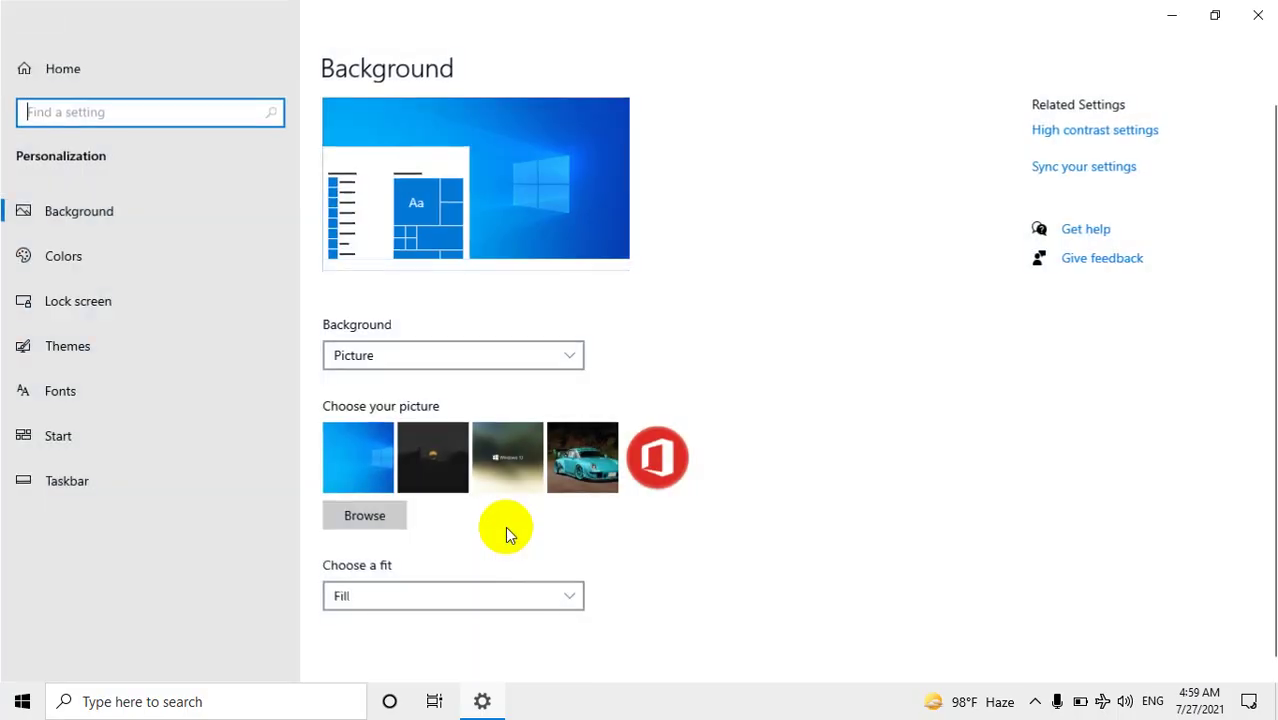
pyautogui.click(66, 439)
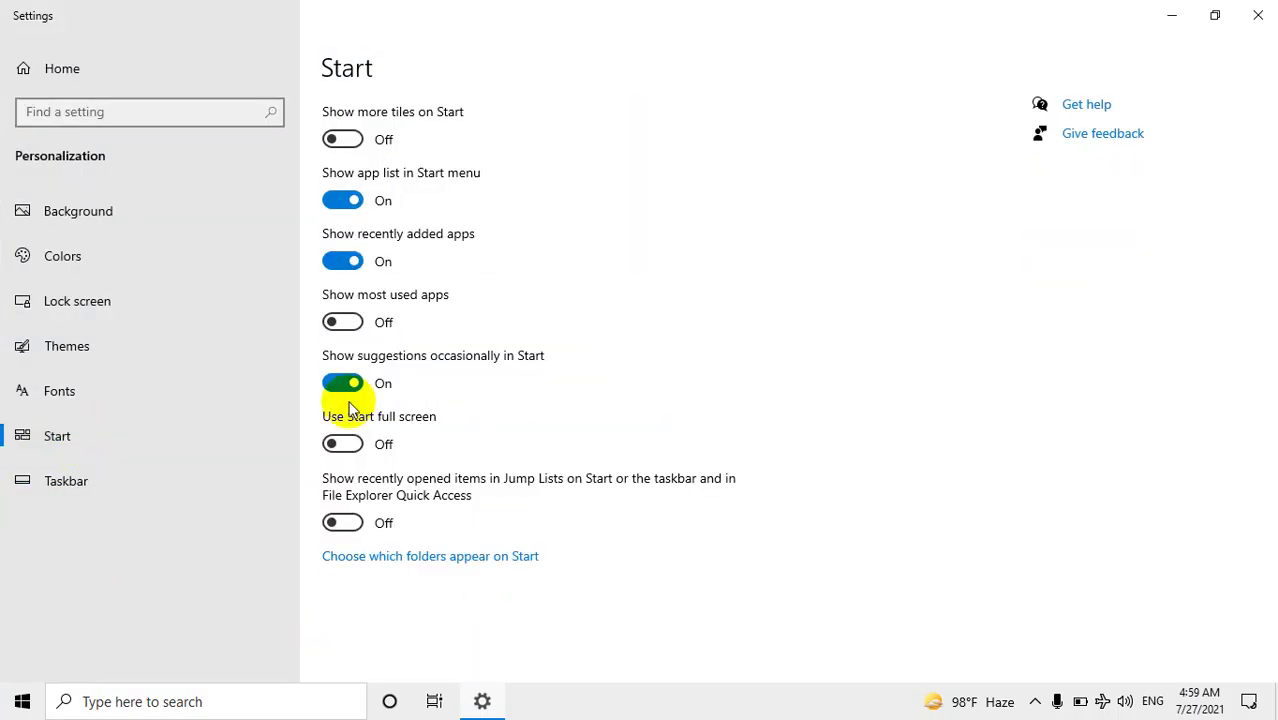
pyautogui.click(352, 523)
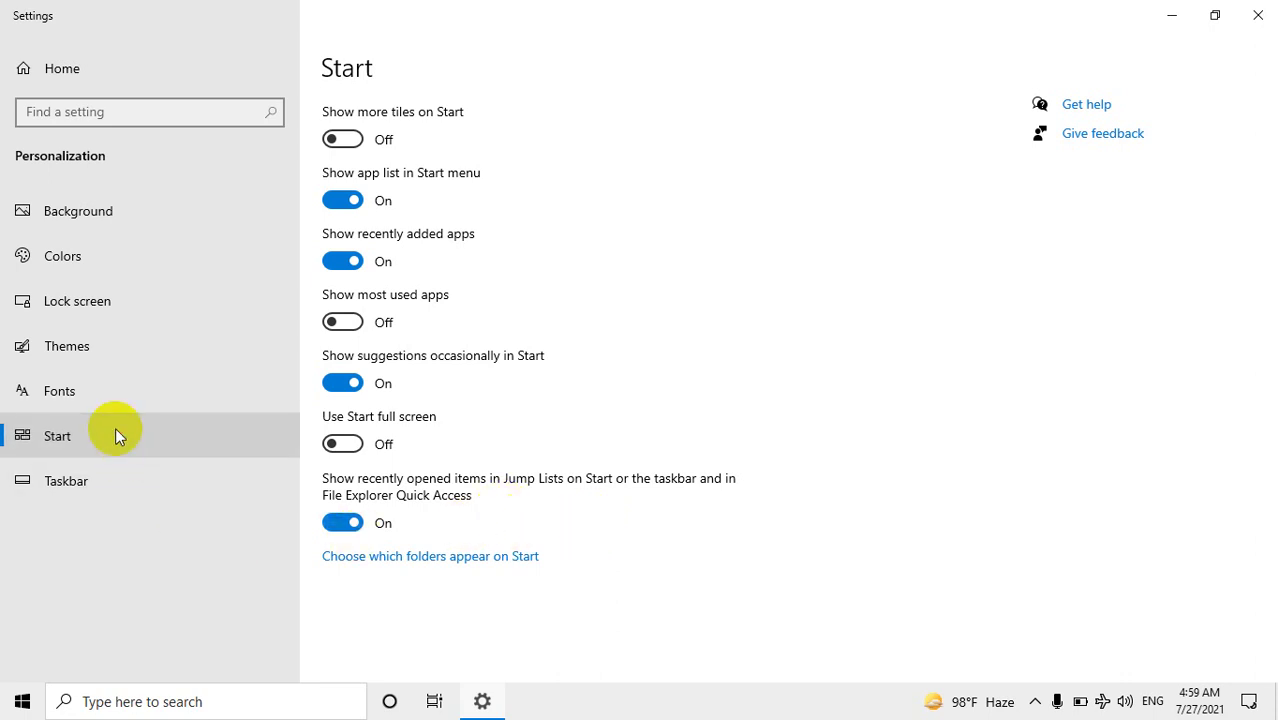
# - View the Taskbar personalization settings, close Settings, and look at the taskbar on the desktop
pyautogui.click(36, 482)
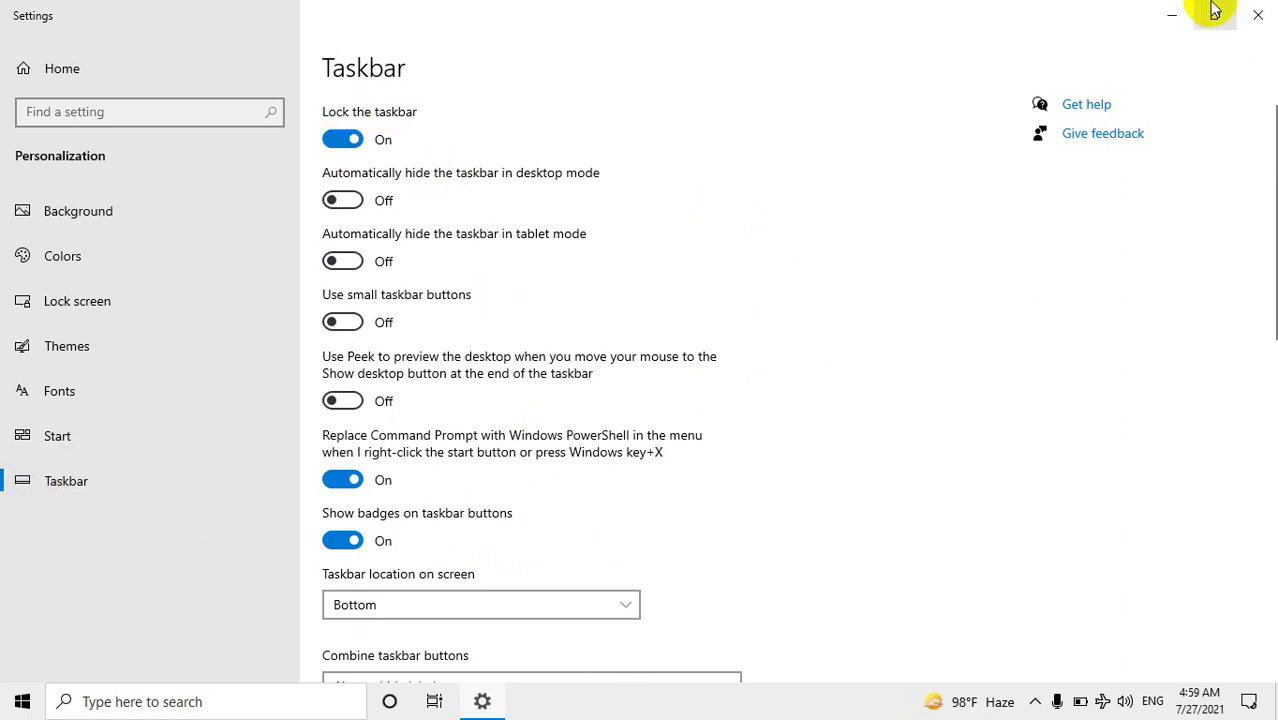
pyautogui.click(1257, 15)
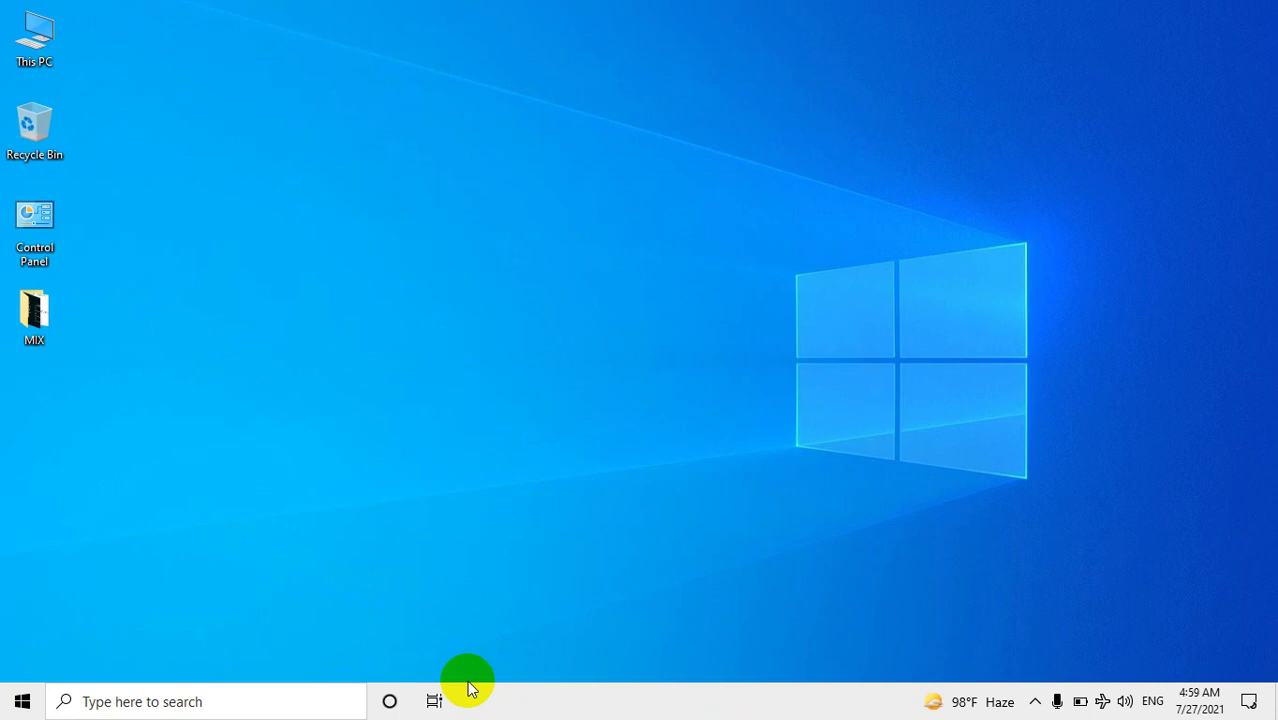
pyautogui.click(648, 701)
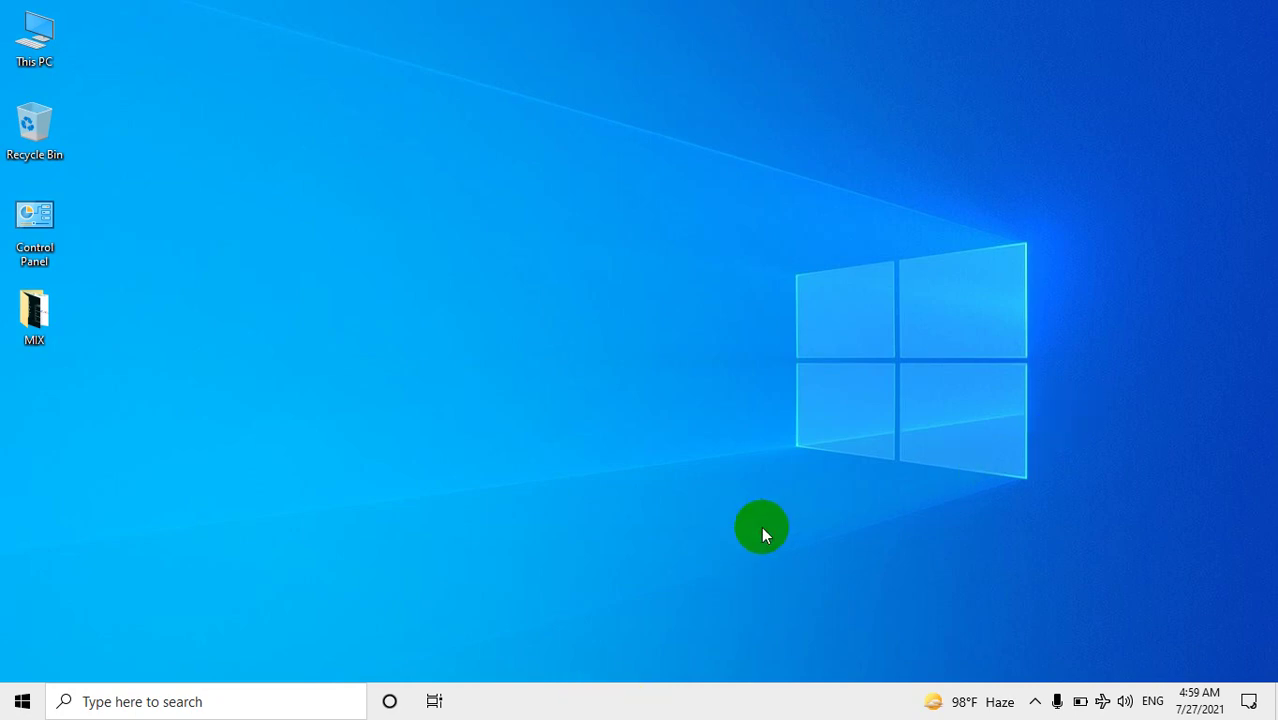
# - Unlock the taskbar, move it to the upper edge of the desktop and back to the lower edge, and lock it again
pyautogui.rightClick(530, 697)
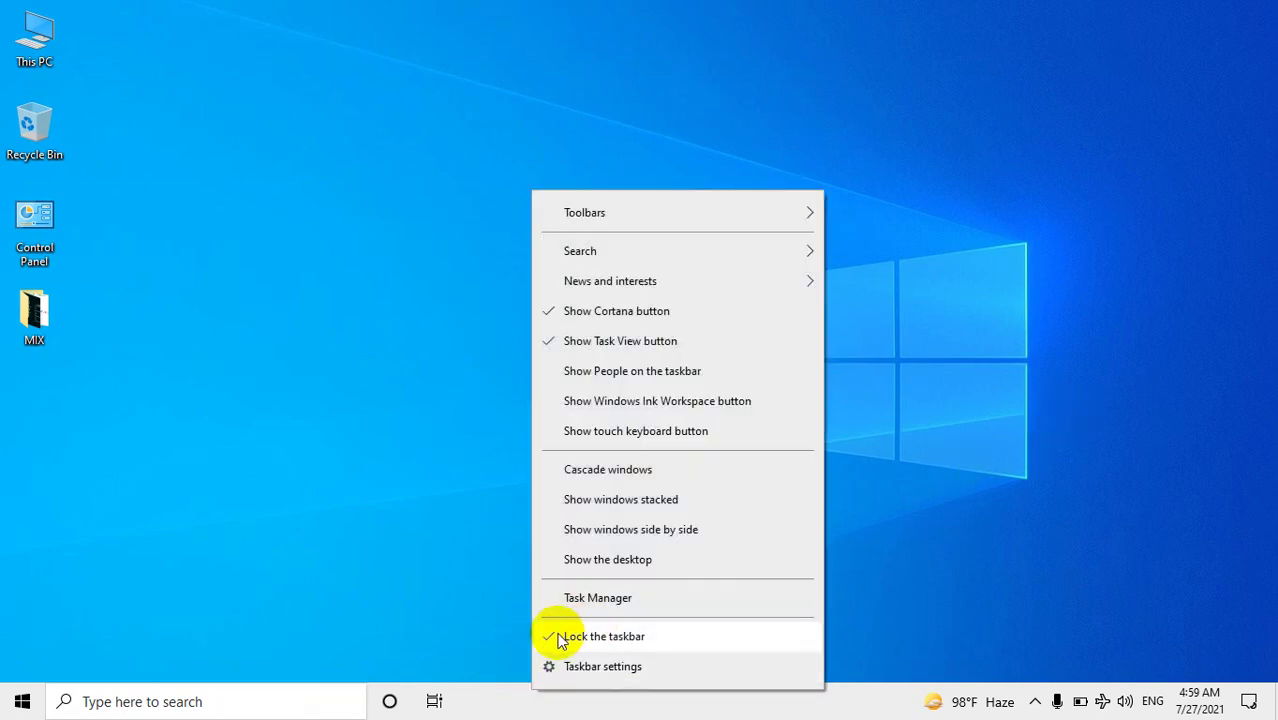
pyautogui.click(558, 638)
pyautogui.moveTo(548, 700); pyautogui.dragTo(582, 29)
pyautogui.moveTo(494, 31); pyautogui.dragTo(502, 535)
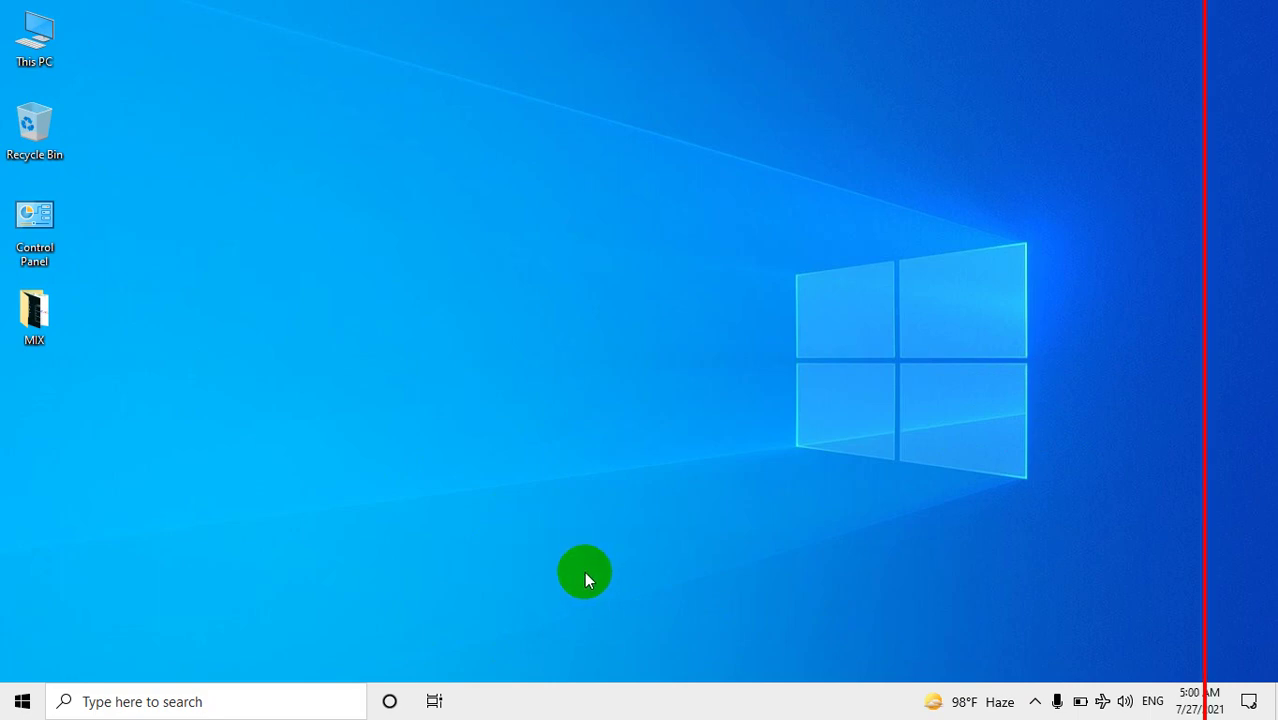
pyautogui.rightClick(644, 704)
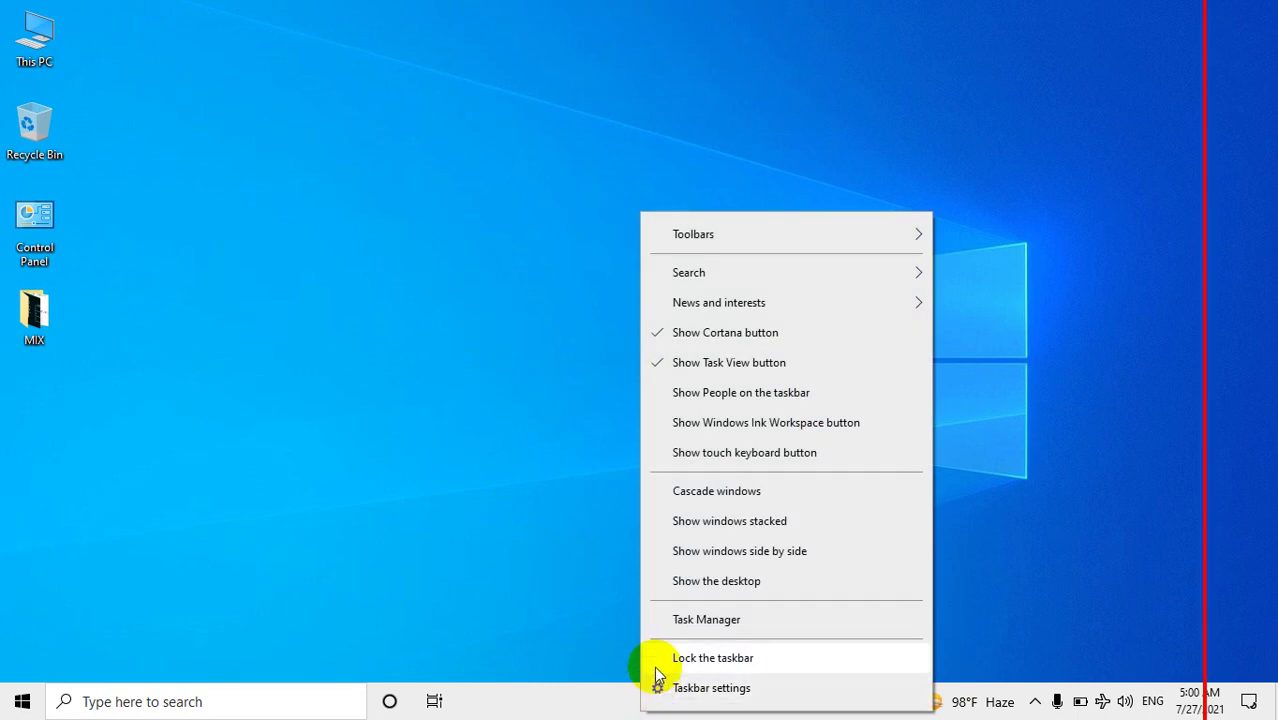
pyautogui.click(653, 662)
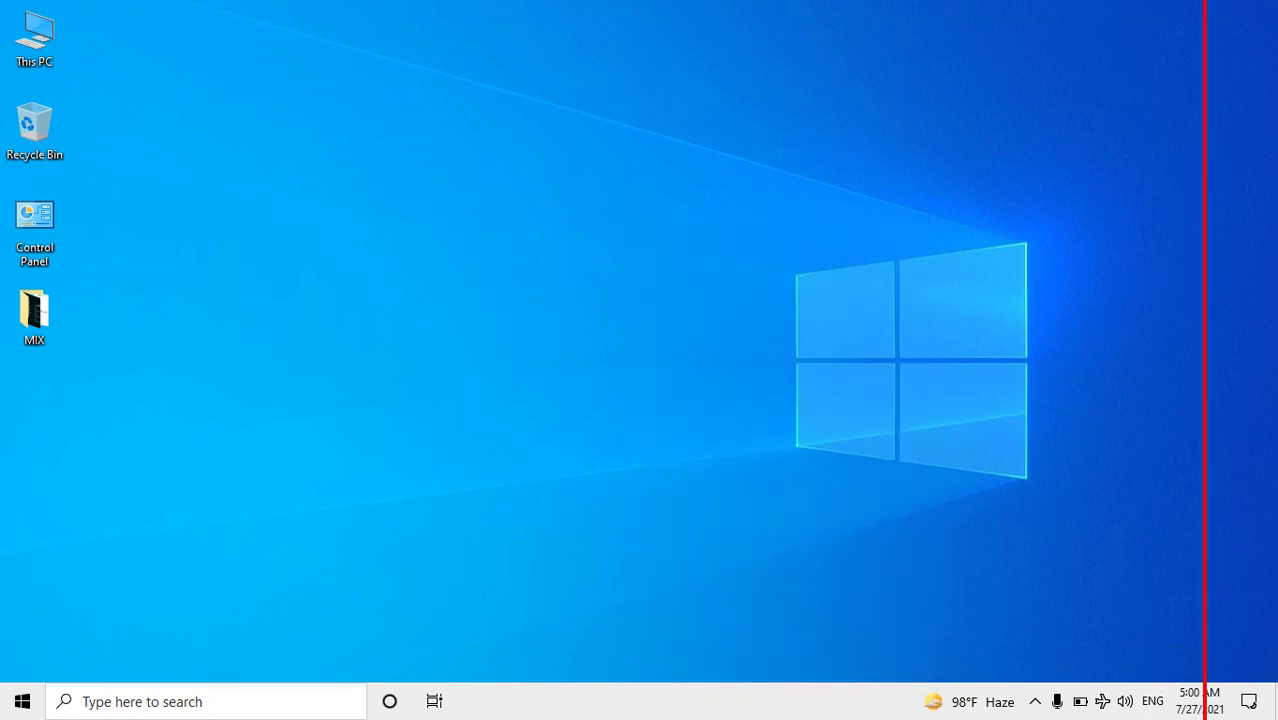
# - Turn off Lock the taskbar in the Taskbar settings, try moving the taskbar, and turn the lock back on
pyautogui.rightClick(630, 708)
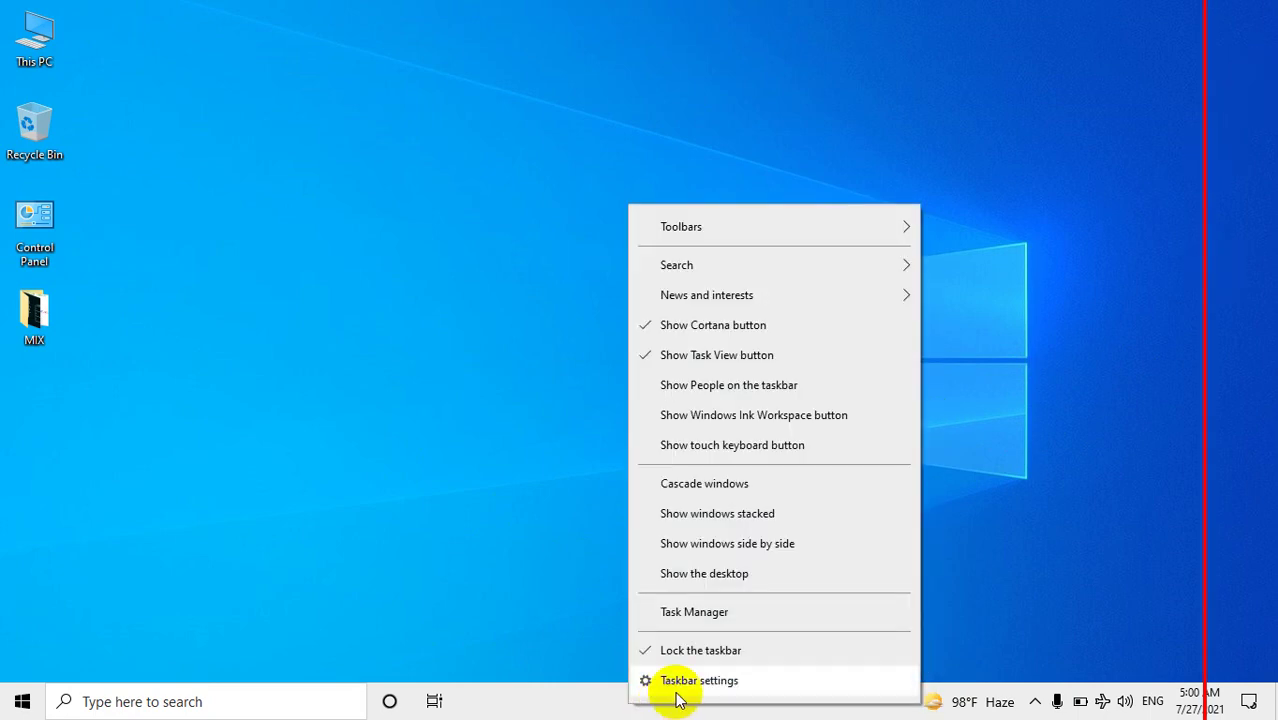
pyautogui.click(662, 679)
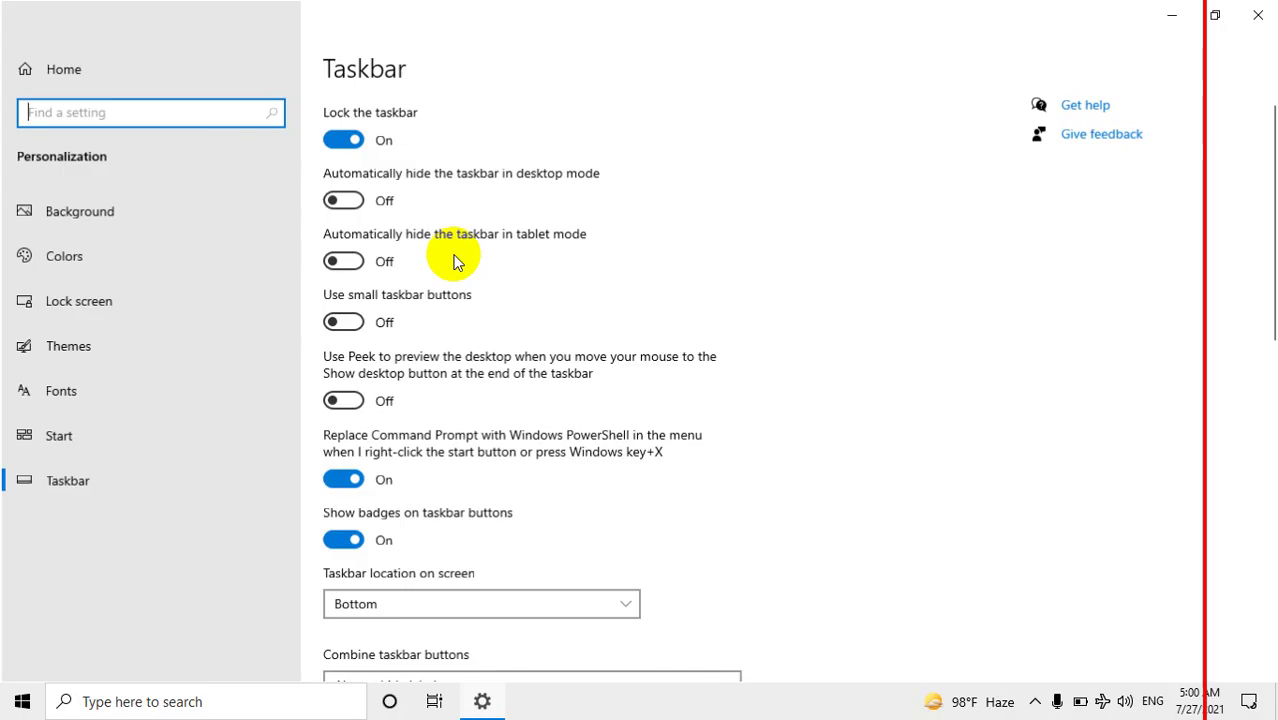
pyautogui.click(341, 140)
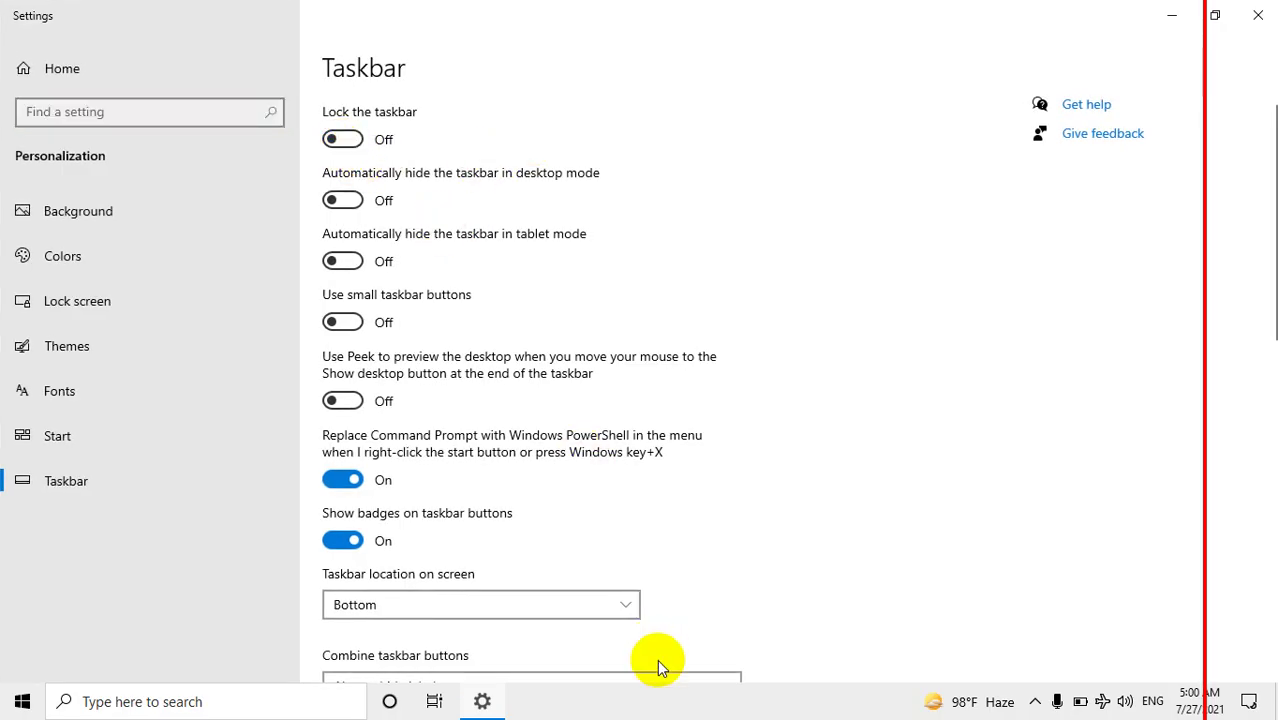
pyautogui.moveTo(654, 702); pyautogui.dragTo(793, 662)
pyautogui.click(343, 140)
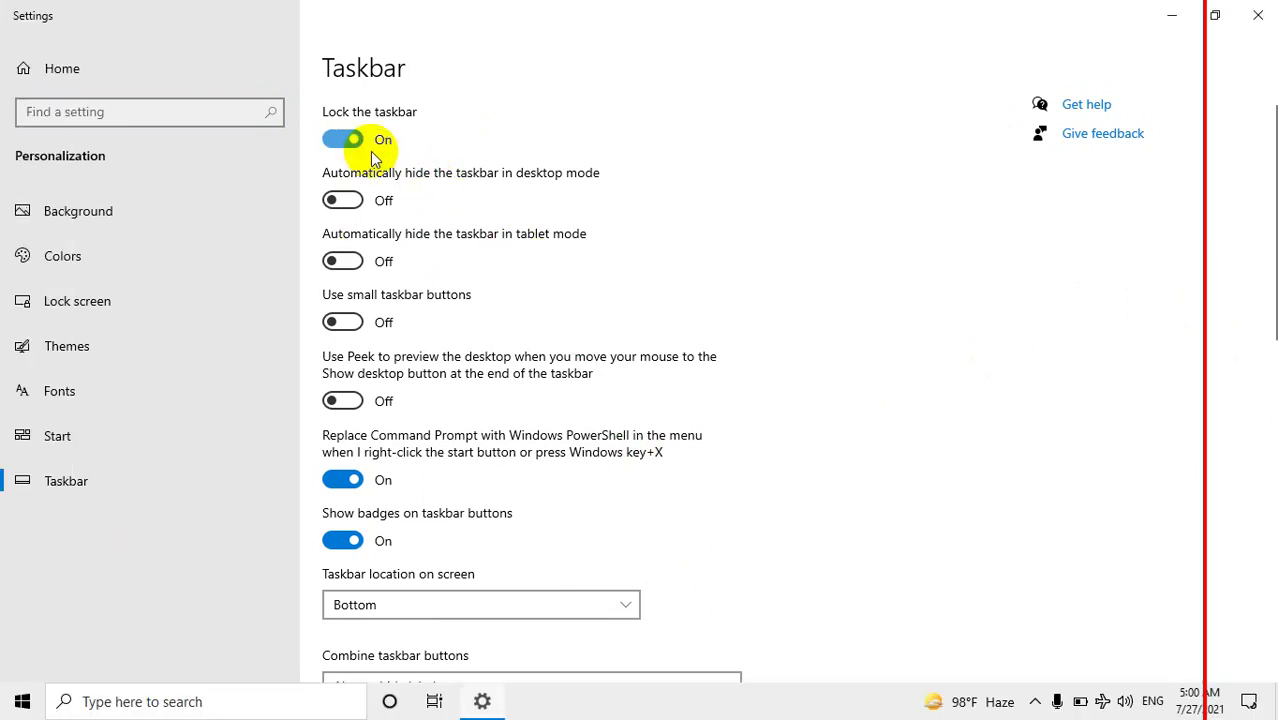